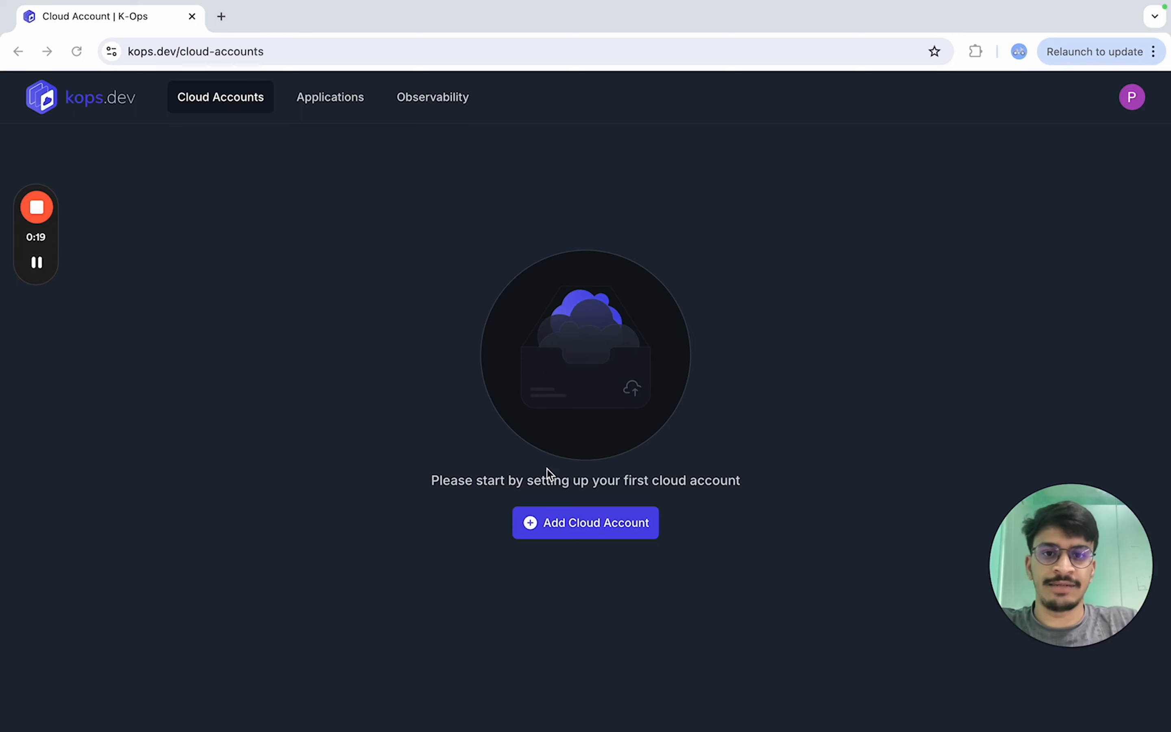
# - Open the Add Cloud Account form and choose GCP as the cloud provider after checking the AWS and Azure options
pyautogui.click(613, 525)
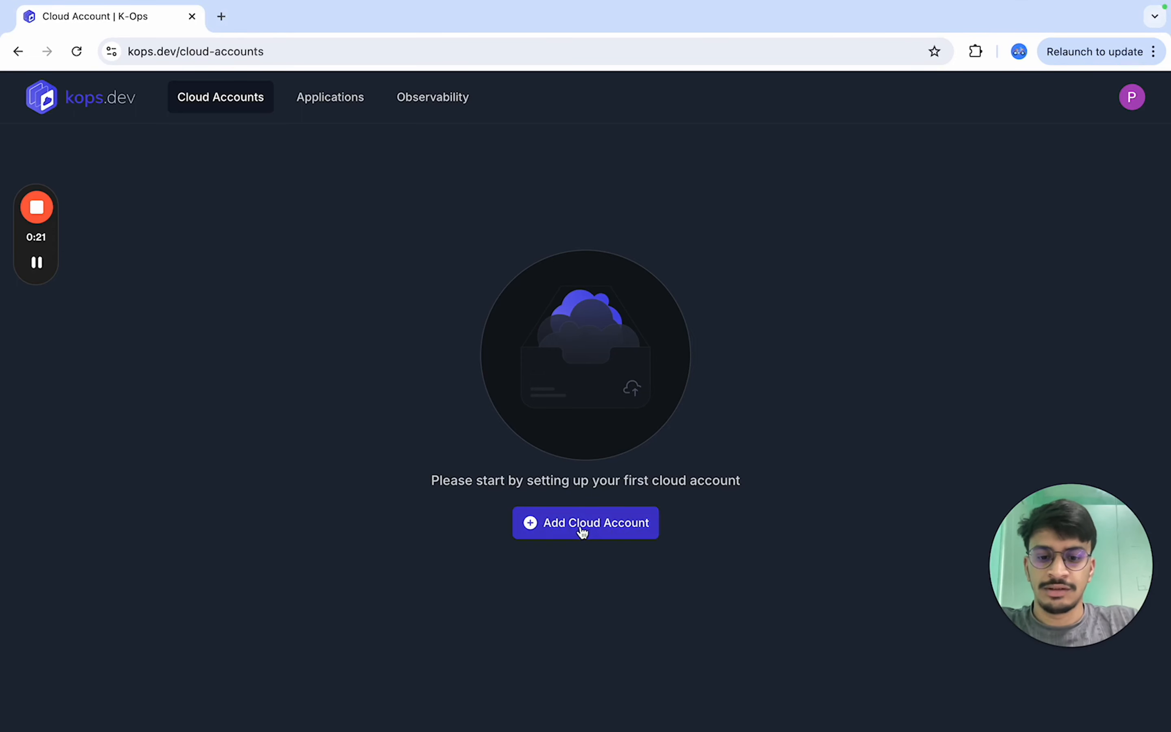
pyautogui.click(583, 531)
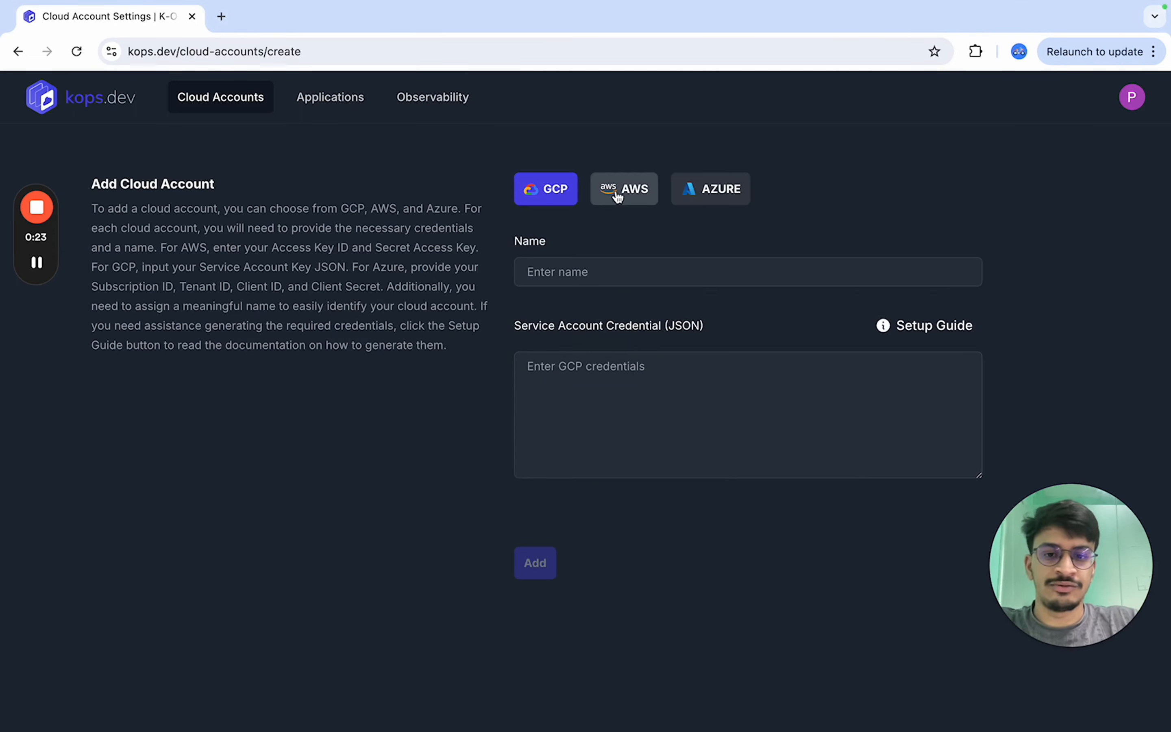
pyautogui.click(632, 193)
pyautogui.click(724, 191)
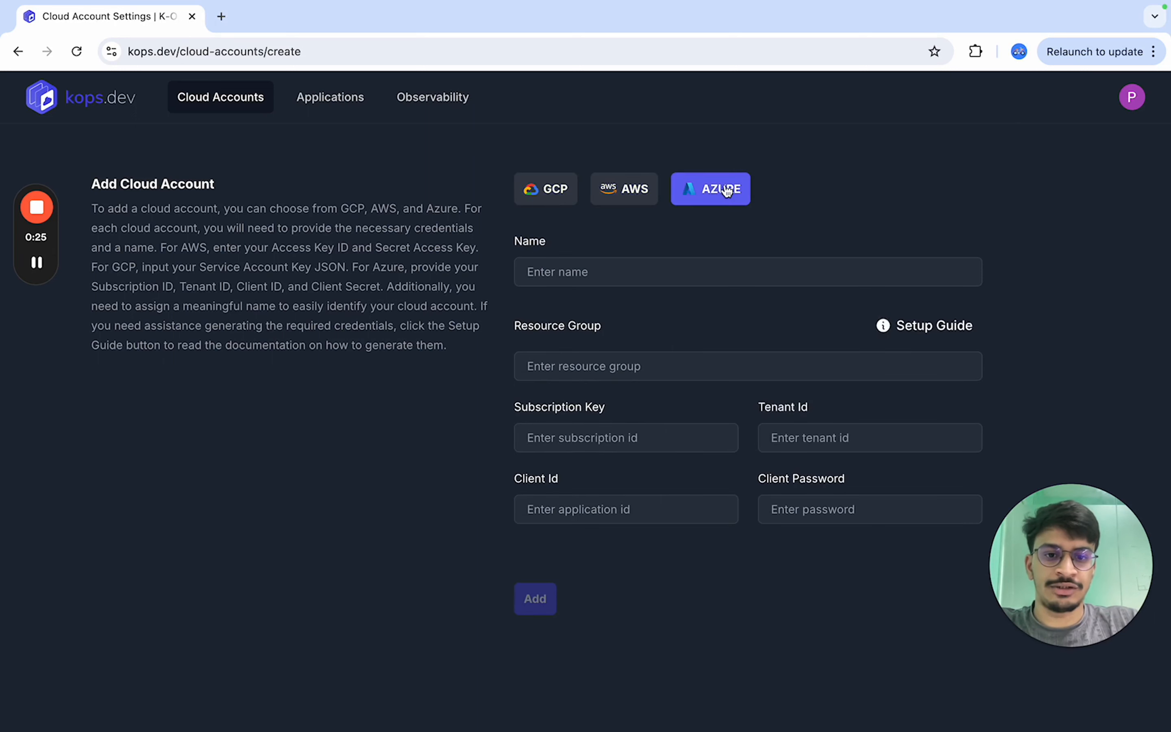
pyautogui.click(547, 194)
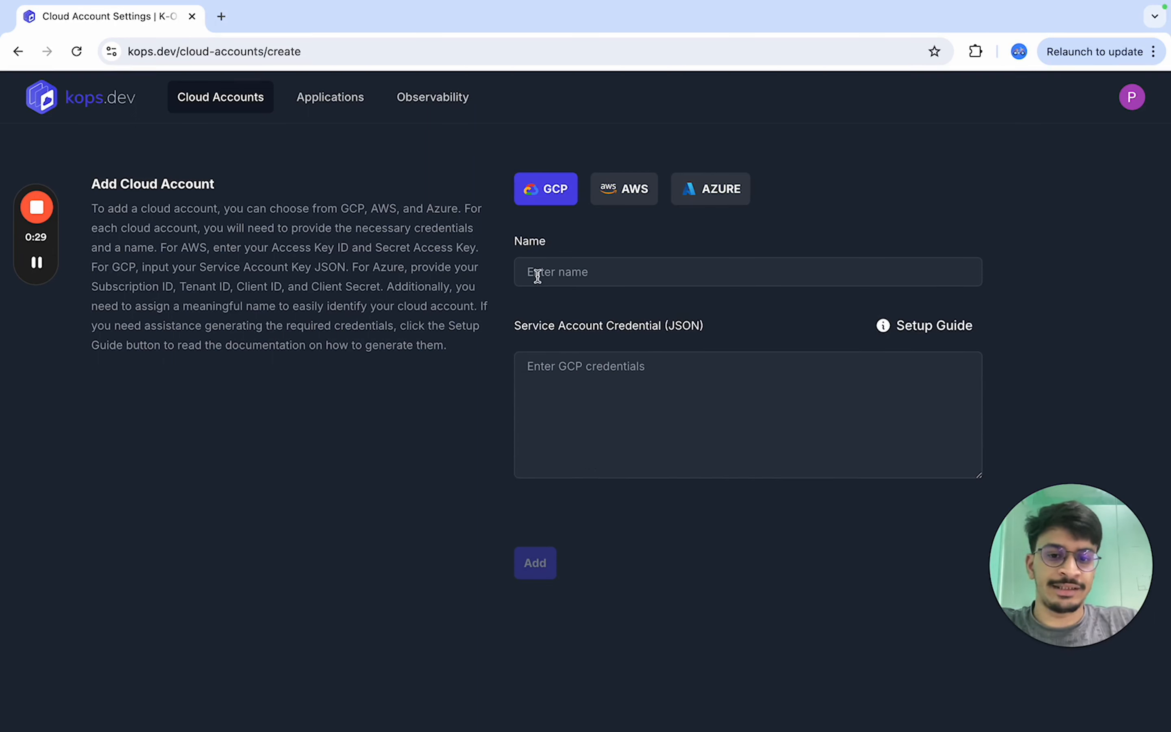
# - Open the GCP Setup Guide and copy the bash script that creates the service account
pyautogui.click(905, 332)
pyautogui.scroll(-5, 534, 463)
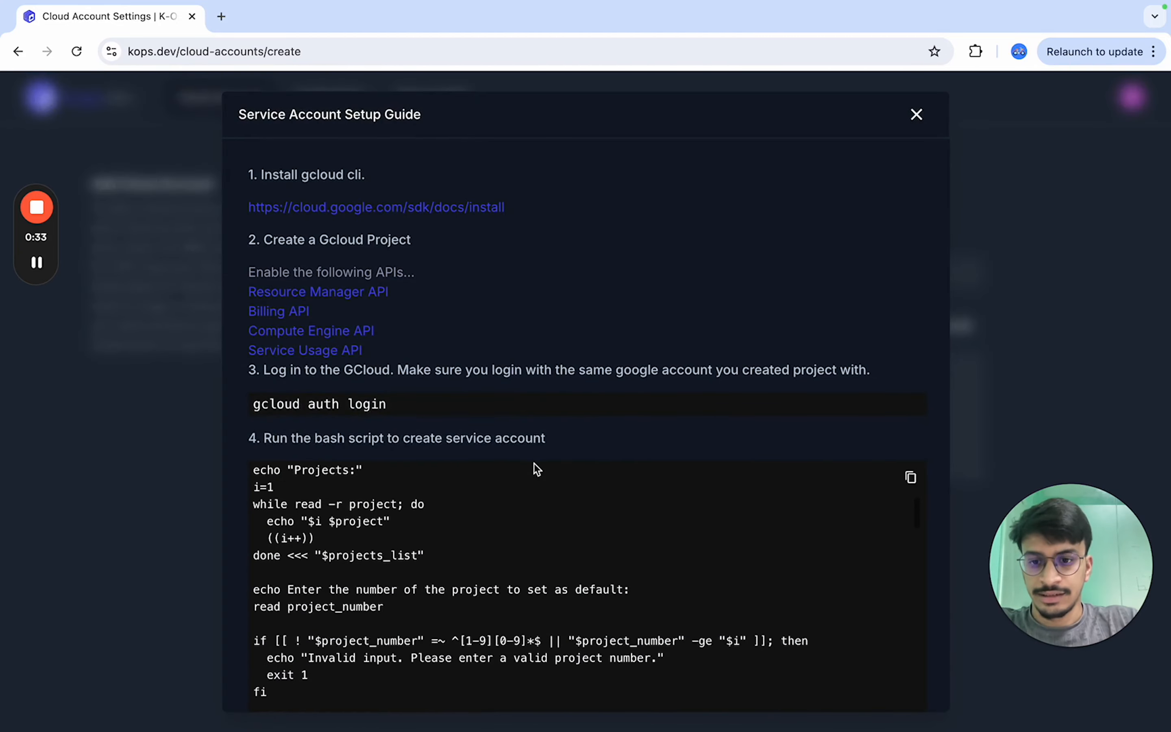
pyautogui.scroll(-6, 572, 264)
pyautogui.scroll(5, 536, 183)
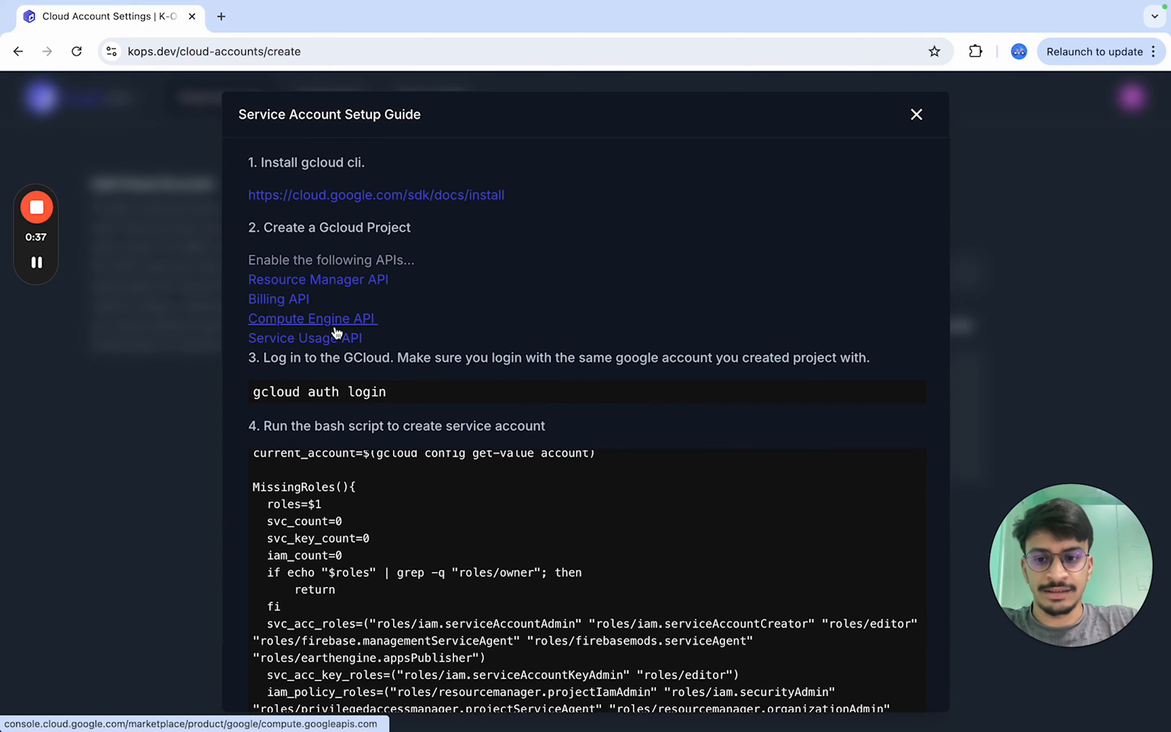
pyautogui.scroll(-3, 387, 402)
pyautogui.click(910, 307)
# - Switch to GoLand and replace the contents of credentials-script.sh with the copied script
pyautogui.hotkey('ctrl', 'Up')
pyautogui.click(474, 695)
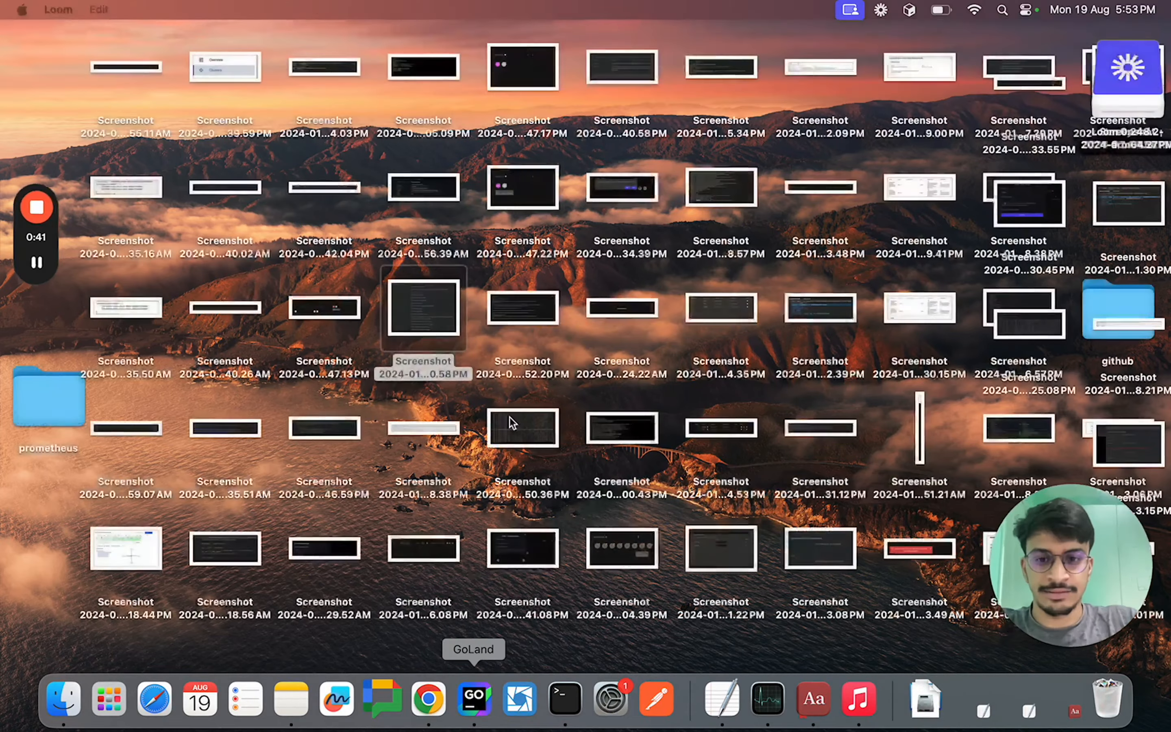
pyautogui.press('cmd+a')
pyautogui.press('cmd+v')
# - Run credentials-script.sh and enter 1 in the terminal to select the first project
pyautogui.scroll(20, 578, 75)
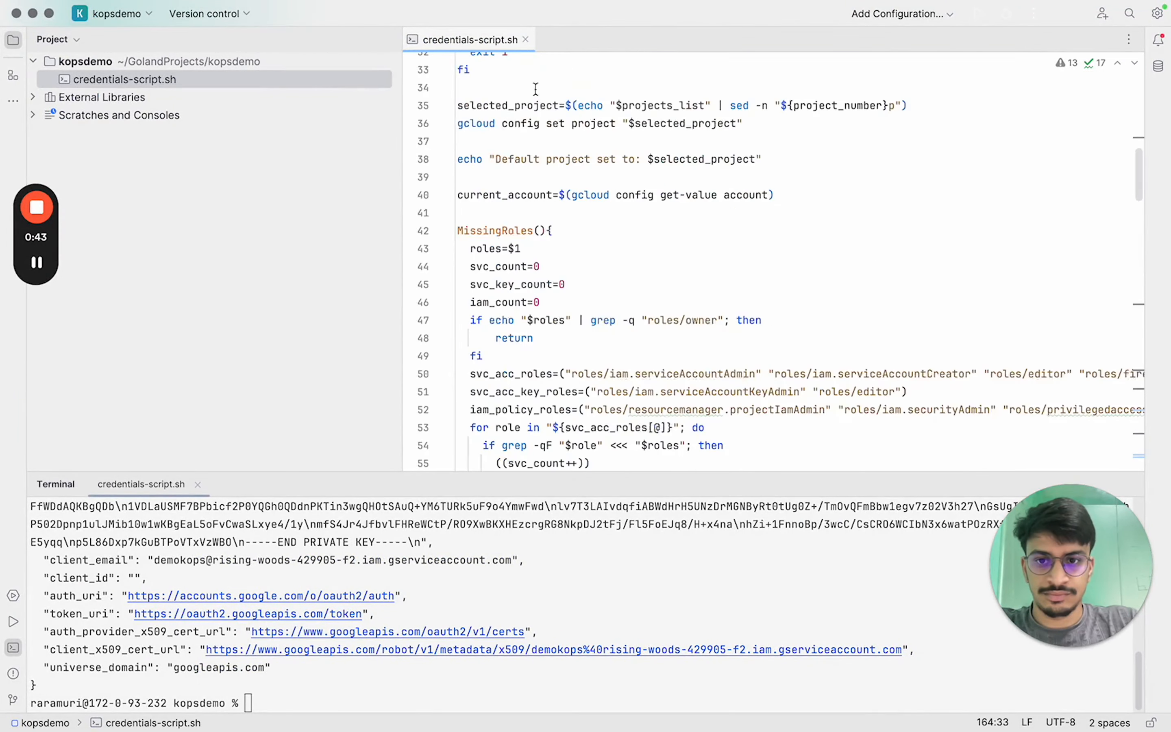
pyautogui.click(437, 61)
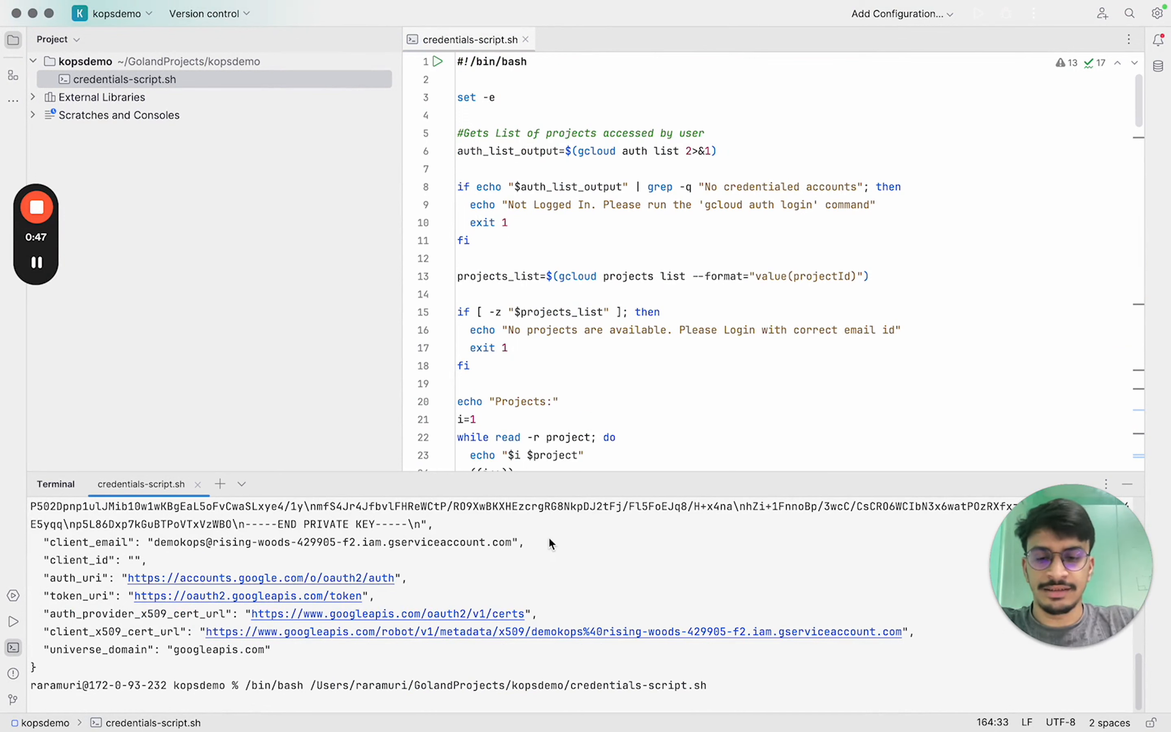
pyautogui.click(420, 489)
pyautogui.write('1')
pyautogui.press('Return')
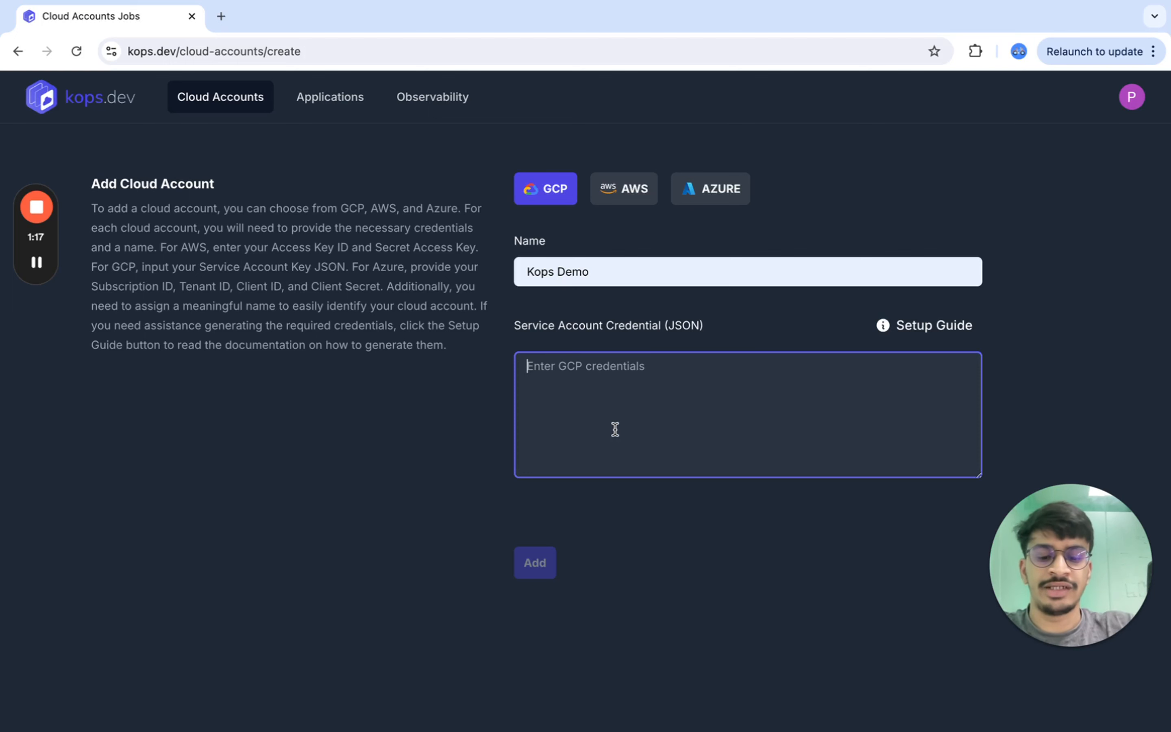
# - Paste the generated service account key JSON into the credential field and set the region to asia-south1
pyautogui.press('super+v')
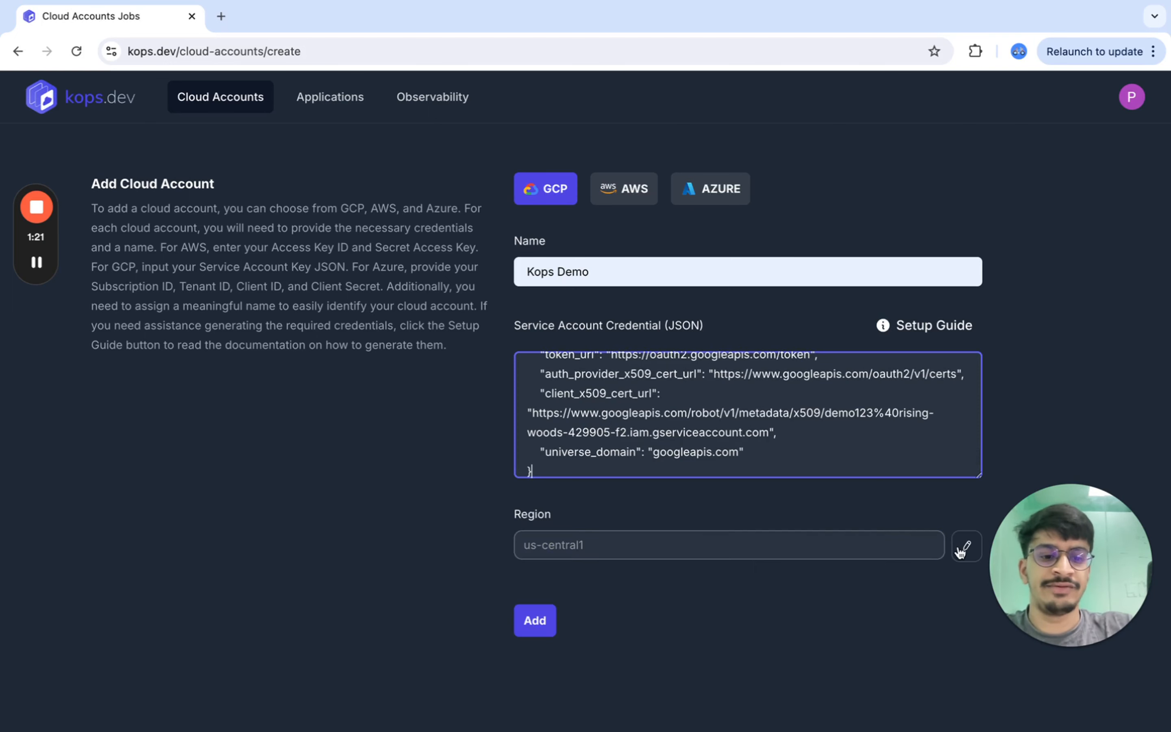
pyautogui.click(960, 549)
pyautogui.scroll(10, 777, 339)
pyautogui.scroll(3, 751, 334)
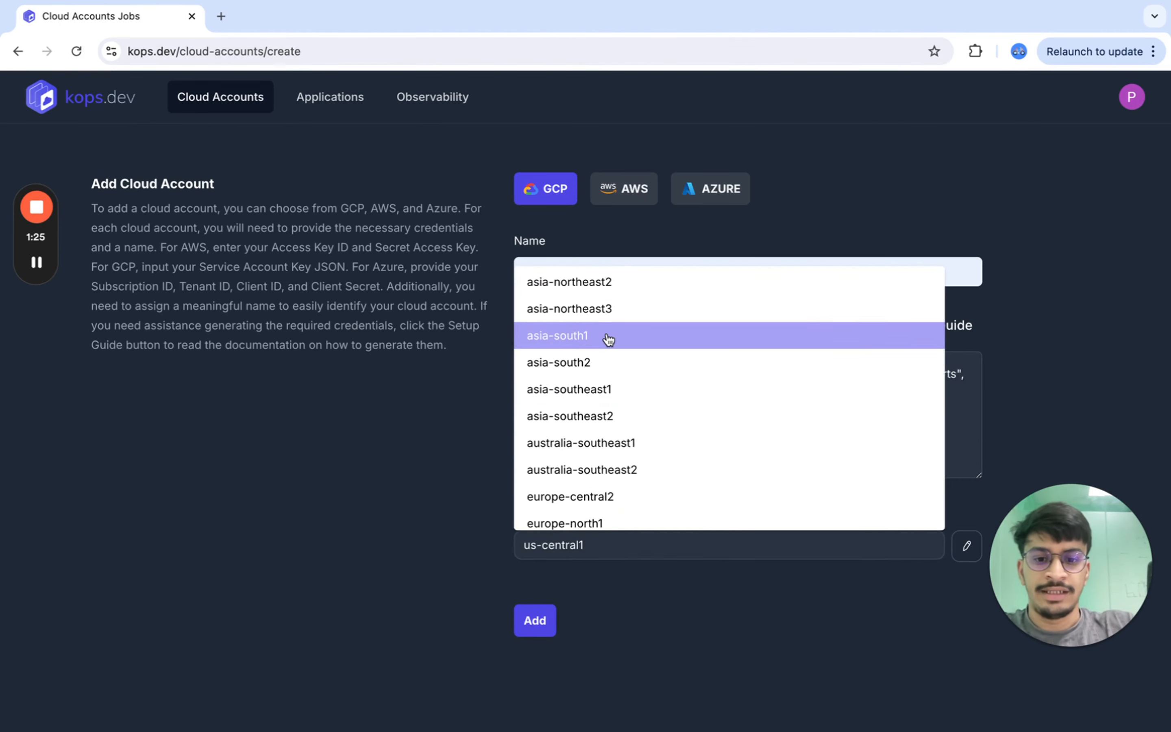
pyautogui.click(608, 340)
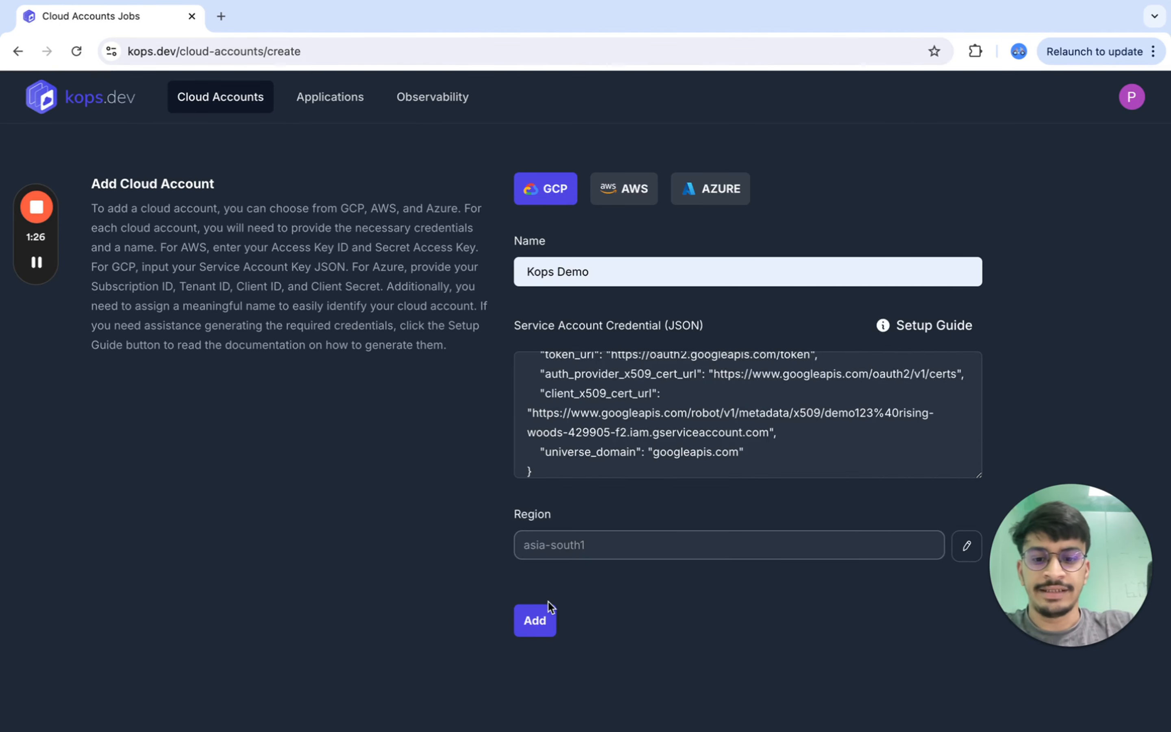
# - Add the cloud account and return to the Cloud Accounts list
pyautogui.click(537, 620)
pyautogui.click(219, 99)
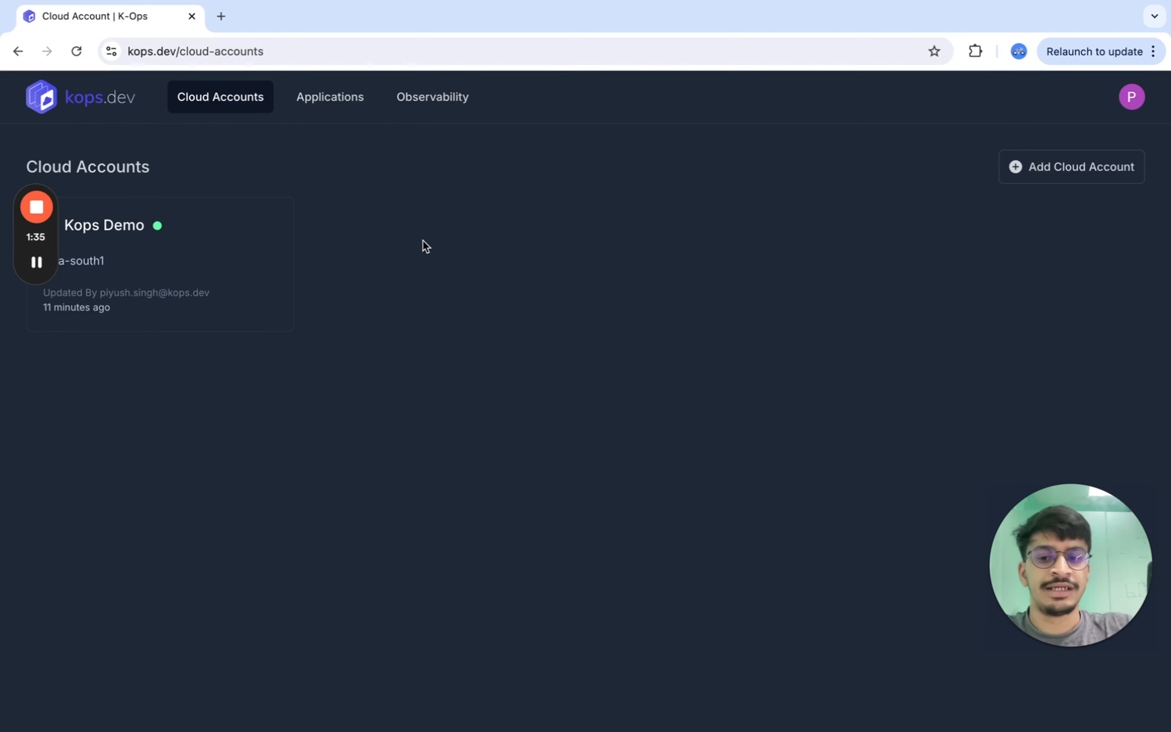
pyautogui.press('super+Tab')
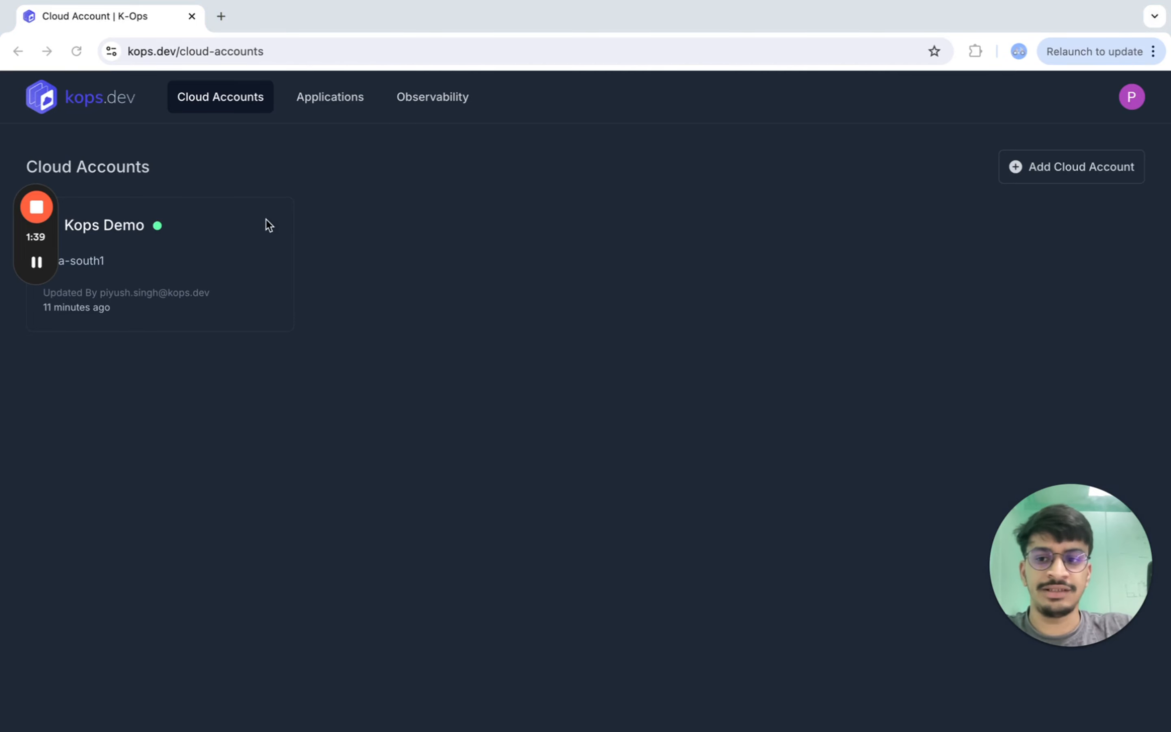
# - Open the Kops Demo account's audit log and view the logs of the create operation
pyautogui.click(130, 292)
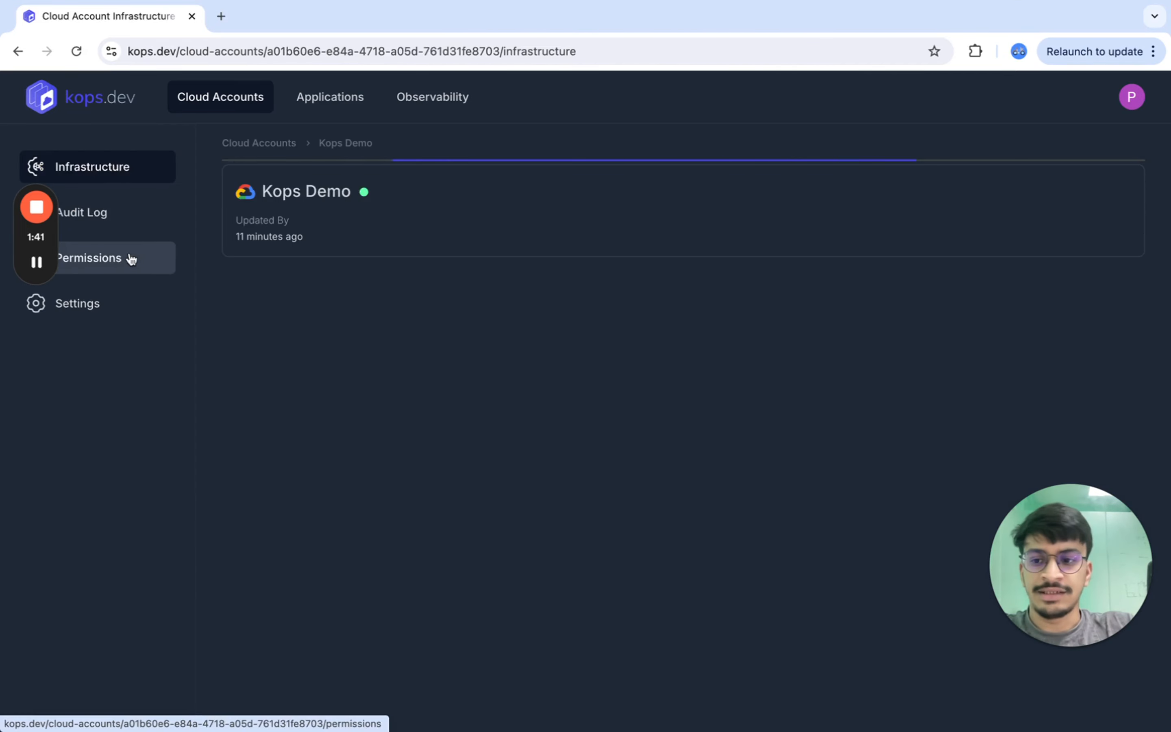
pyautogui.click(129, 215)
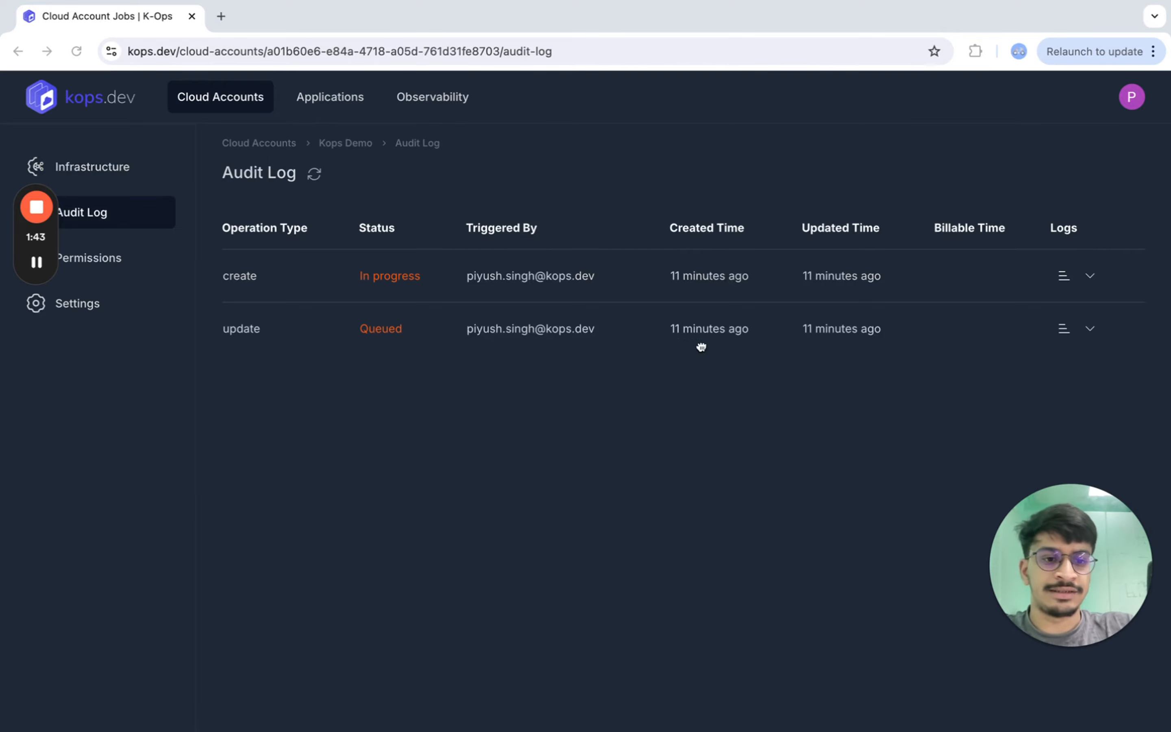
pyautogui.click(1064, 275)
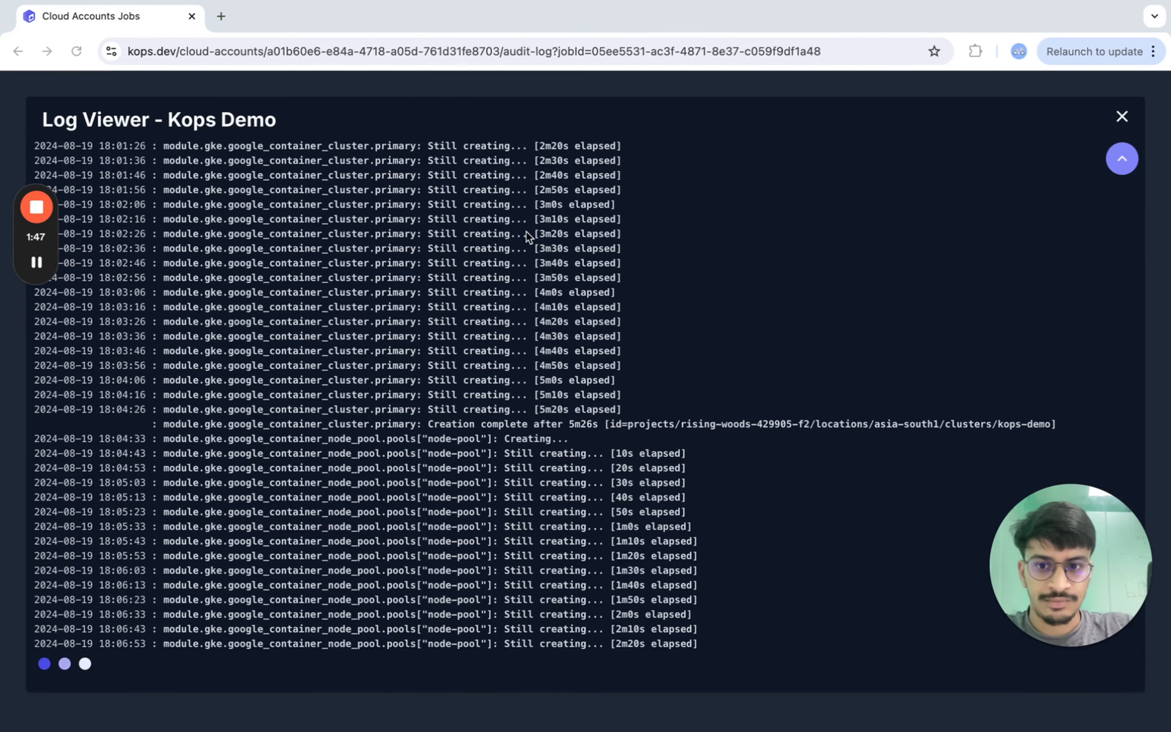
# - Scroll through the create operation's log in the Log Viewer to review the provisioned resources
pyautogui.scroll(10, 529, 237)
pyautogui.scroll(-20, 527, 232)
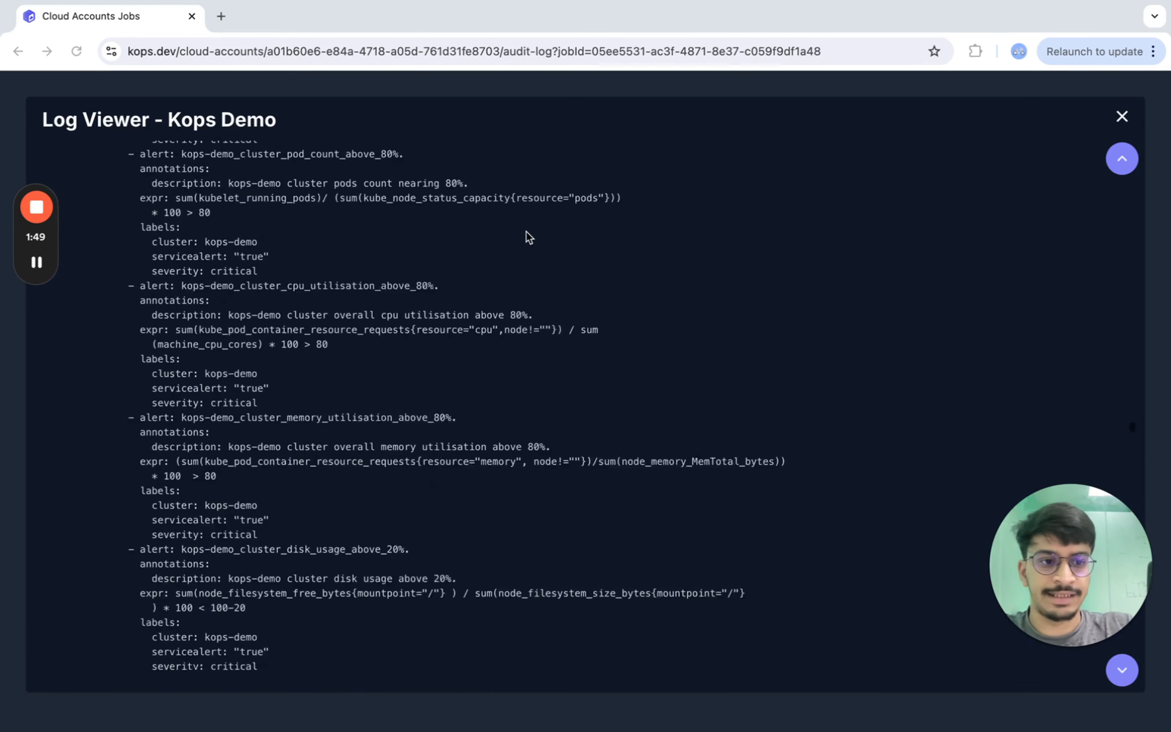
pyautogui.click(1117, 159)
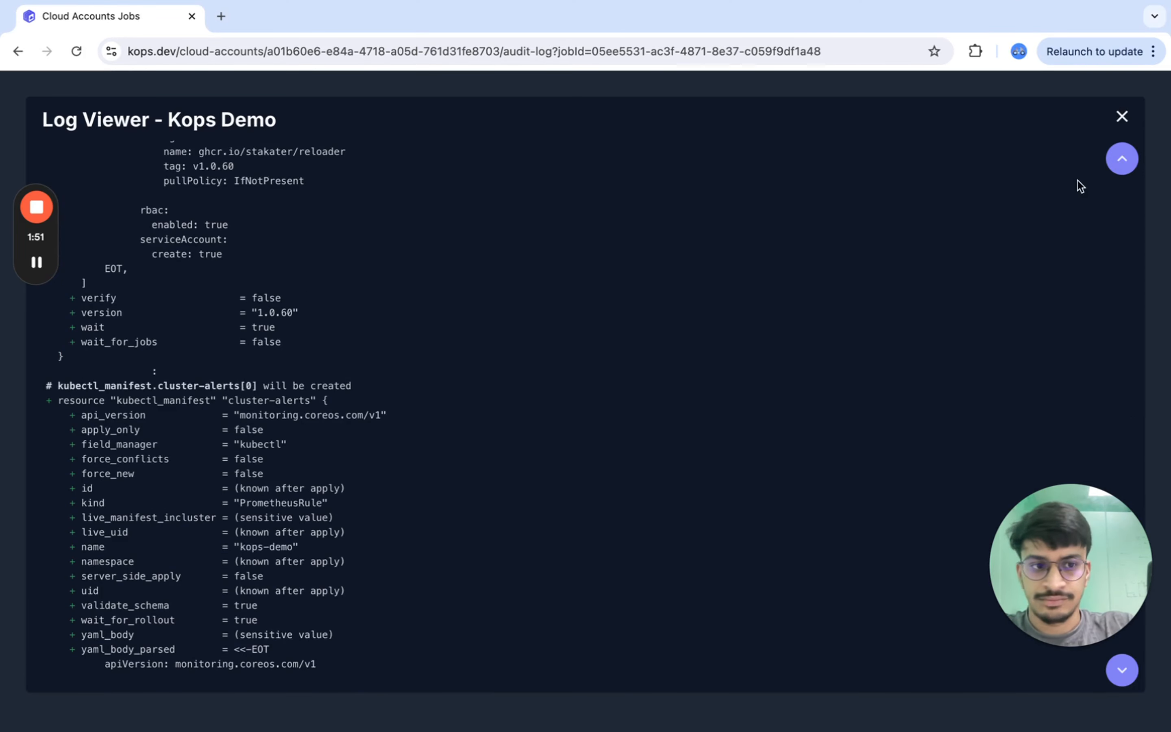
pyautogui.click(1134, 166)
pyautogui.scroll(-20, 538, 374)
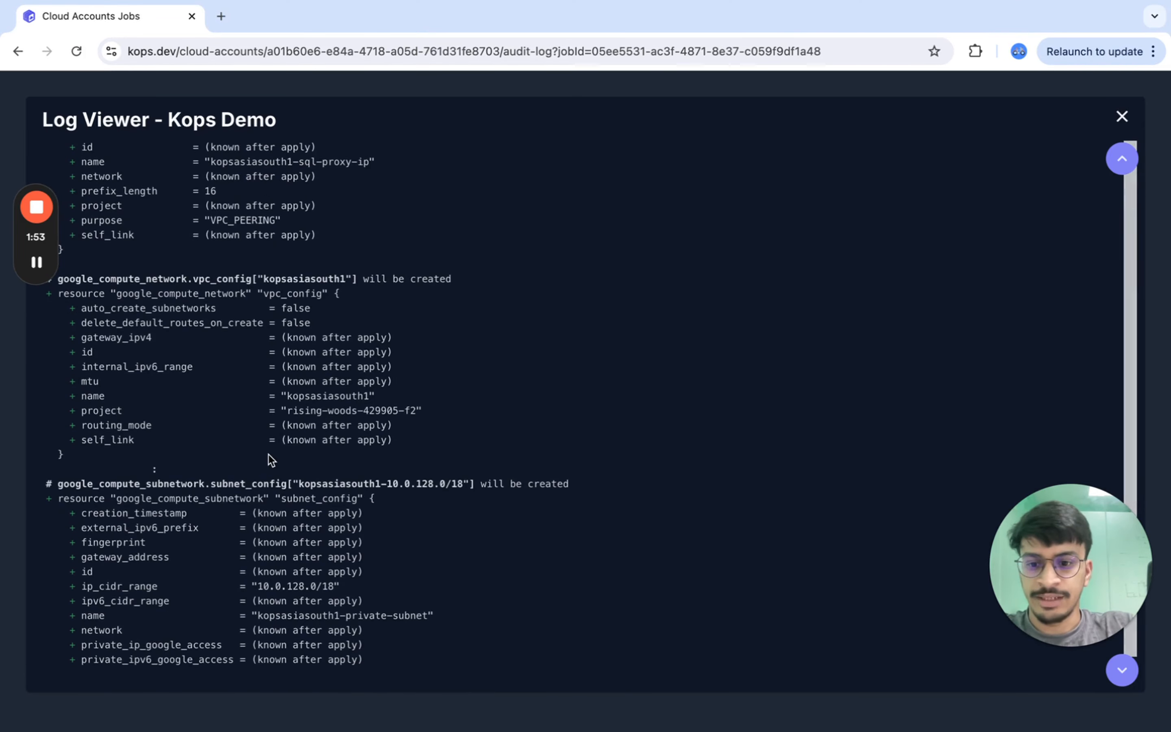
pyautogui.scroll(-5, 269, 455)
pyautogui.scroll(-10, 268, 455)
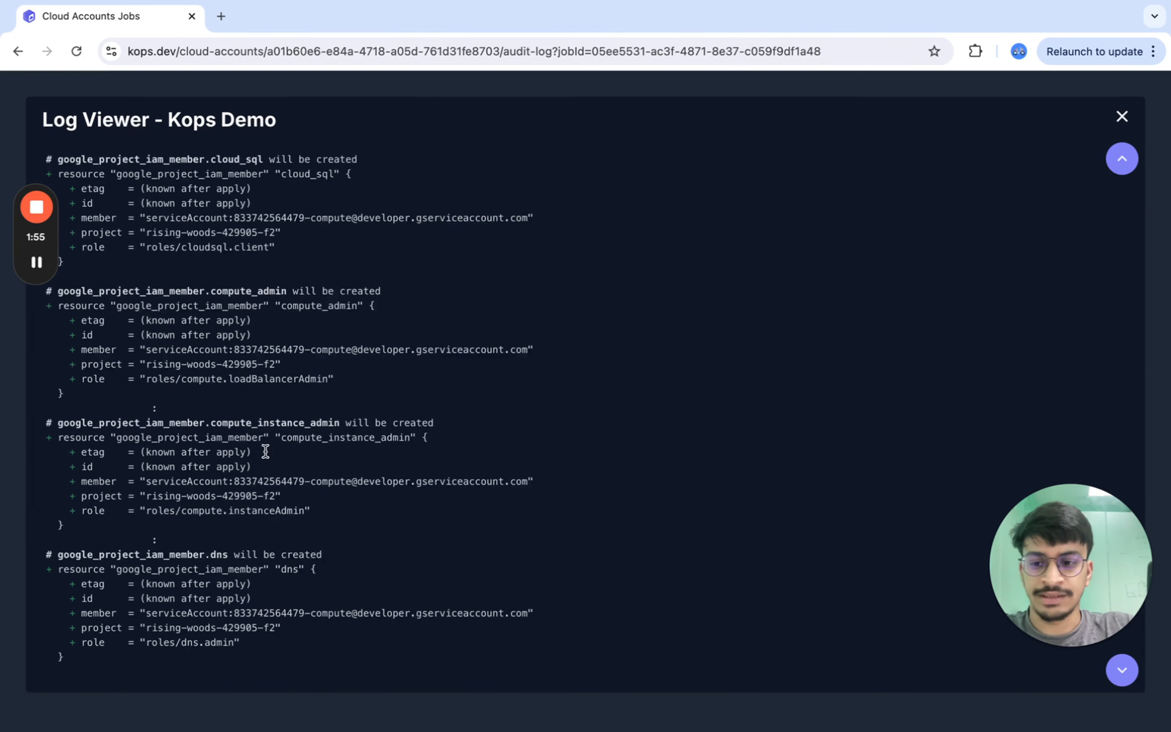
pyautogui.scroll(-15, 265, 462)
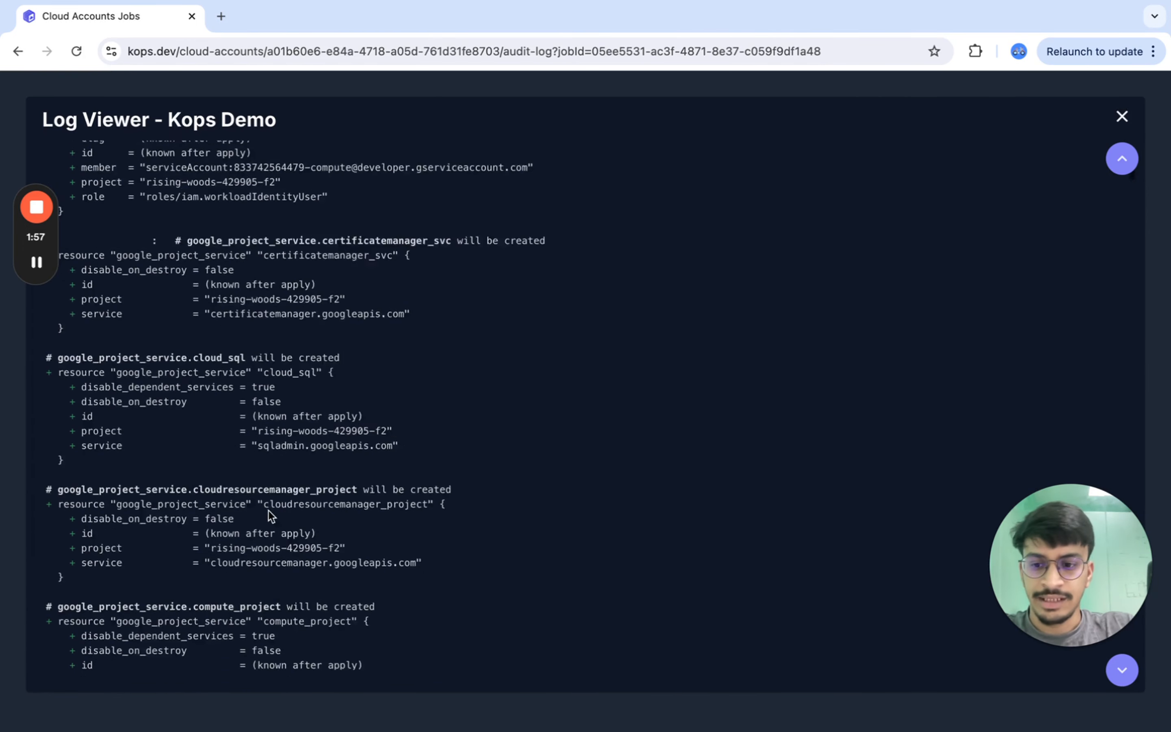
pyautogui.scroll(-20, 260, 526)
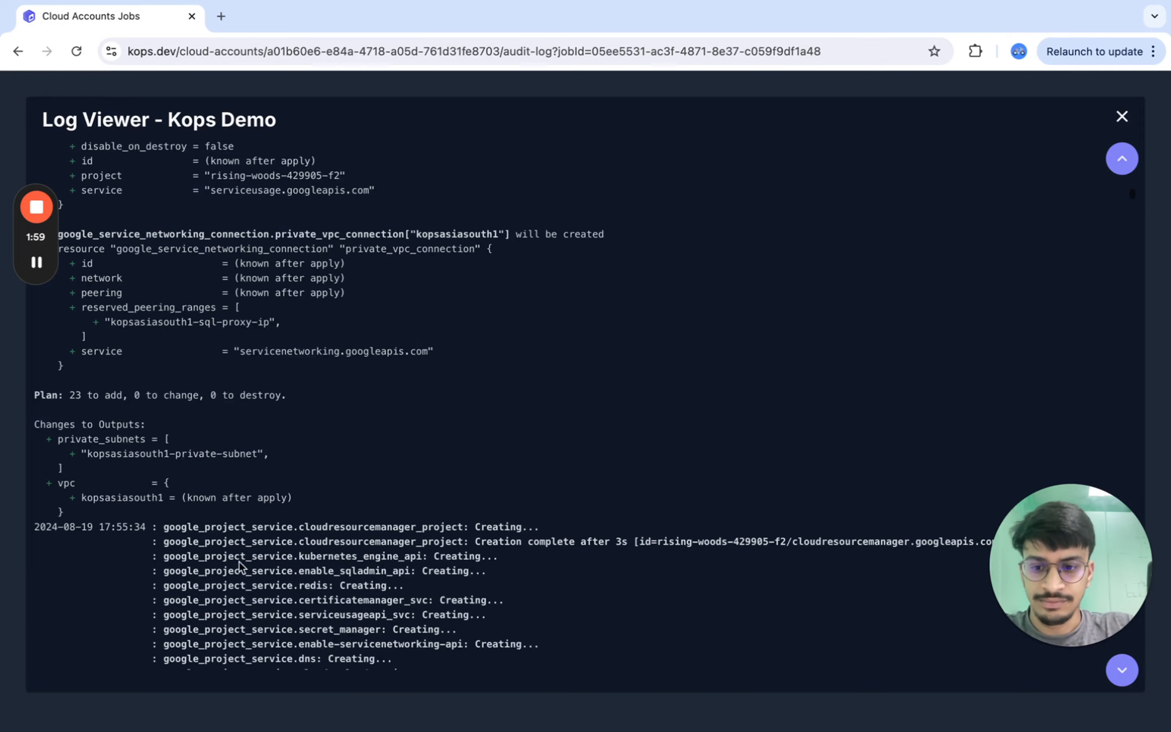
pyautogui.scroll(3, 239, 562)
pyautogui.scroll(-20, 239, 562)
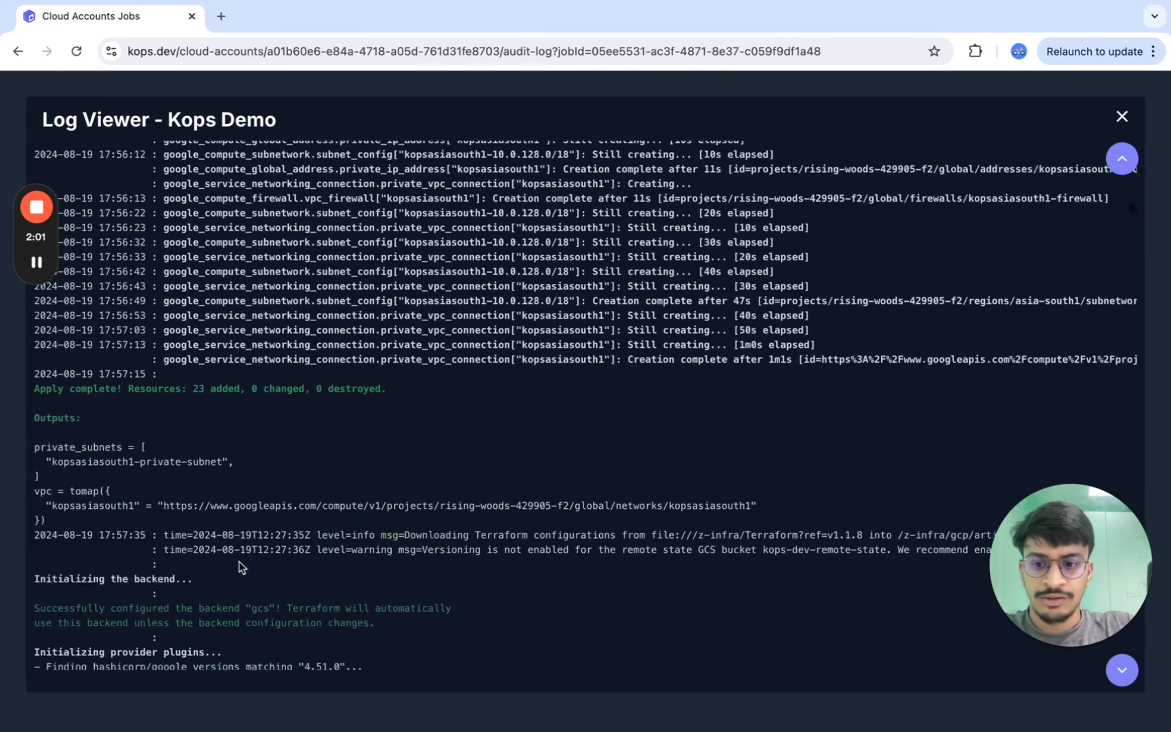
pyautogui.scroll(5, 239, 562)
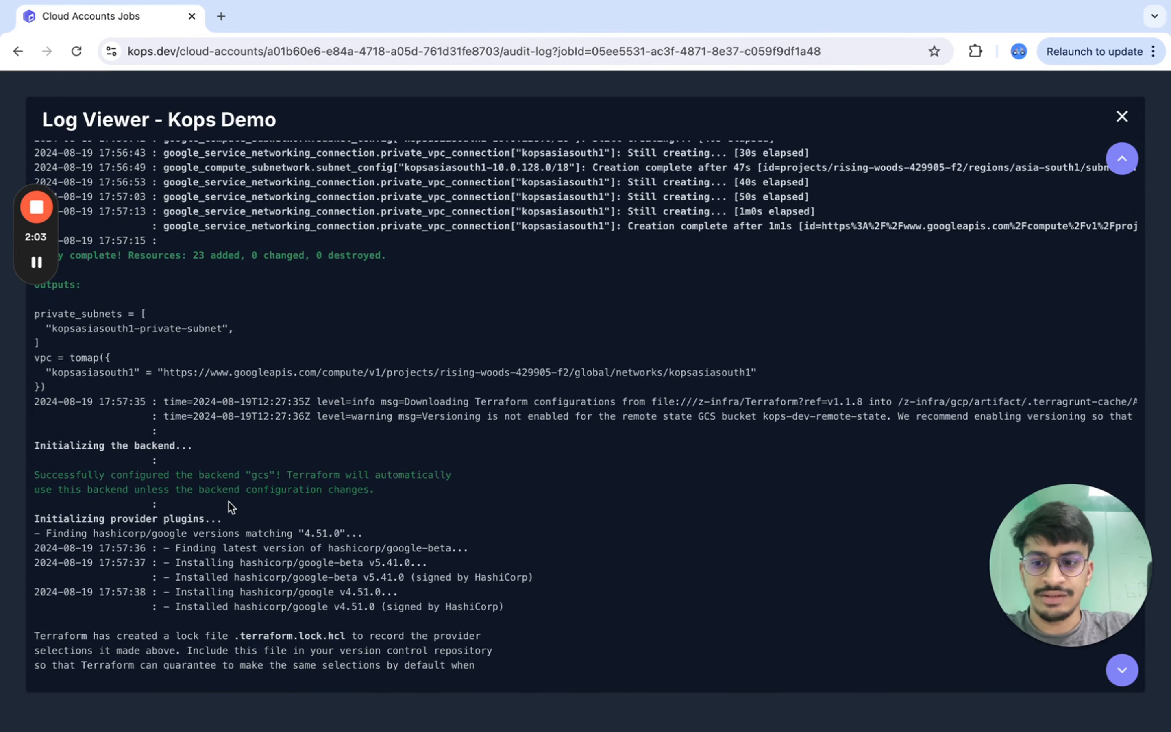
pyautogui.scroll(-20, 229, 501)
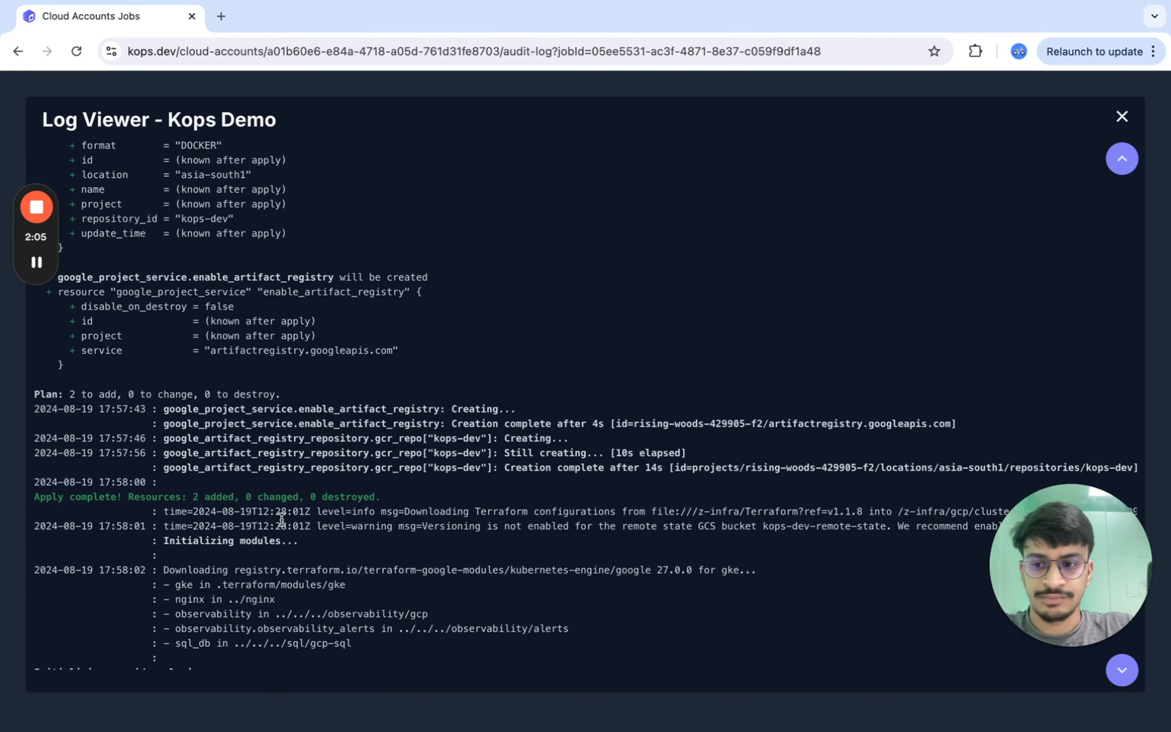
pyautogui.scroll(-20, 282, 520)
pyautogui.scroll(-20, 281, 523)
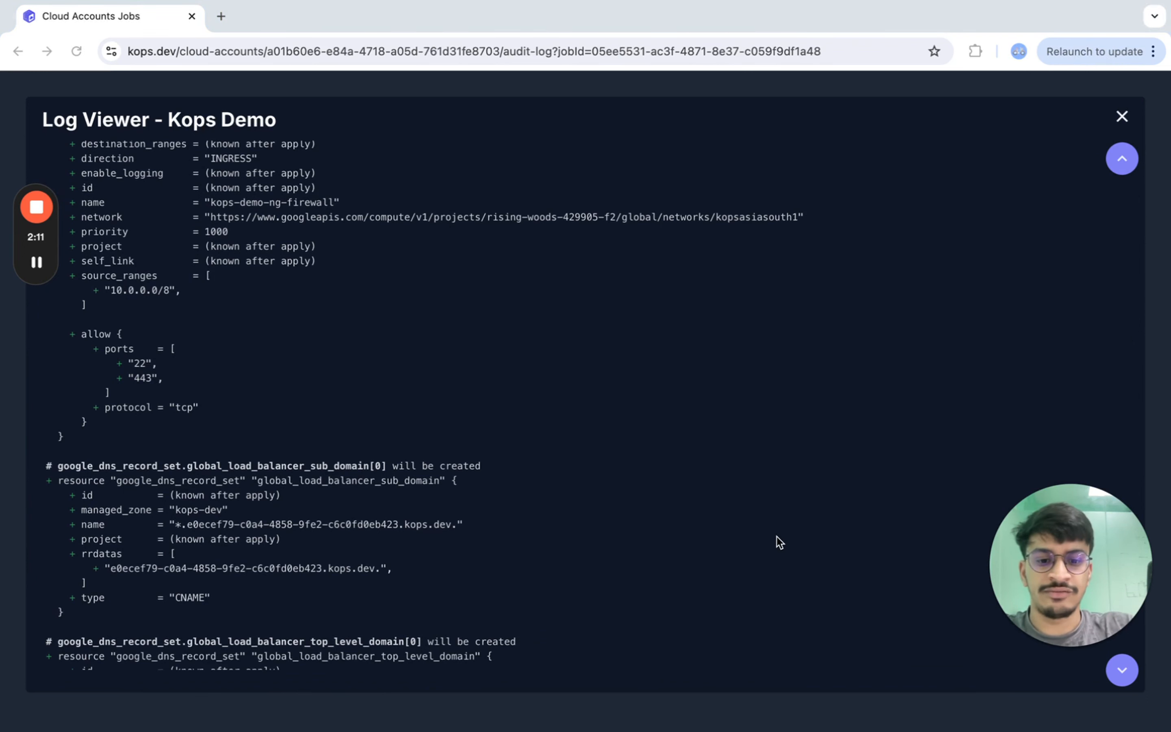
pyautogui.scroll(-5, 419, 402)
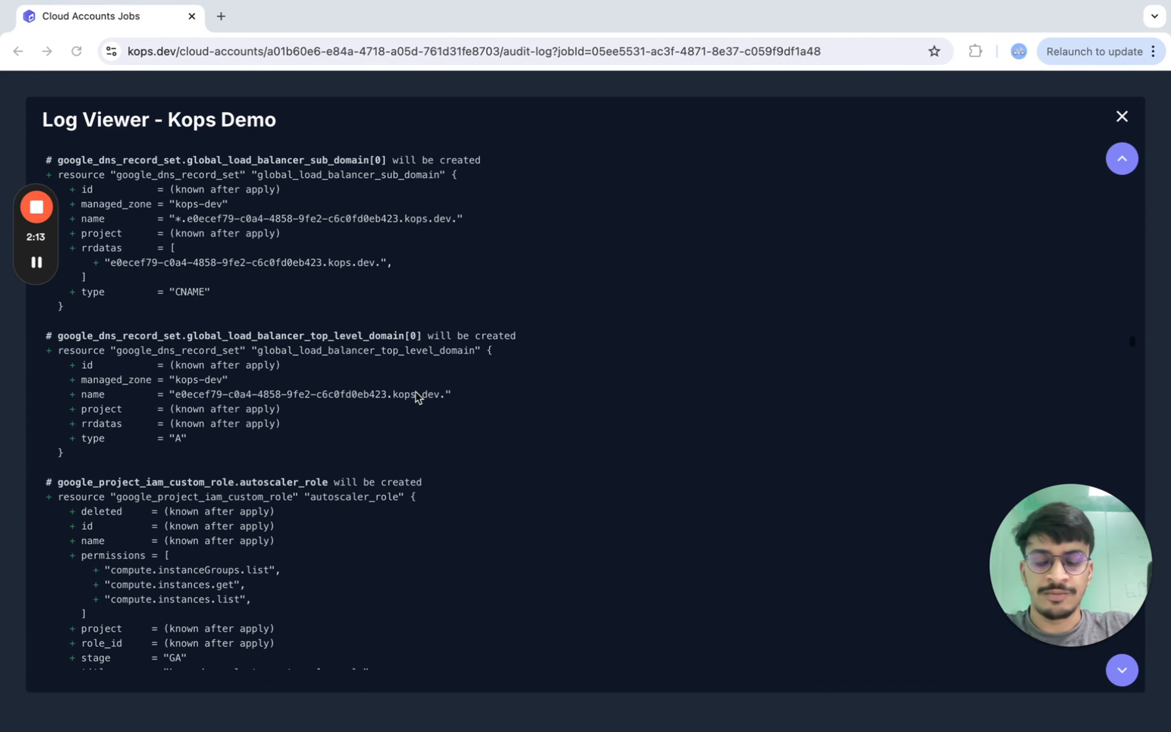
pyautogui.scroll(-5, 245, 459)
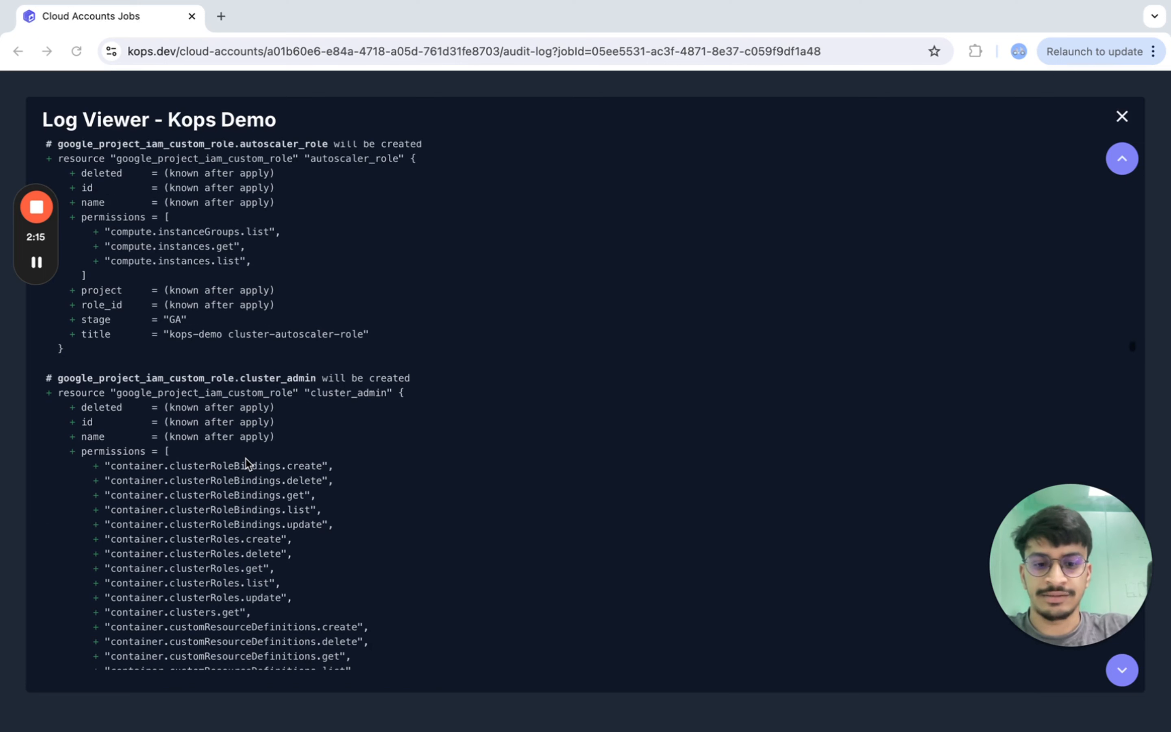
pyautogui.scroll(-4, 393, 401)
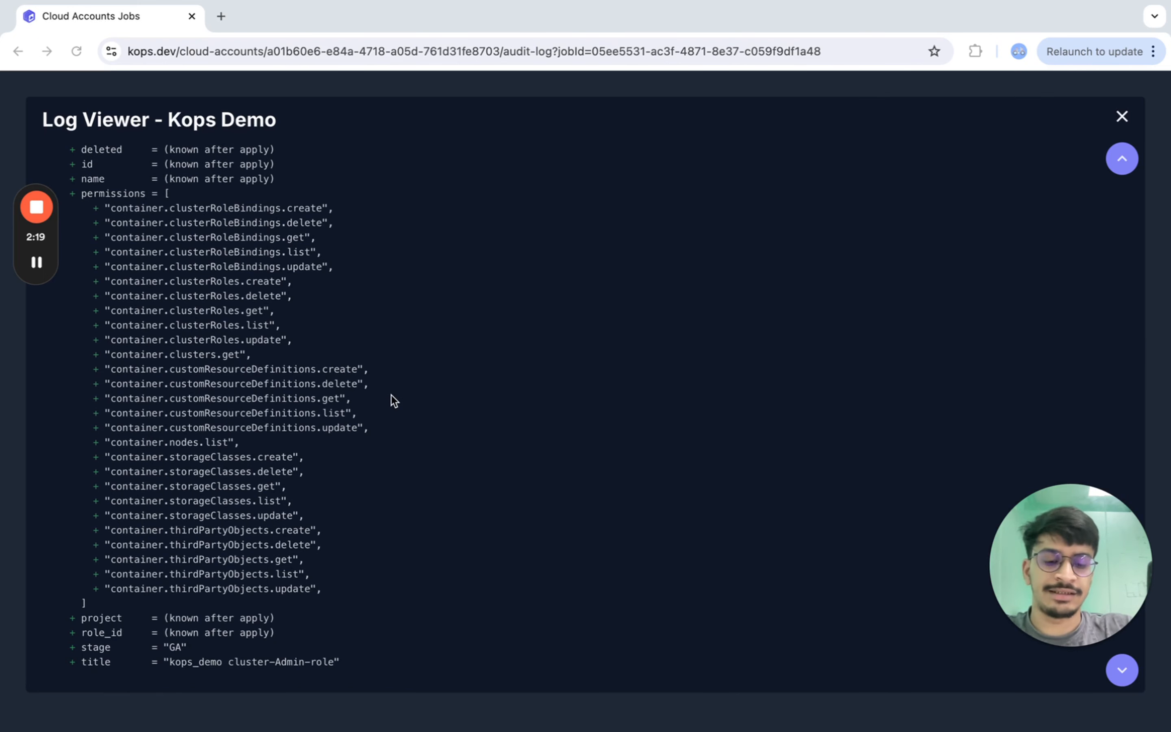
pyautogui.scroll(-10, 217, 410)
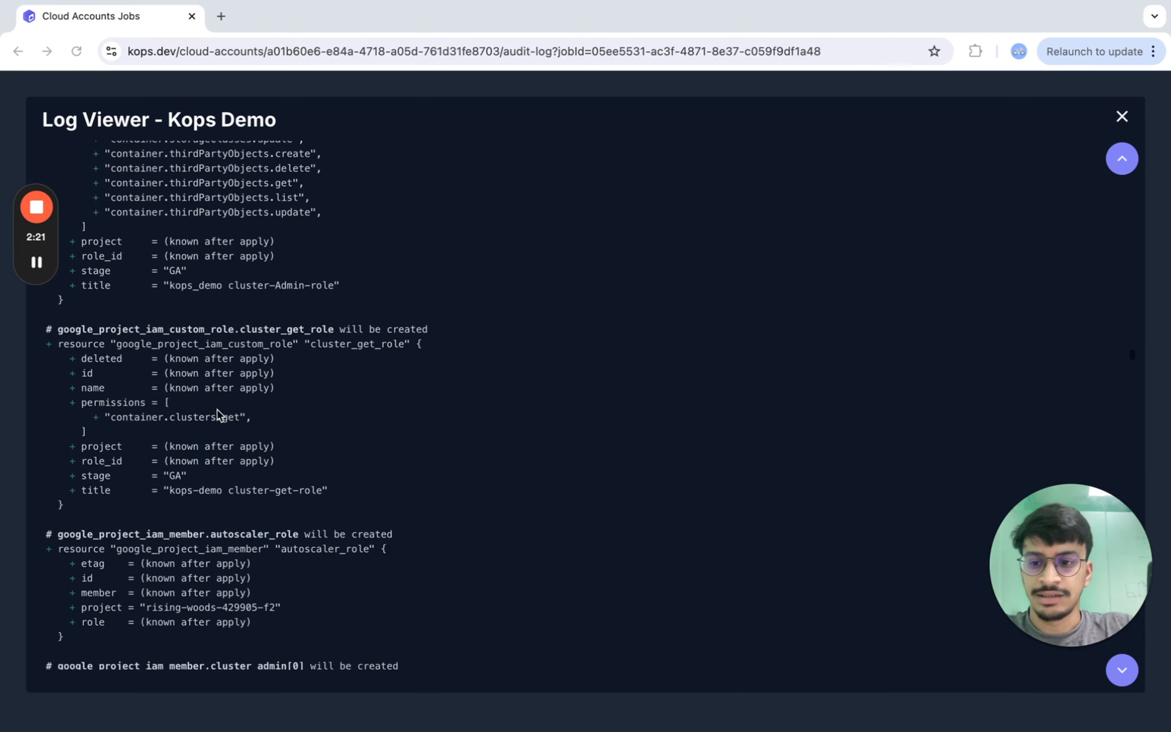
pyautogui.scroll(-3, 269, 441)
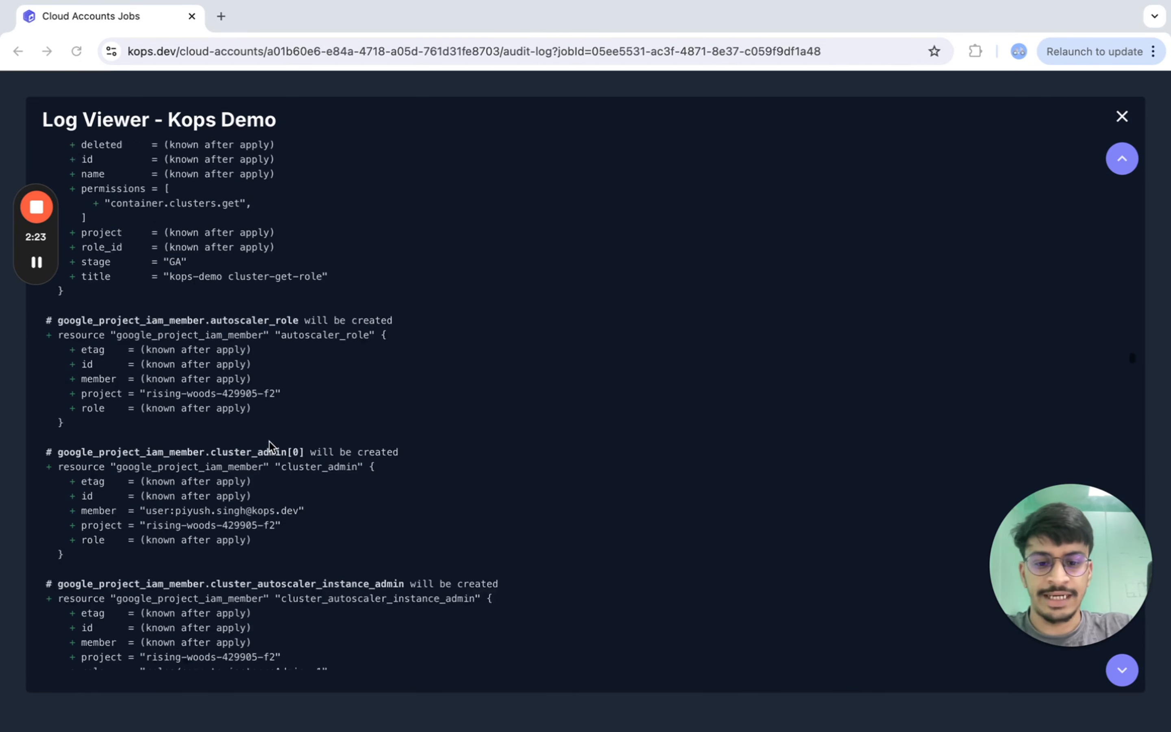
pyautogui.scroll(-5, 269, 441)
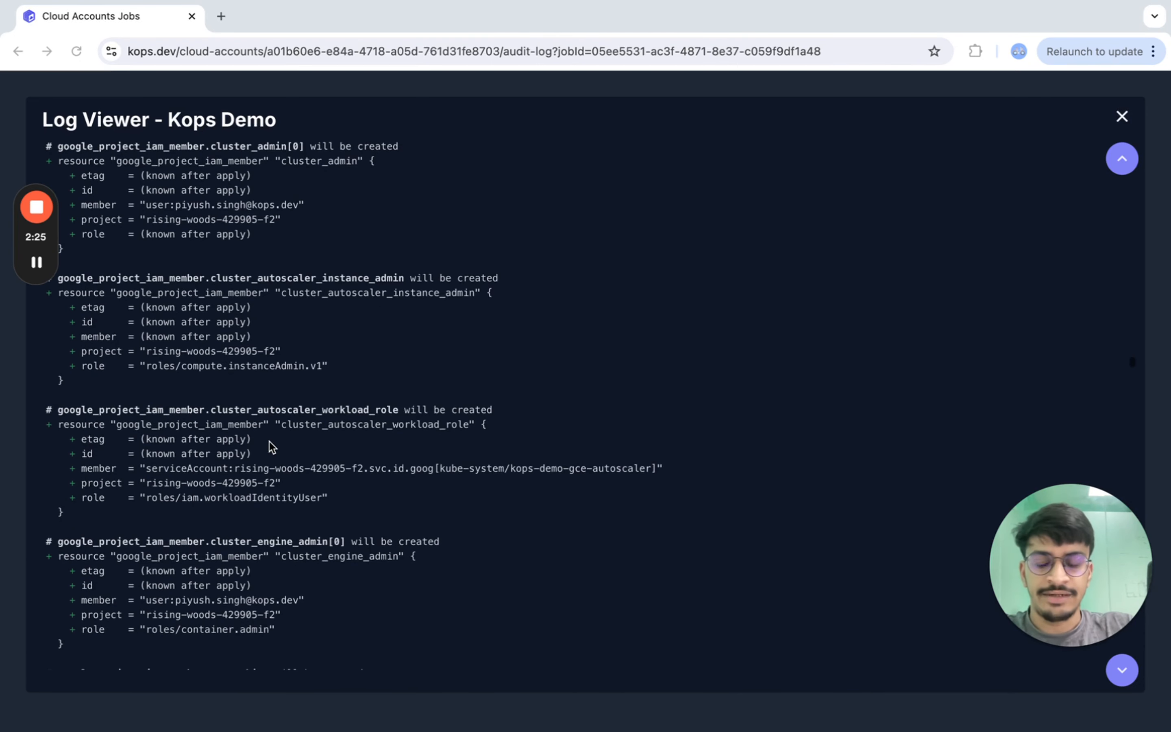
pyautogui.scroll(-4, 270, 445)
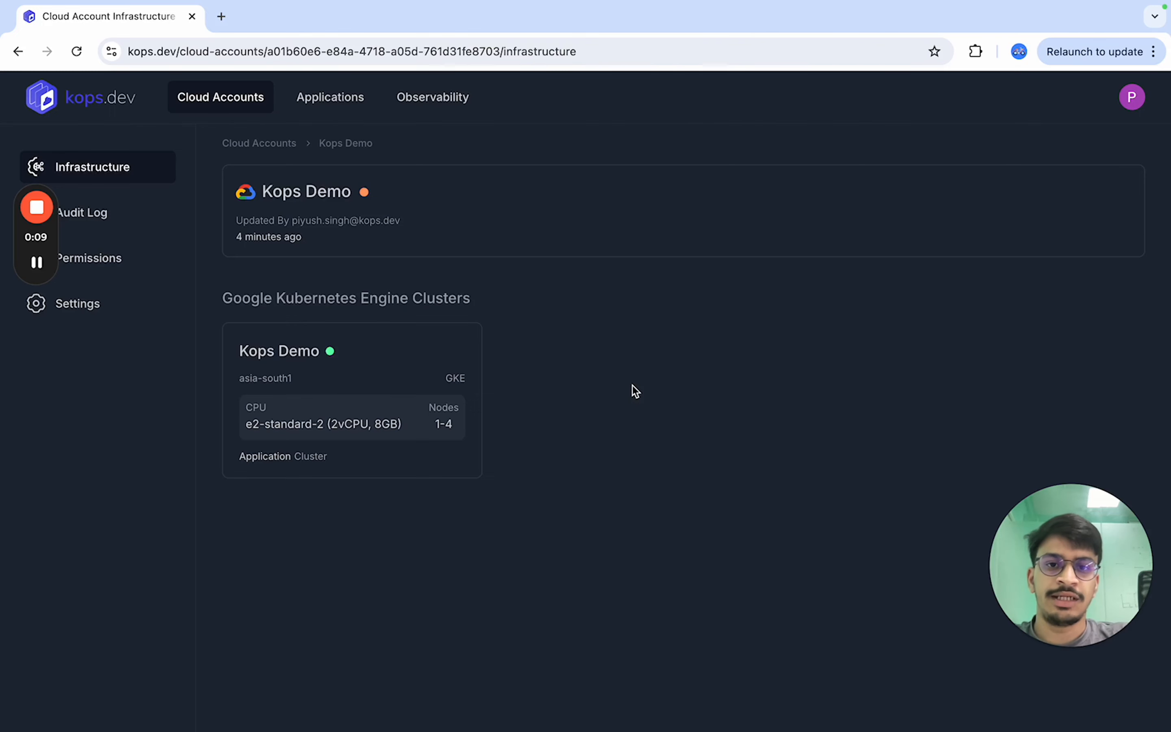
# - Open the Kops Demo GKE cluster's details, set its maximum nodes to 5, and save
pyautogui.click(383, 351)
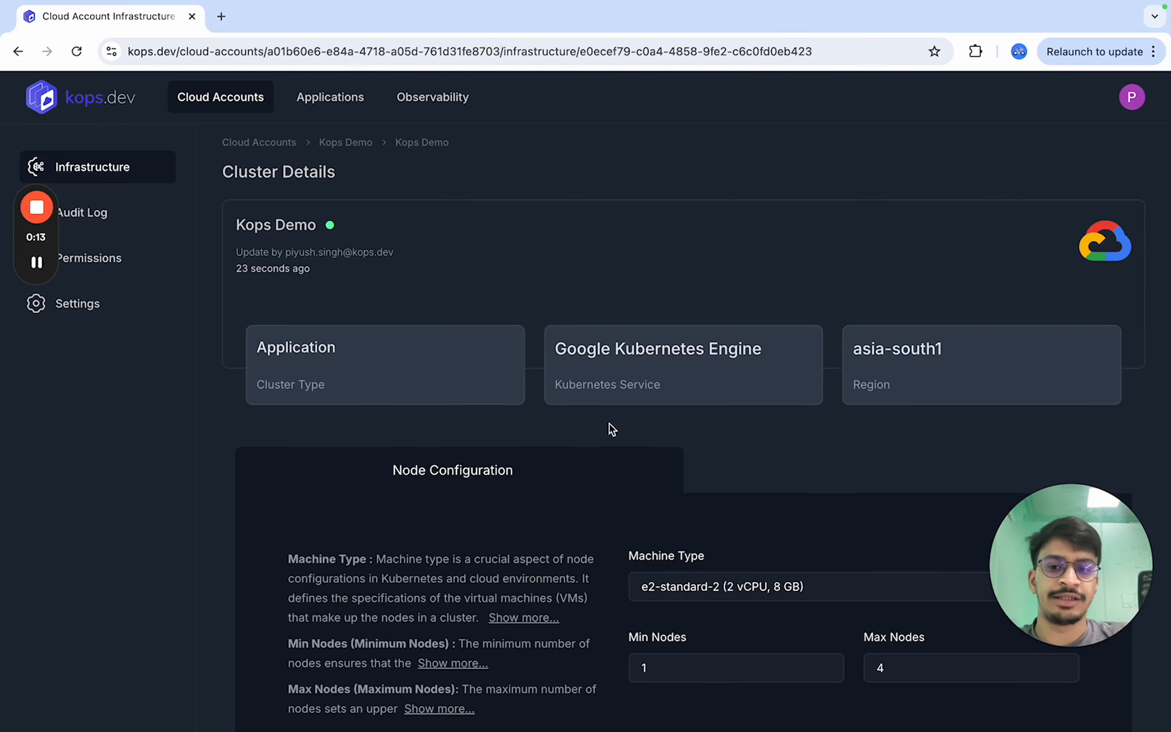
pyautogui.scroll(-2, 609, 423)
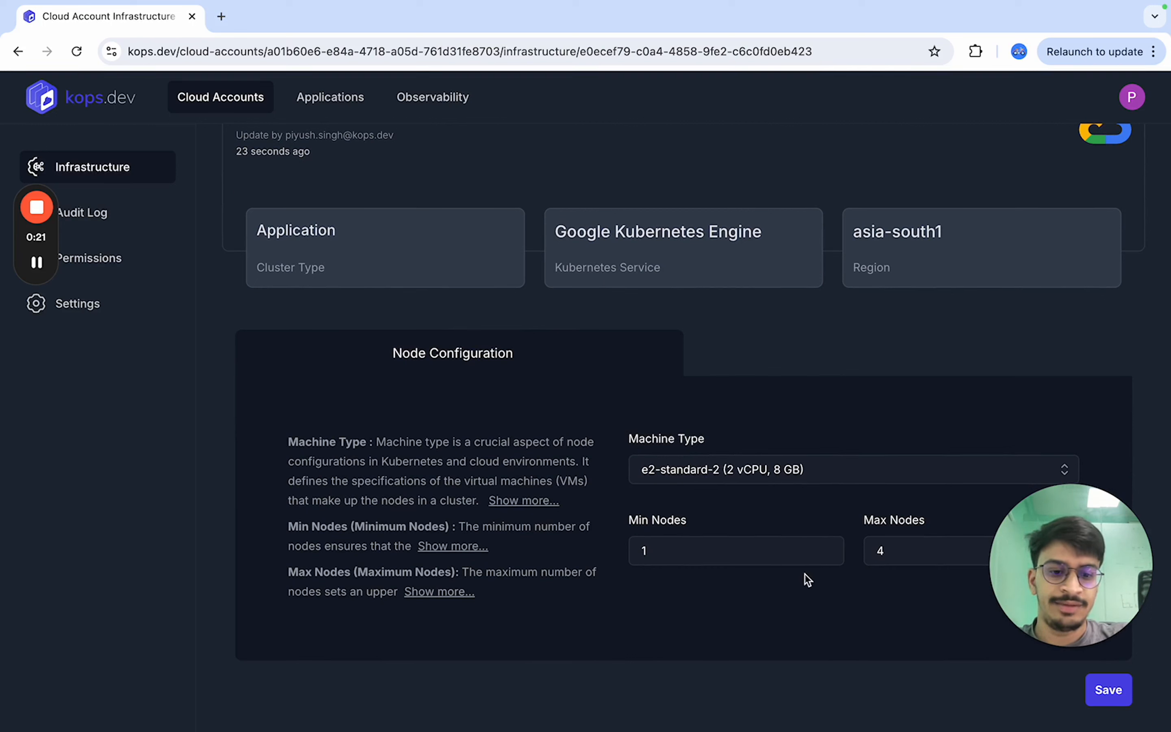
pyautogui.click(911, 555)
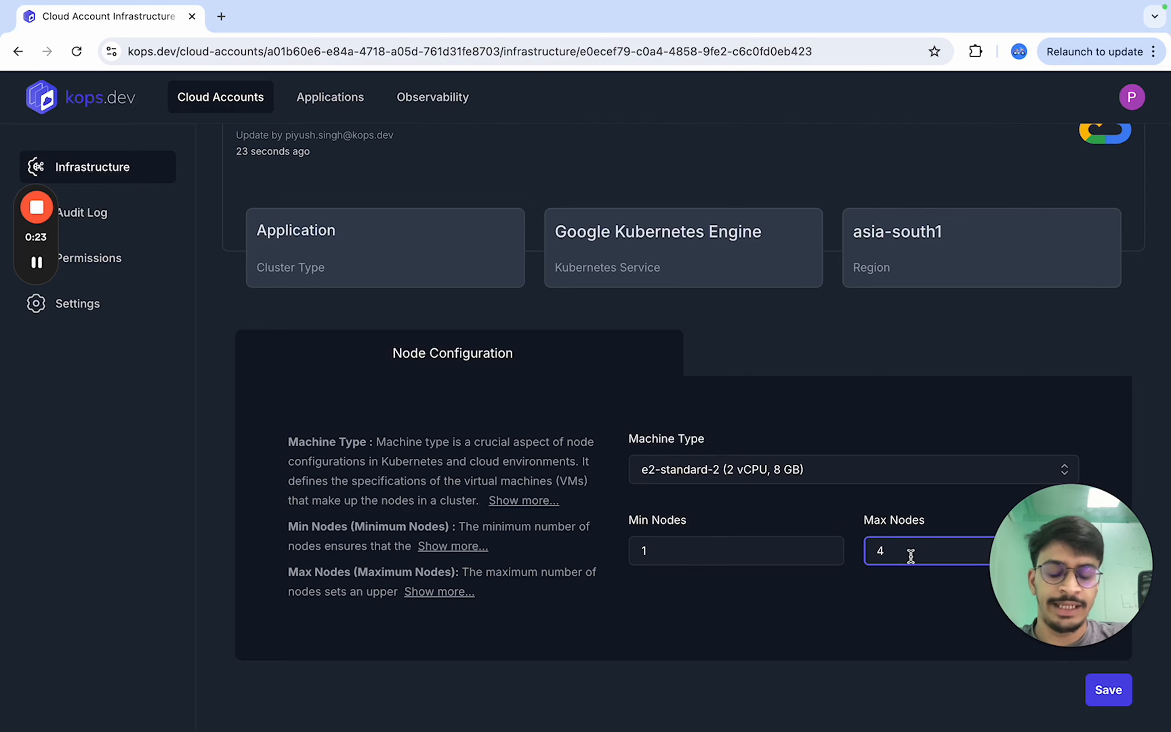
pyautogui.press('BackSpace')
pyautogui.write('5')
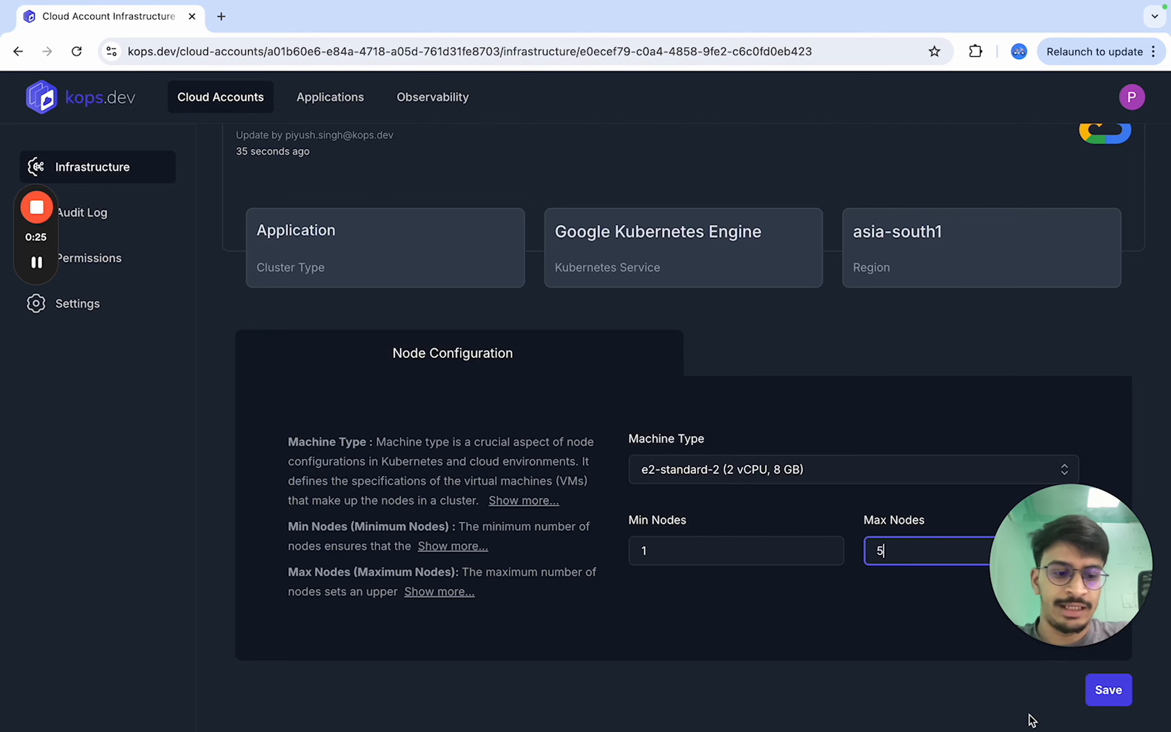
pyautogui.click(1108, 690)
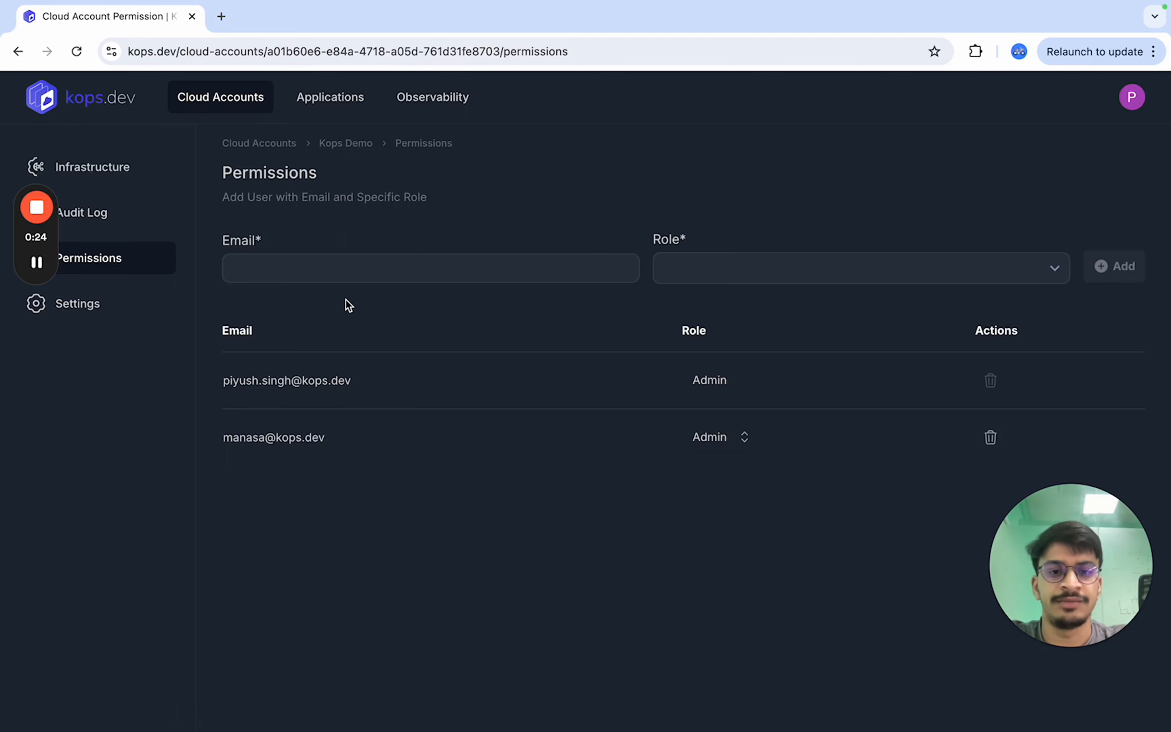
# - Add a suggested team member's e-mail to the cloud account's permissions with the Admin role
pyautogui.click(345, 269)
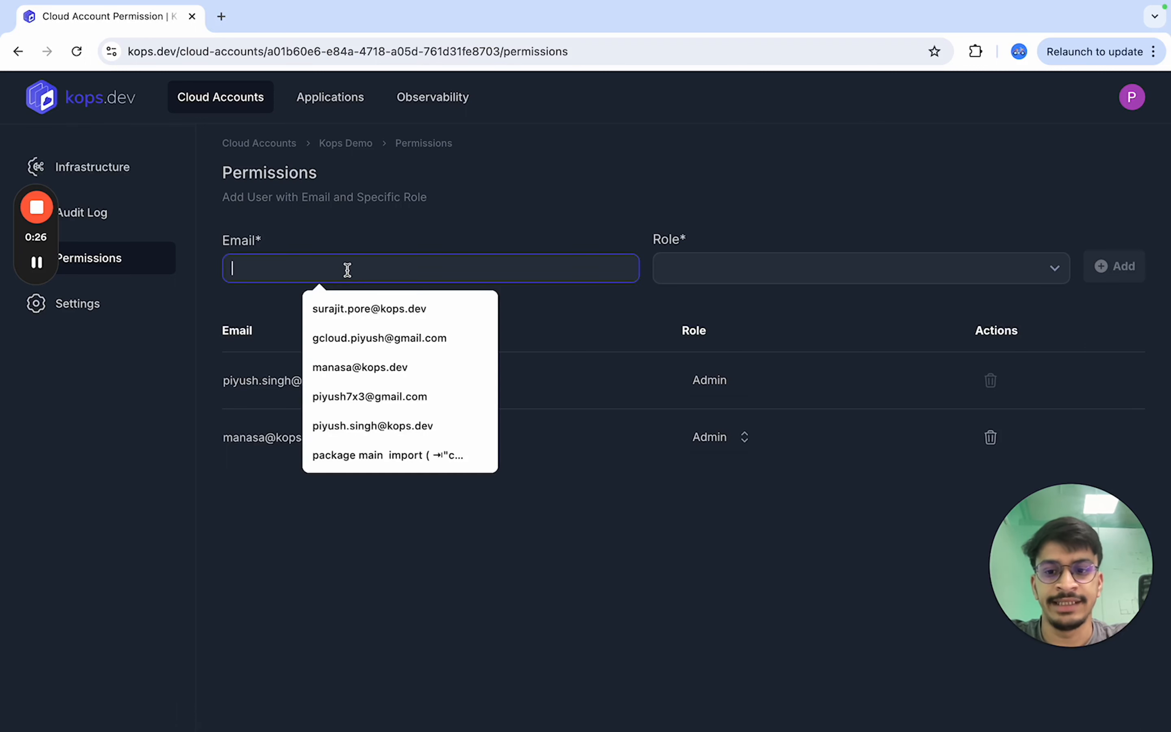
pyautogui.click(379, 311)
pyautogui.click(811, 267)
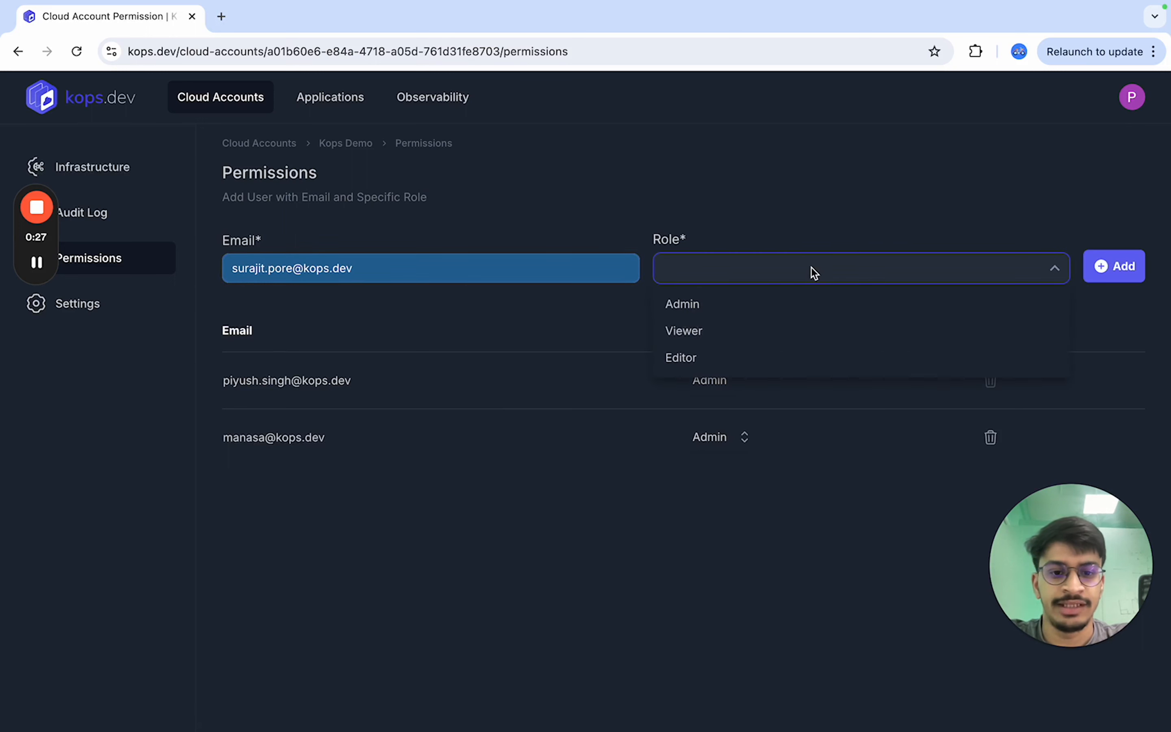
pyautogui.click(771, 319)
pyautogui.click(1118, 271)
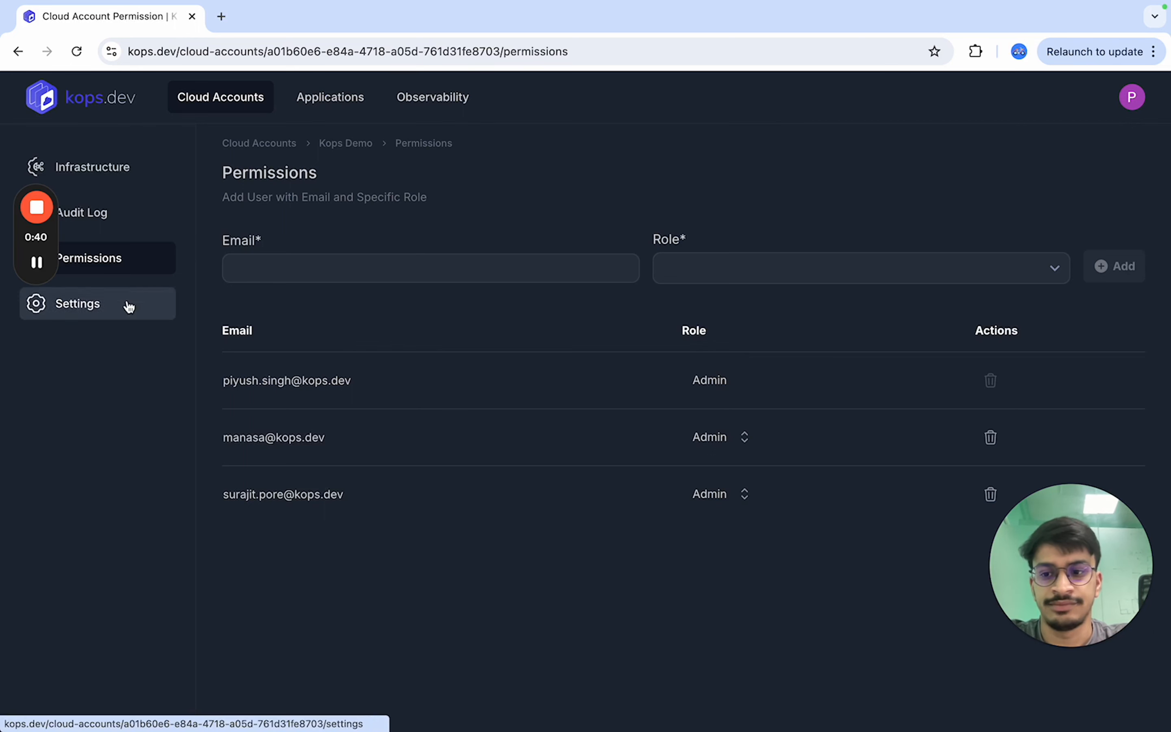
# - Open the cloud account's audit log and view the log of the in-progress update operation
pyautogui.click(102, 222)
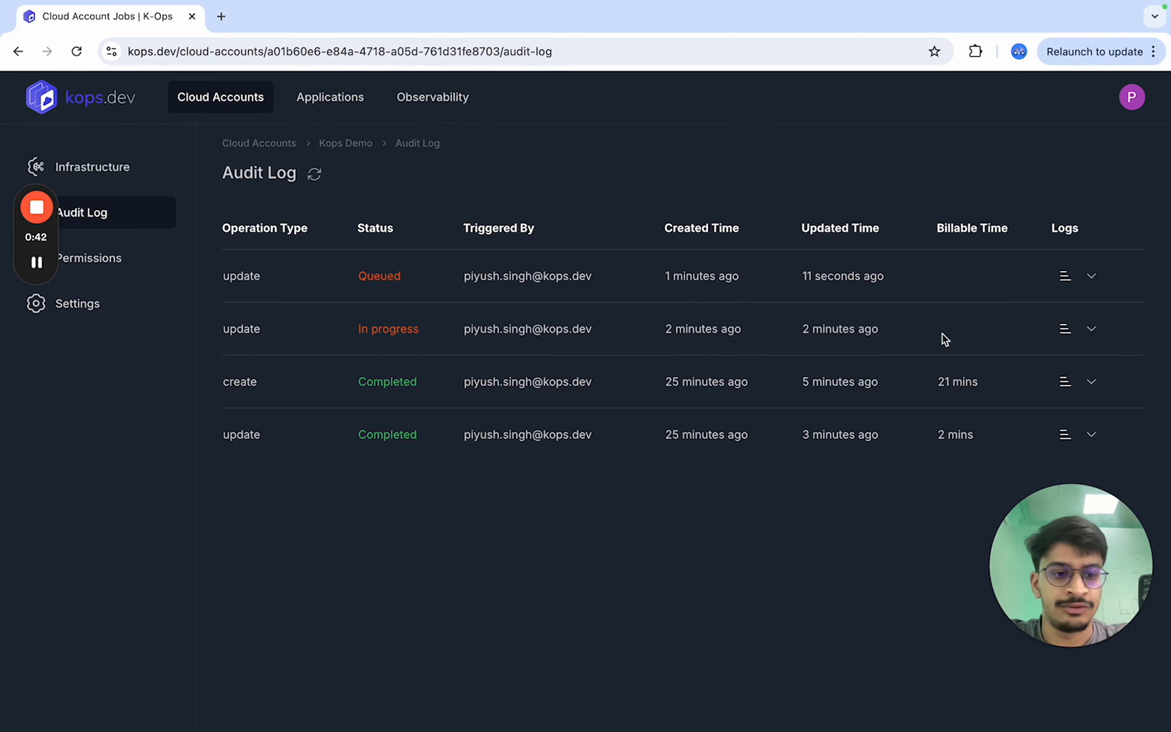
pyautogui.click(1065, 329)
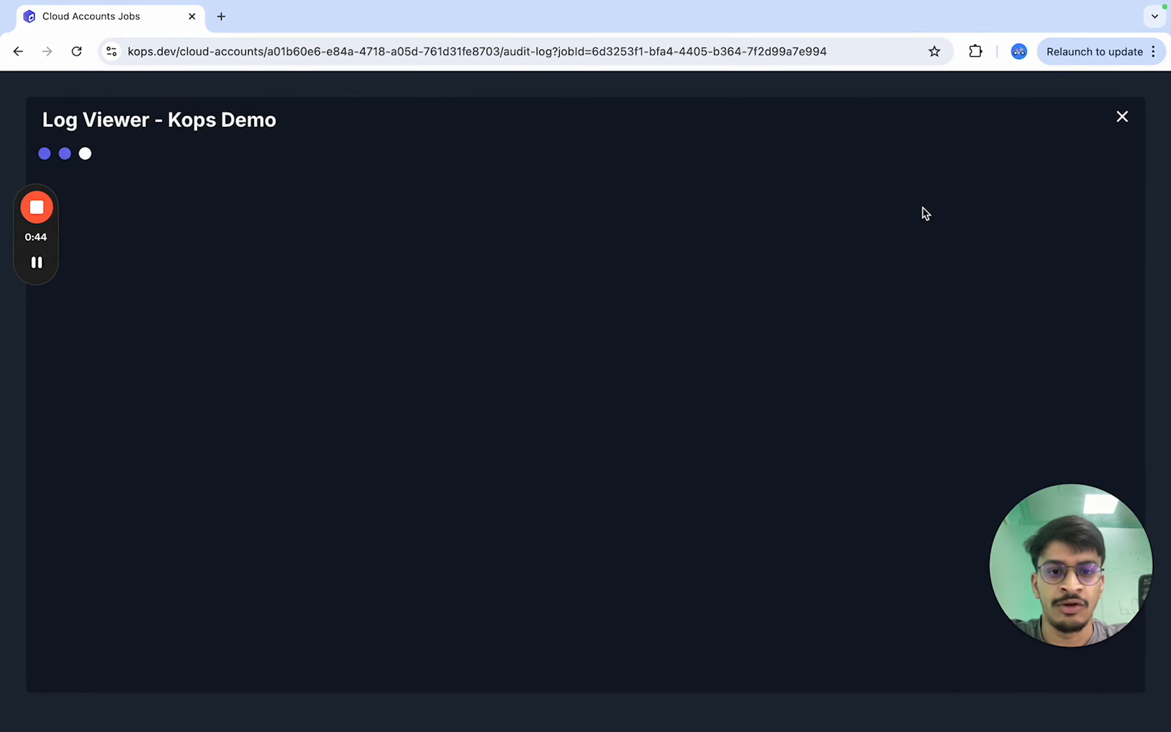
pyautogui.scroll(5, 706, 324)
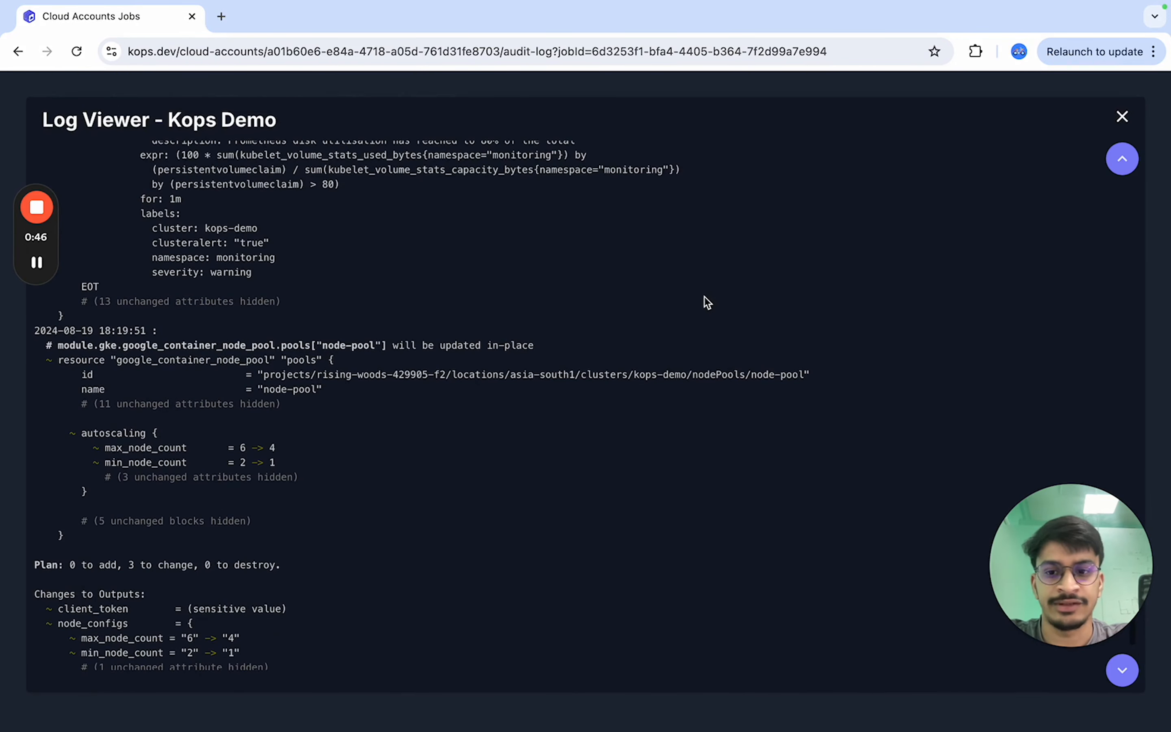
pyautogui.click(1122, 118)
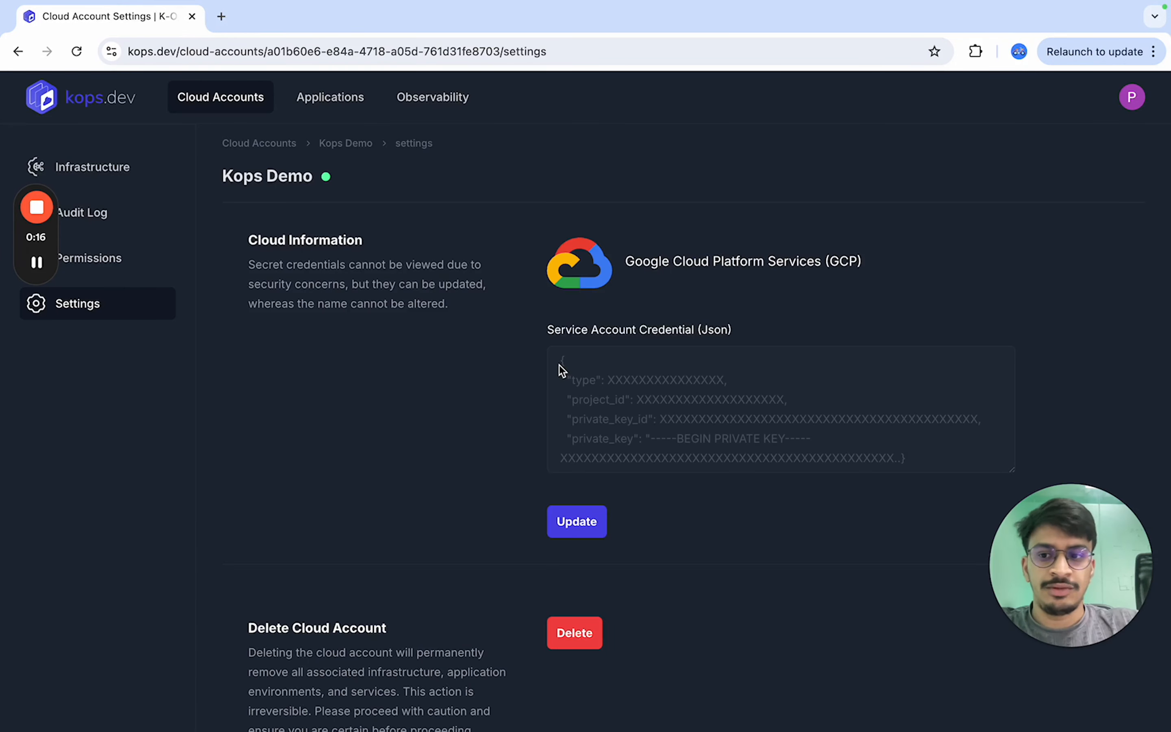
# - Review the cloud account's settings page with its credential and delete sections
pyautogui.scroll(-1, 476, 320)
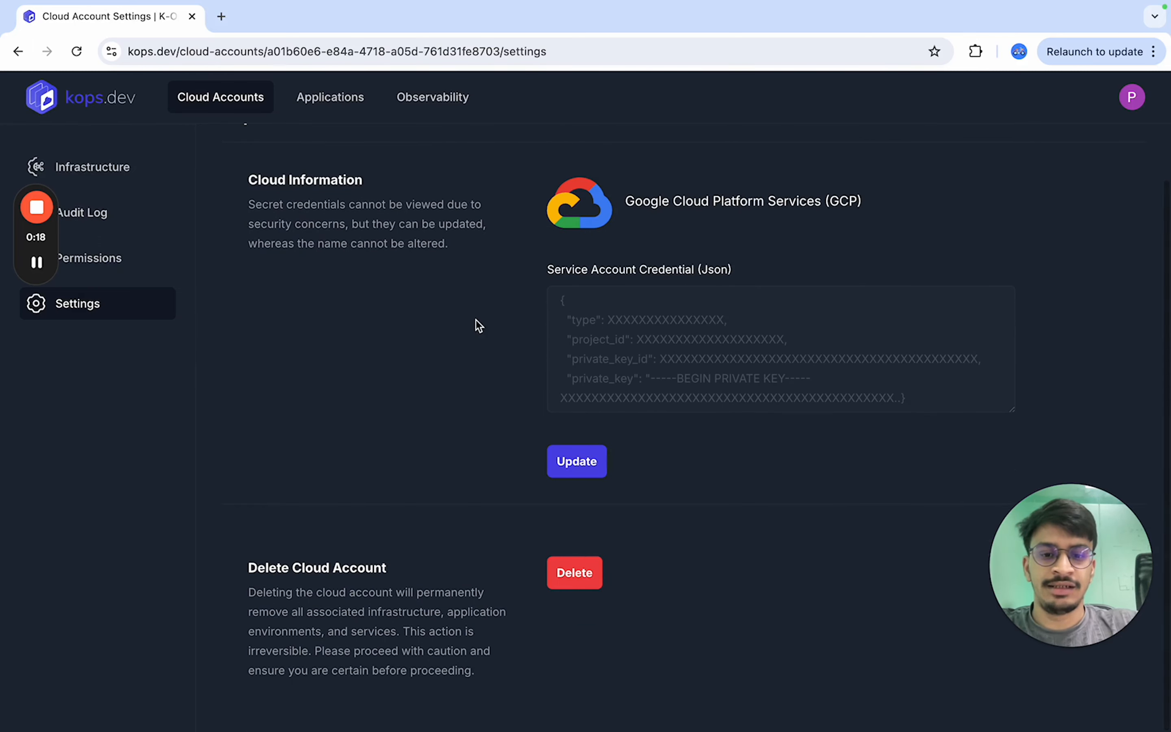
pyautogui.scroll(1, 476, 319)
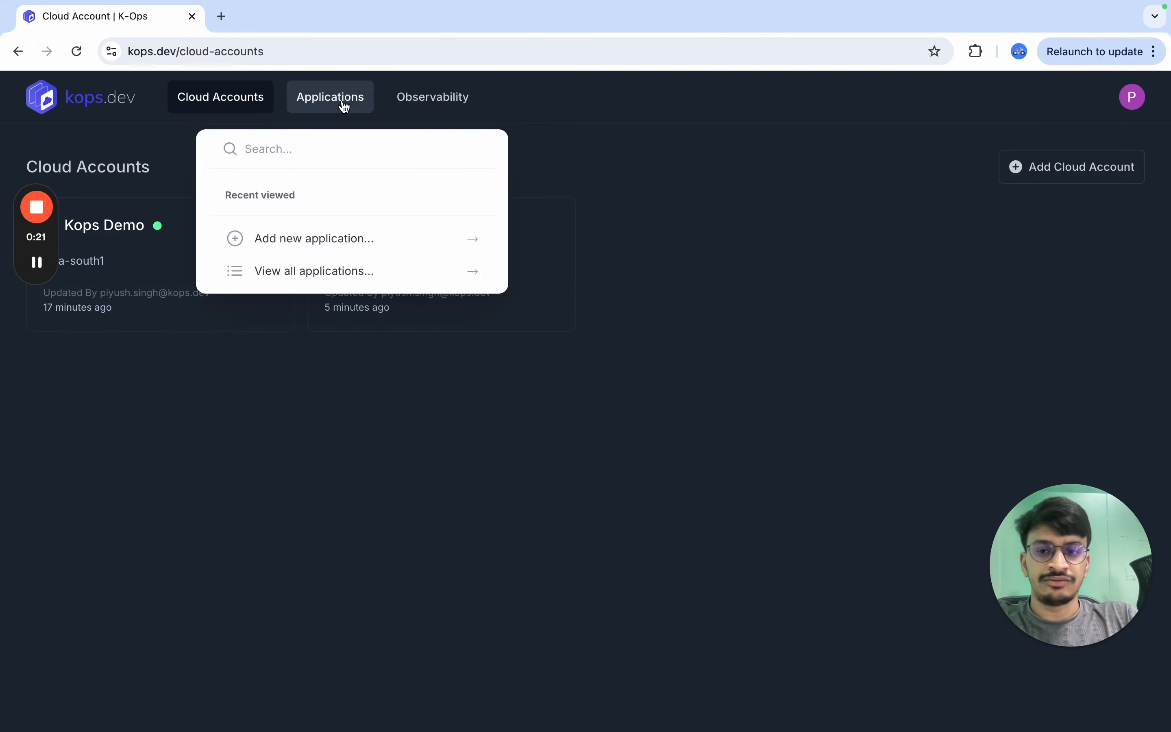
# - Start adding a new application and name it "demo app"
pyautogui.click(338, 96)
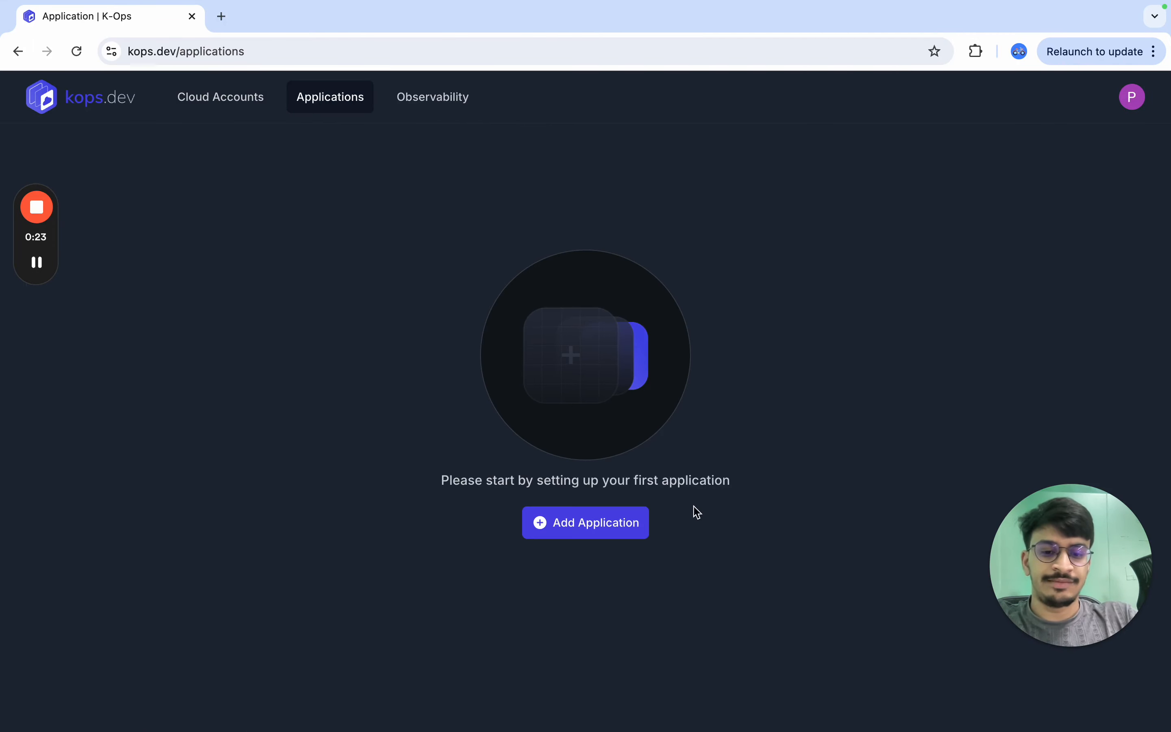
pyautogui.click(583, 524)
pyautogui.click(568, 212)
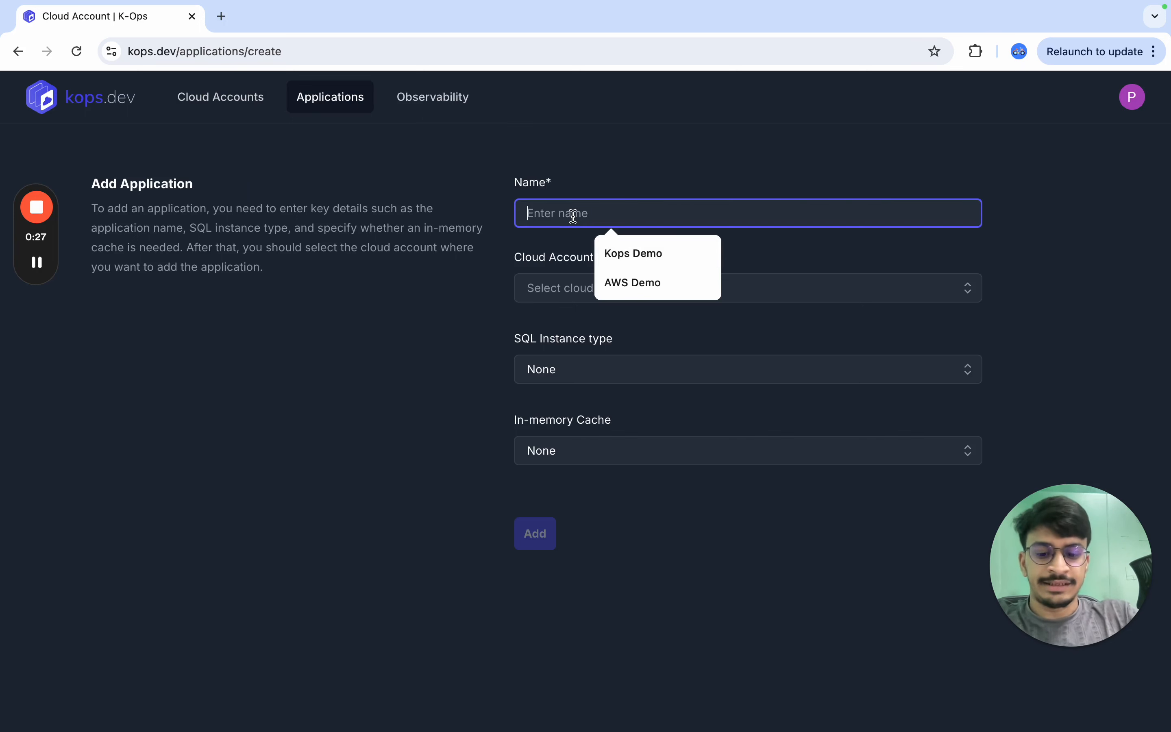
pyautogui.write('dem')
pyautogui.press('BackSpace')
pyautogui.write('em')
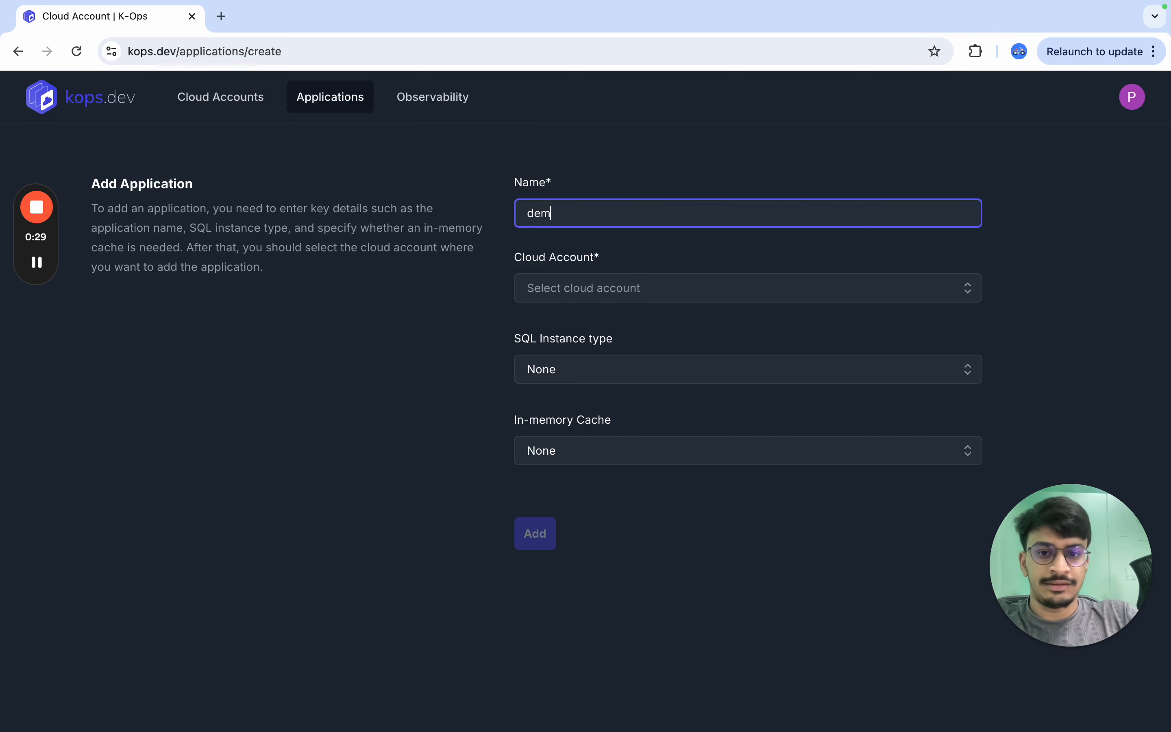
pyautogui.write('o app')
# - Assign the application to the Kops Demo cloud account with no SQL instance or cache, and add it
pyautogui.click(628, 290)
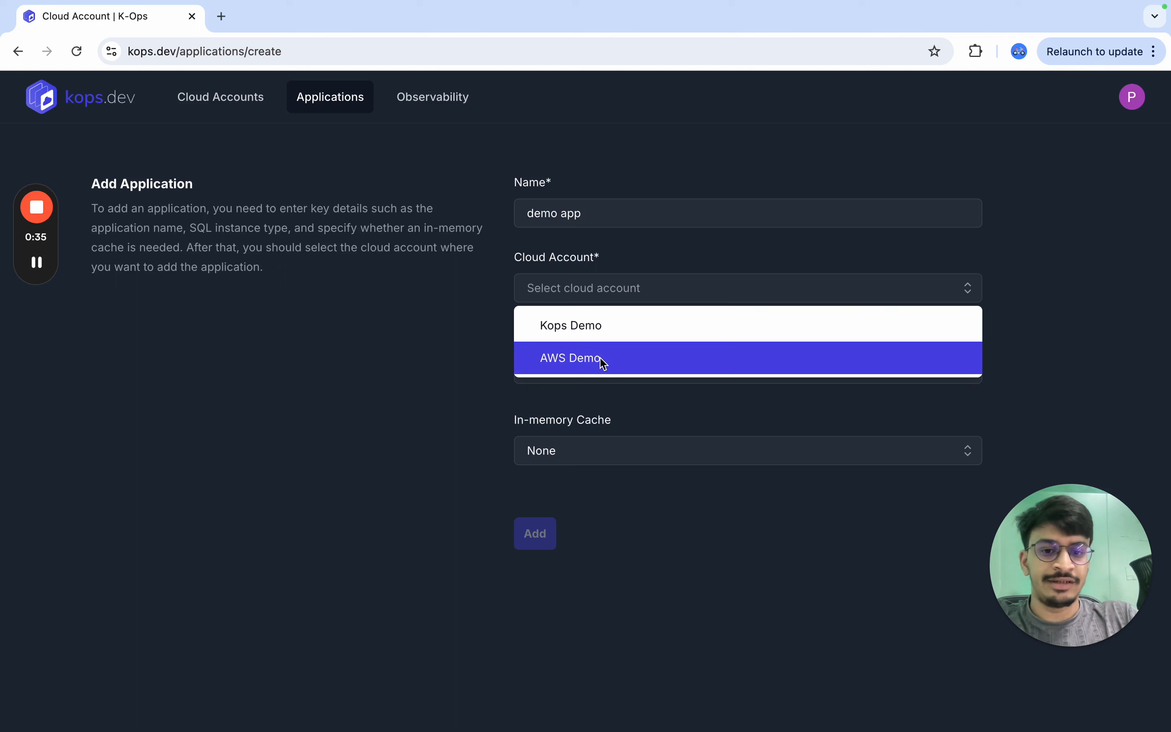
pyautogui.click(598, 334)
pyautogui.click(586, 377)
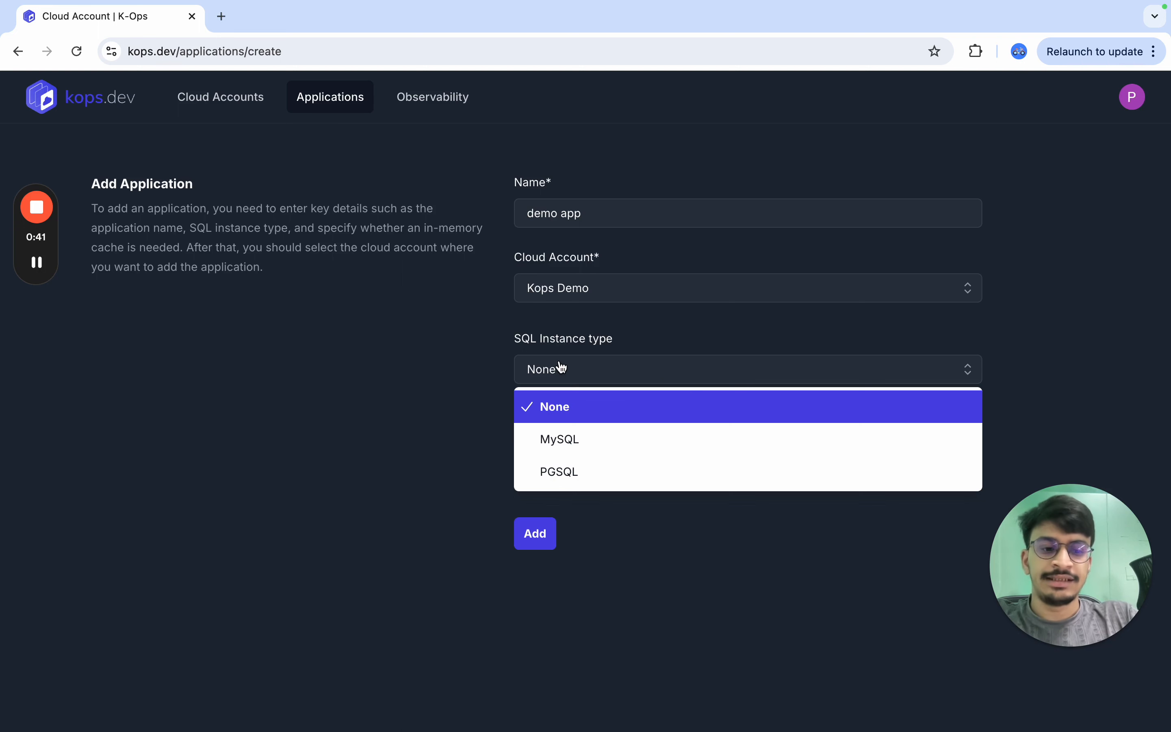
pyautogui.click(554, 400)
pyautogui.click(600, 458)
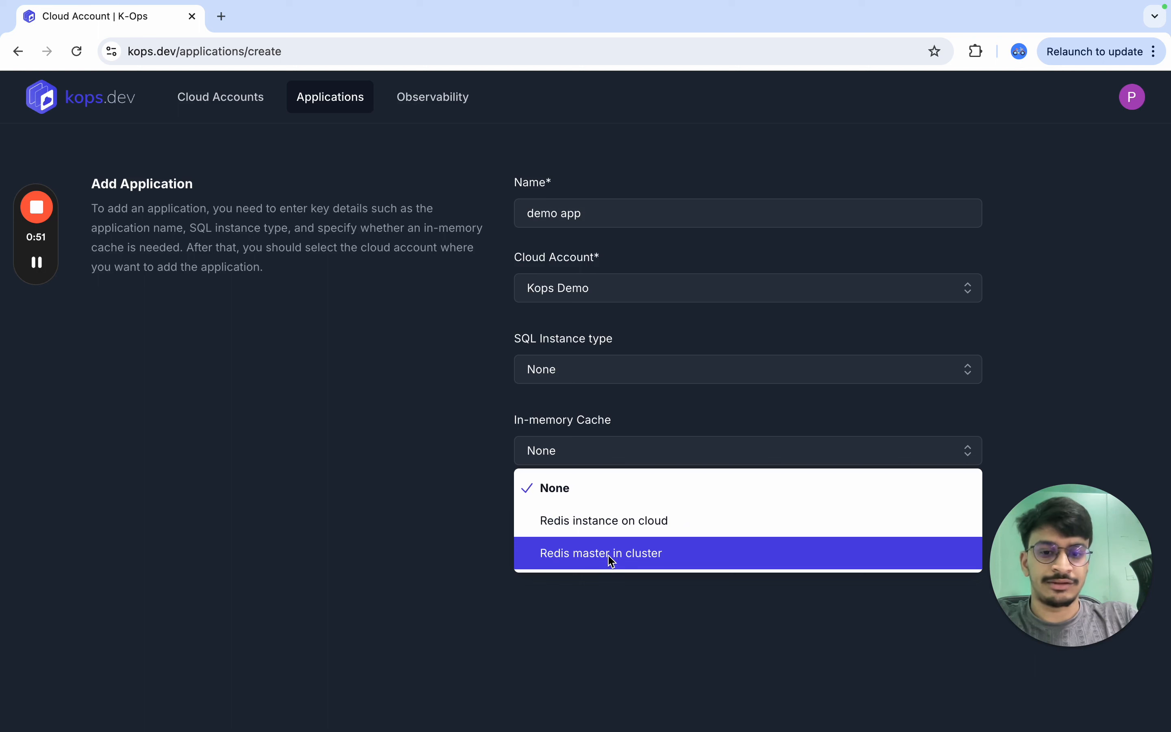
pyautogui.click(460, 408)
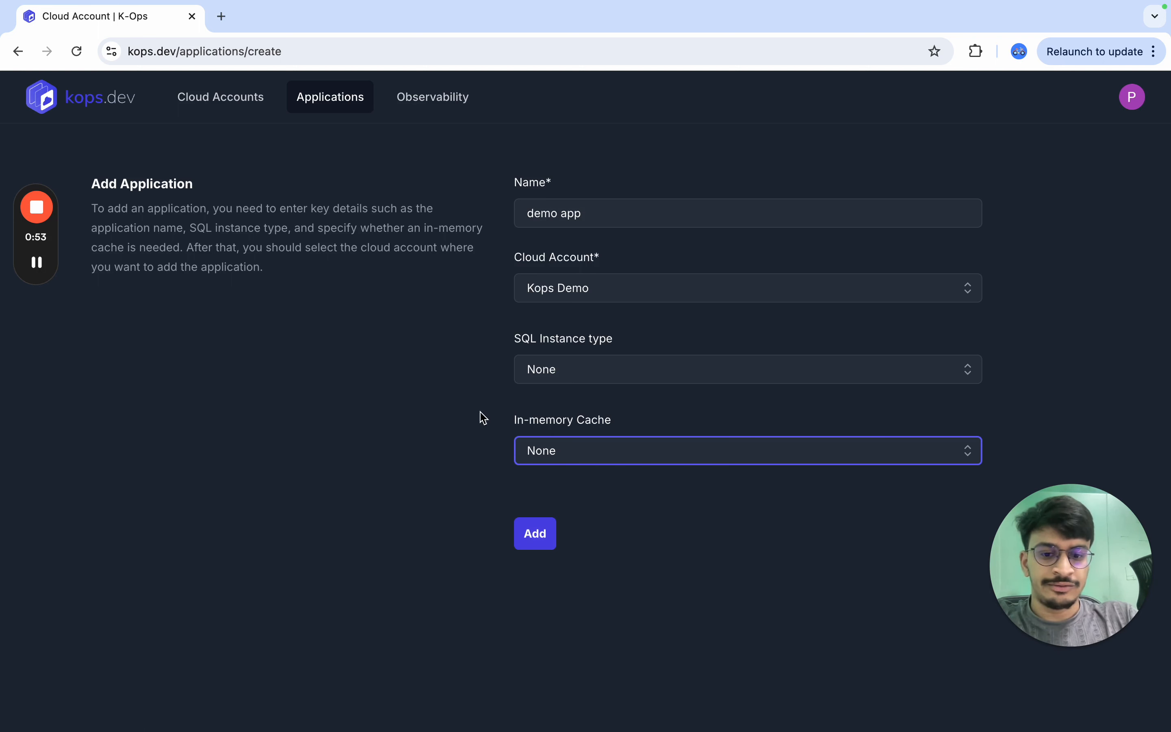
pyautogui.click(535, 534)
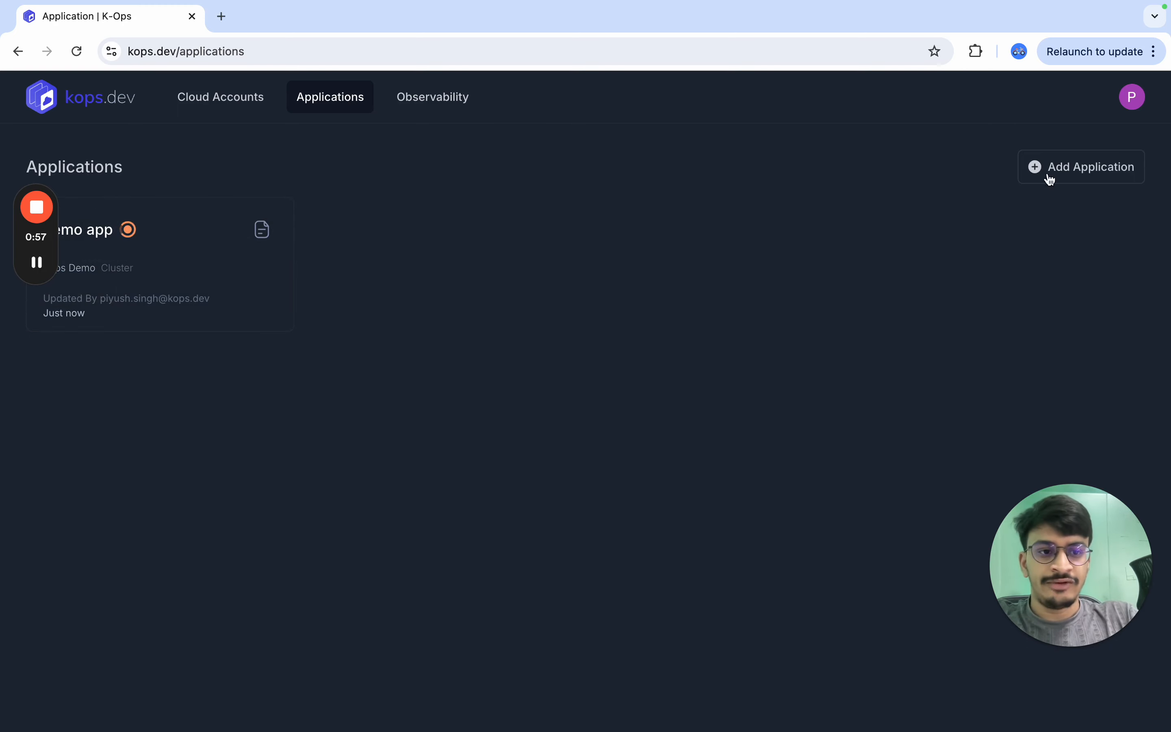
# - Start another application named "sql app" on the Kops Demo cloud account
pyautogui.click(1090, 170)
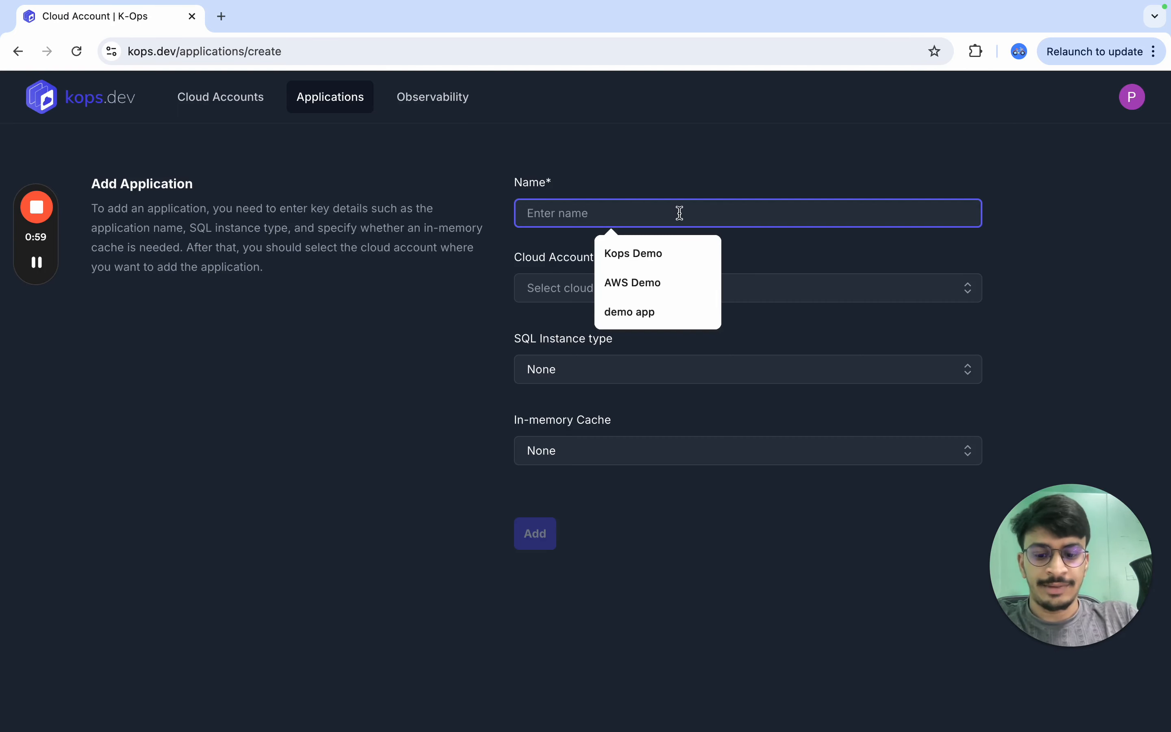
pyautogui.write('sql app')
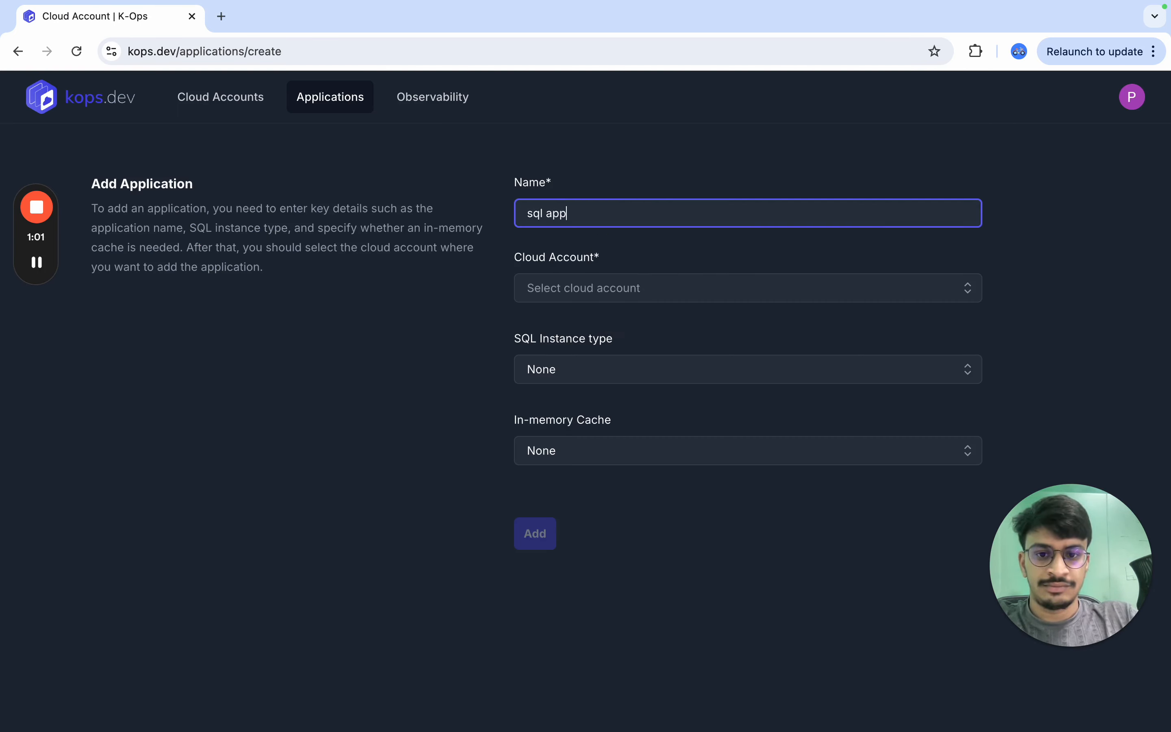
pyautogui.click(675, 297)
pyautogui.click(662, 328)
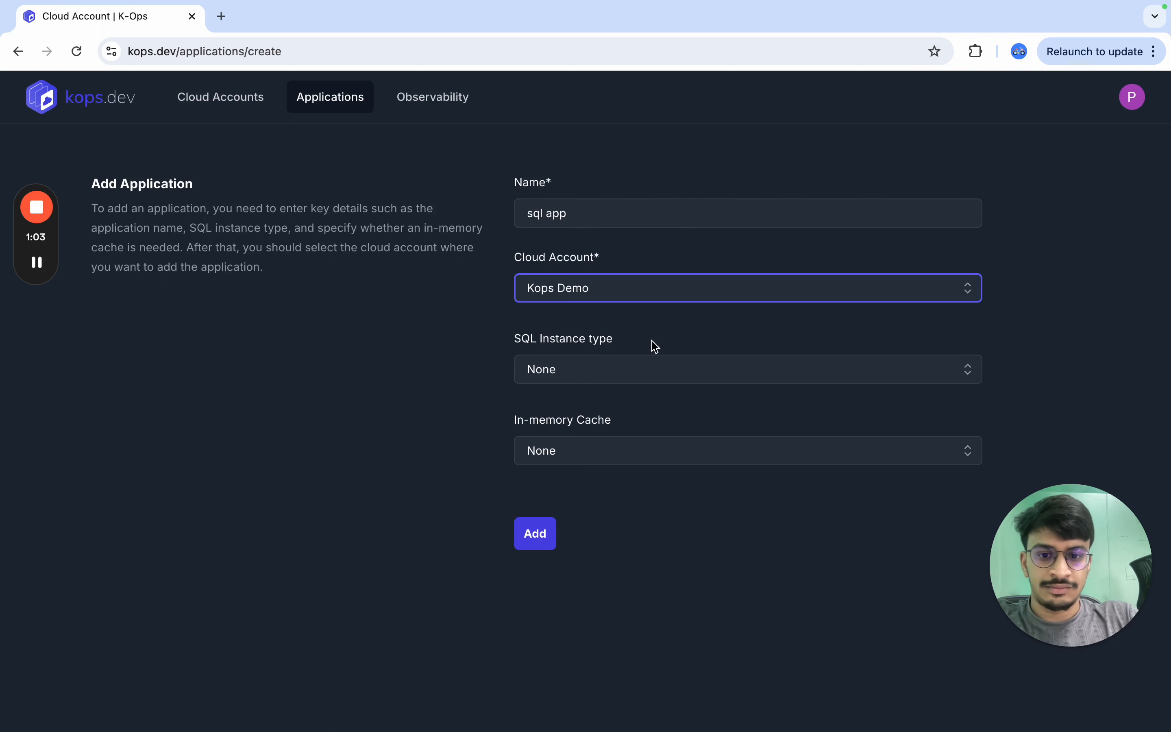
# - Set the SQL instance type to MySQL, choose an in-memory cache option, and add the application
pyautogui.click(624, 377)
pyautogui.click(621, 453)
pyautogui.click(586, 455)
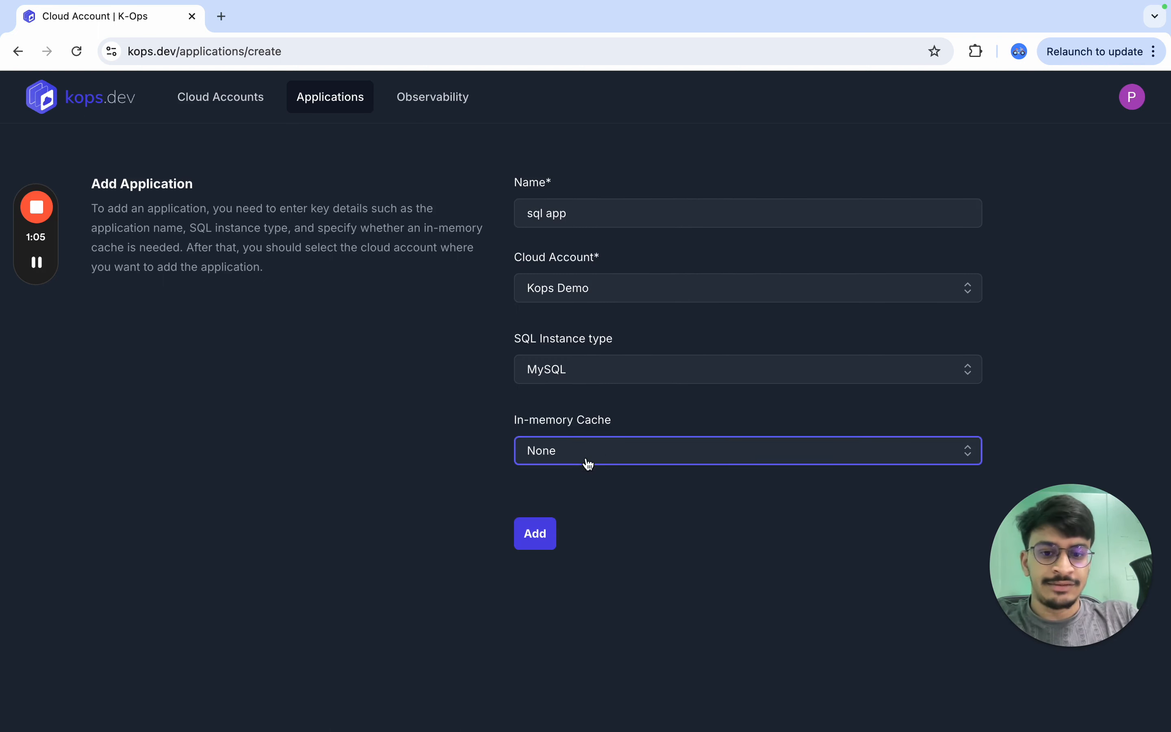
pyautogui.click(599, 521)
pyautogui.click(540, 534)
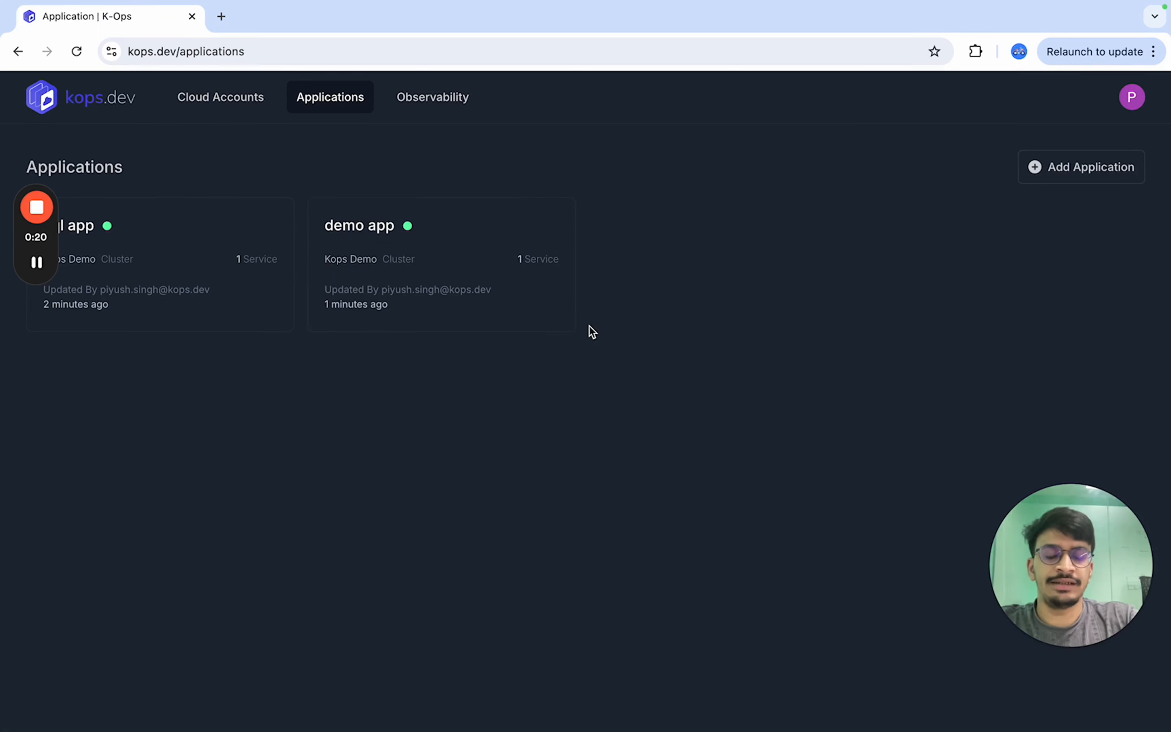
# - Open the demo app's services and start a new service named "service demo1"
pyautogui.click(467, 290)
pyautogui.click(129, 230)
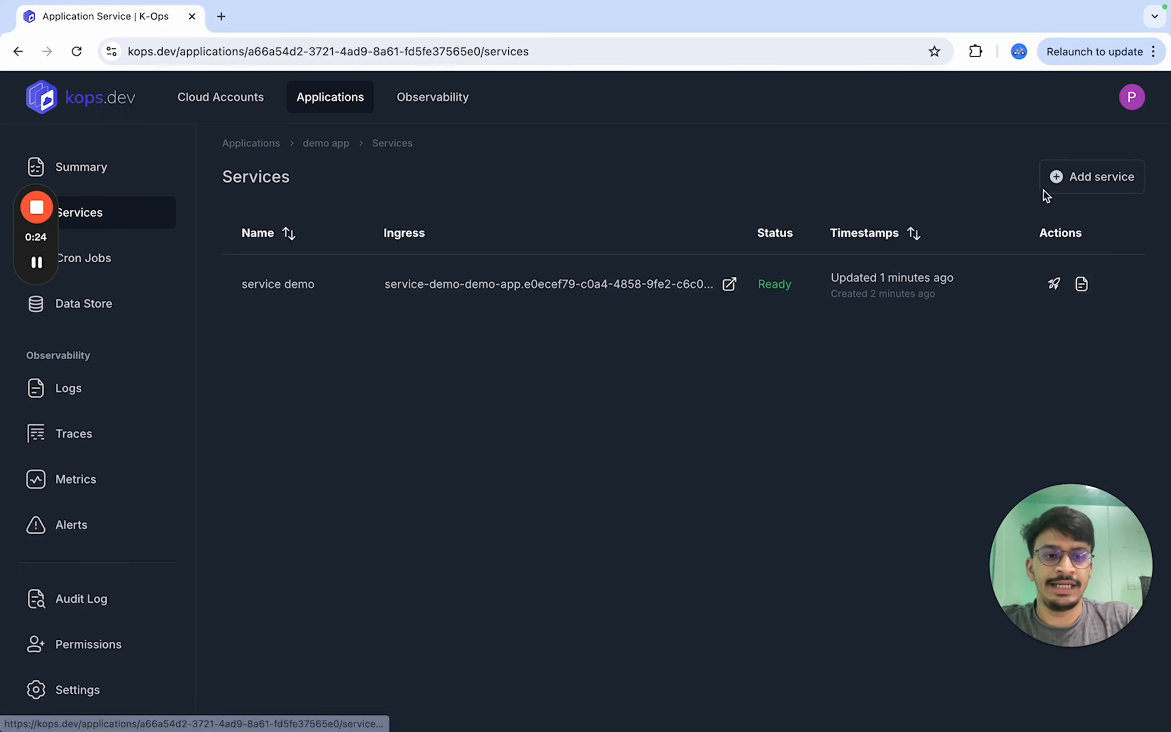
pyautogui.click(1118, 177)
pyautogui.click(714, 224)
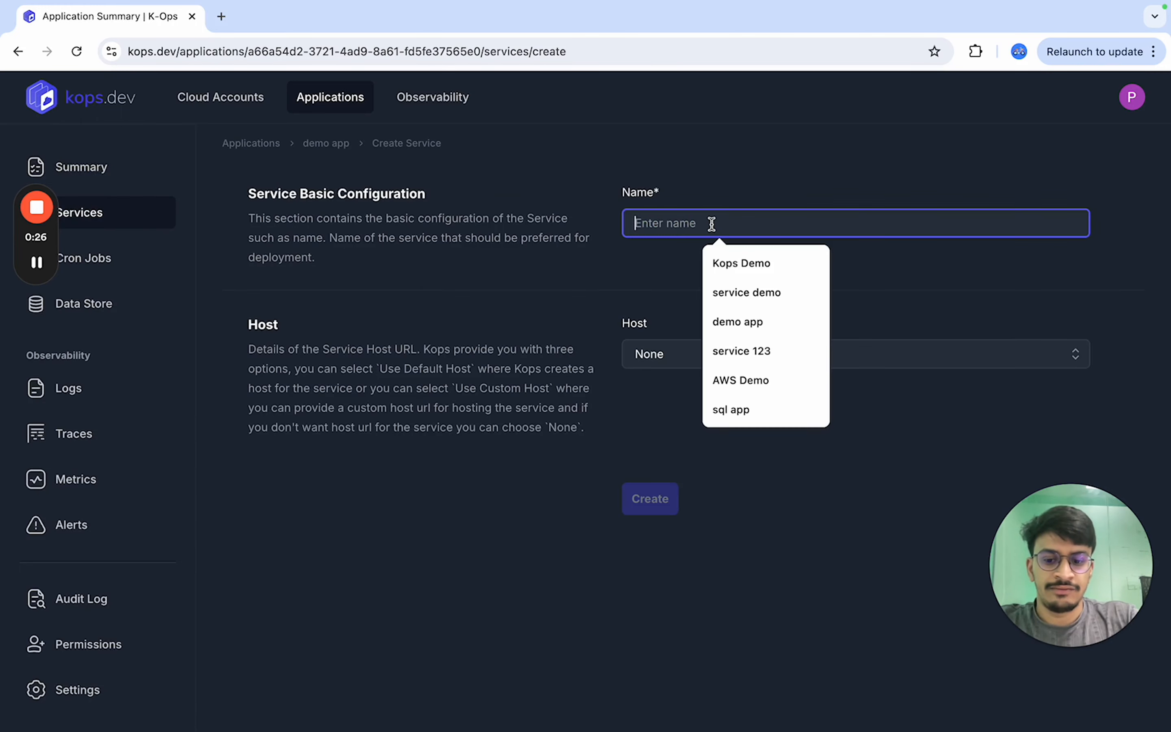
pyautogui.write('service demo1')
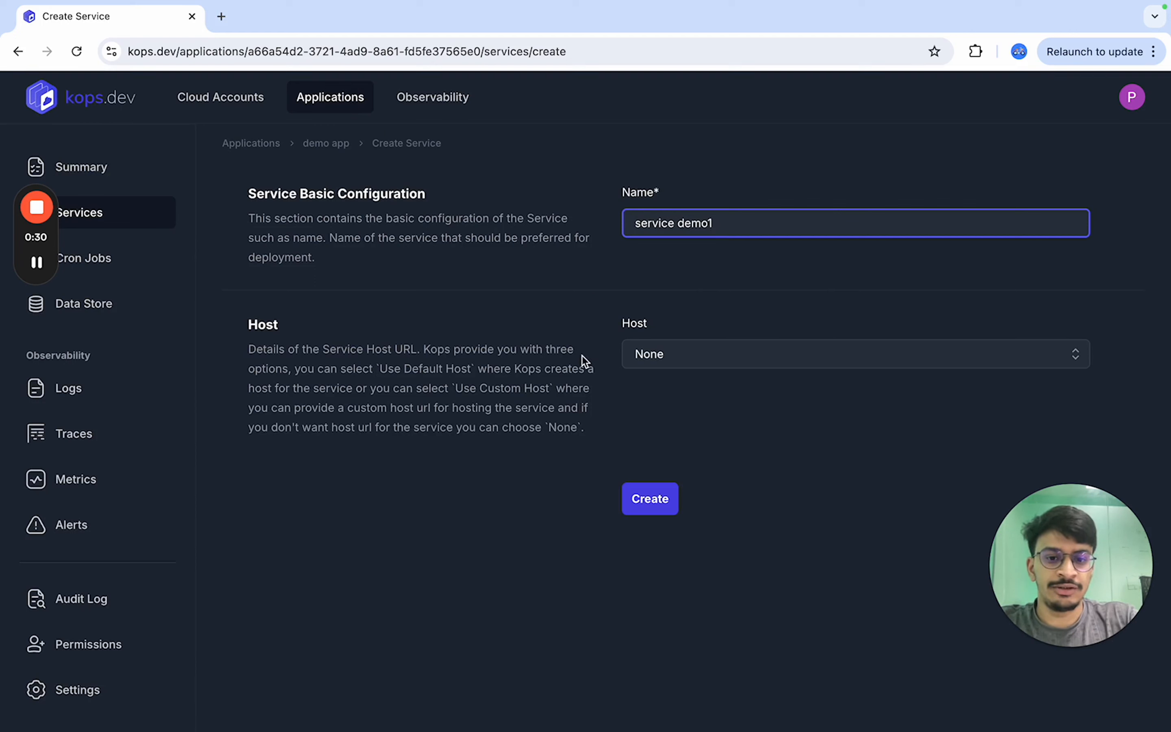
pyautogui.click(714, 362)
pyautogui.click(714, 426)
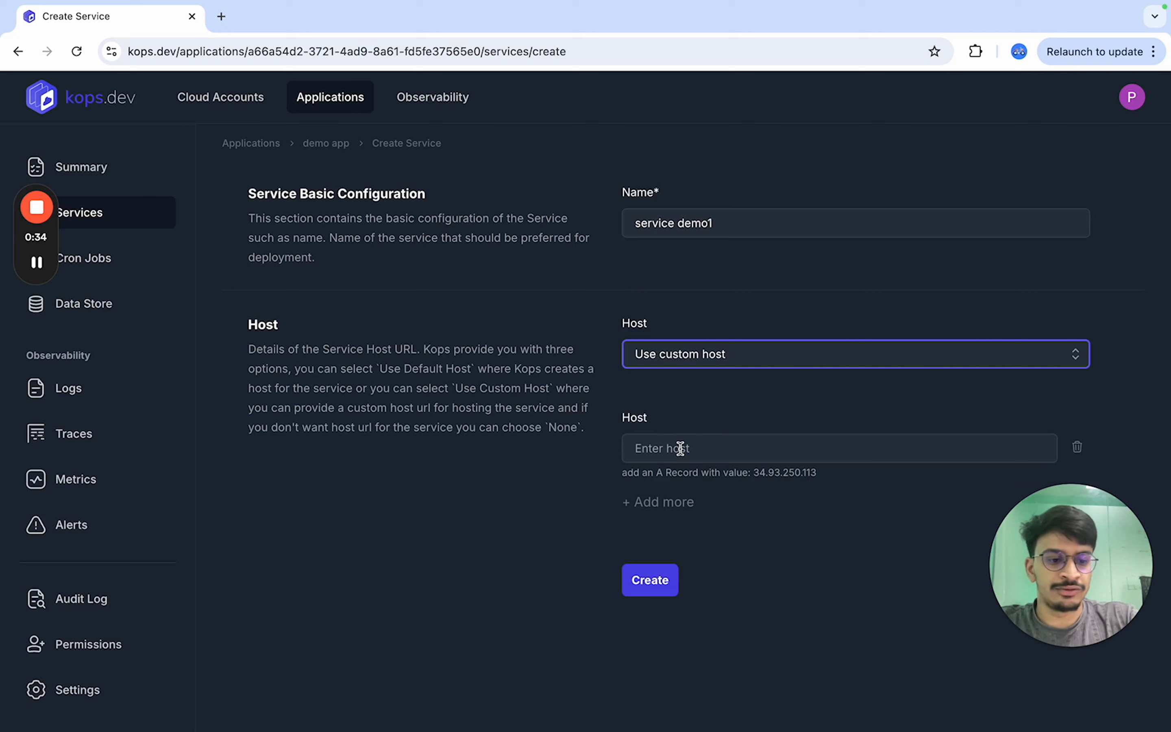
pyautogui.moveTo(656, 472); pyautogui.dragTo(821, 472)
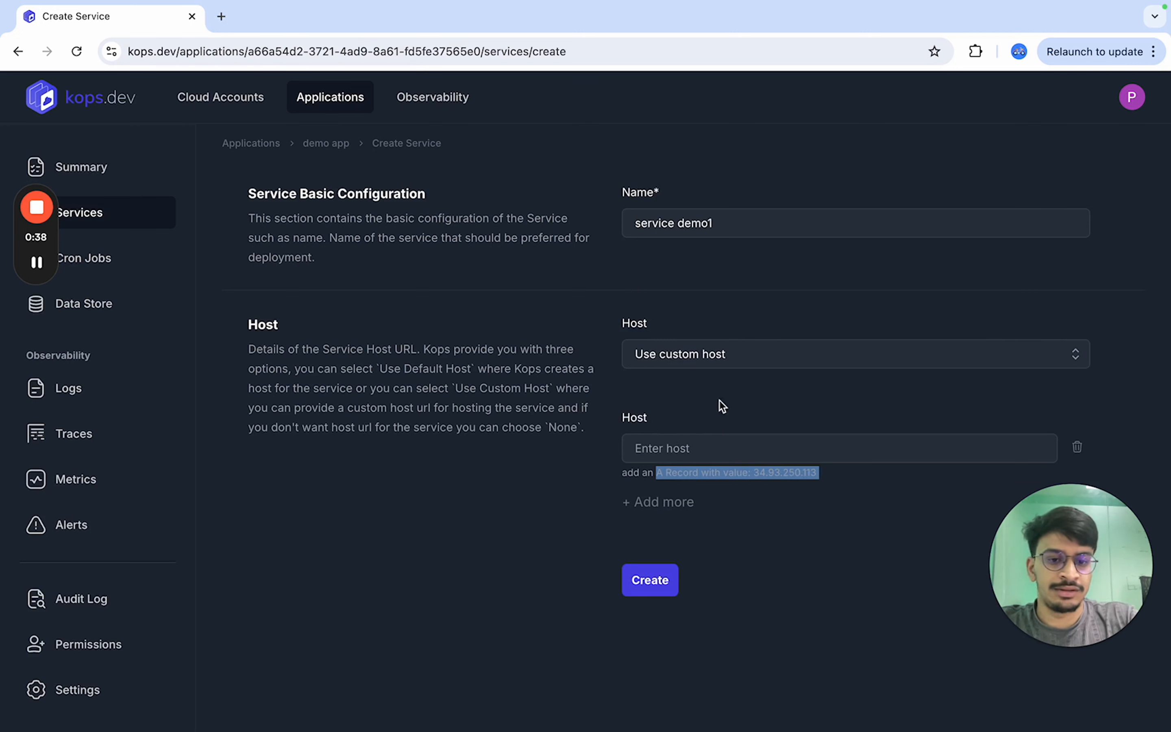
# - Set the service's host to Use default host and create the service
pyautogui.click(697, 358)
pyautogui.click(696, 391)
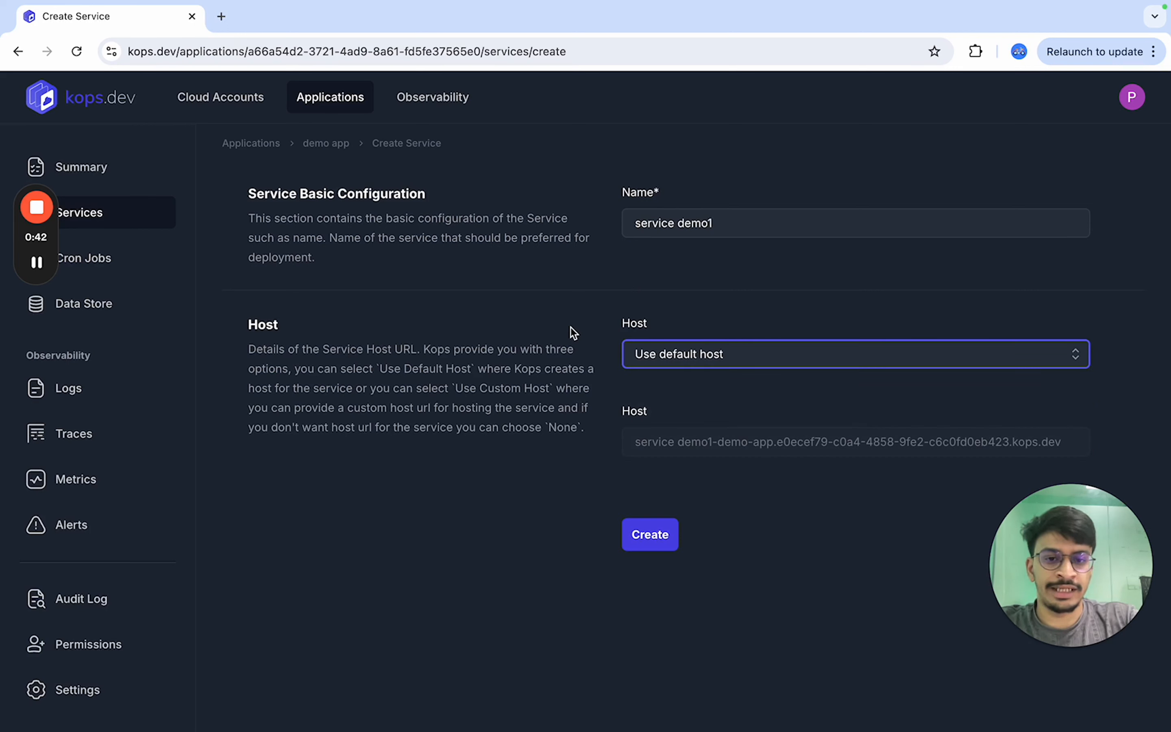
pyautogui.click(638, 519)
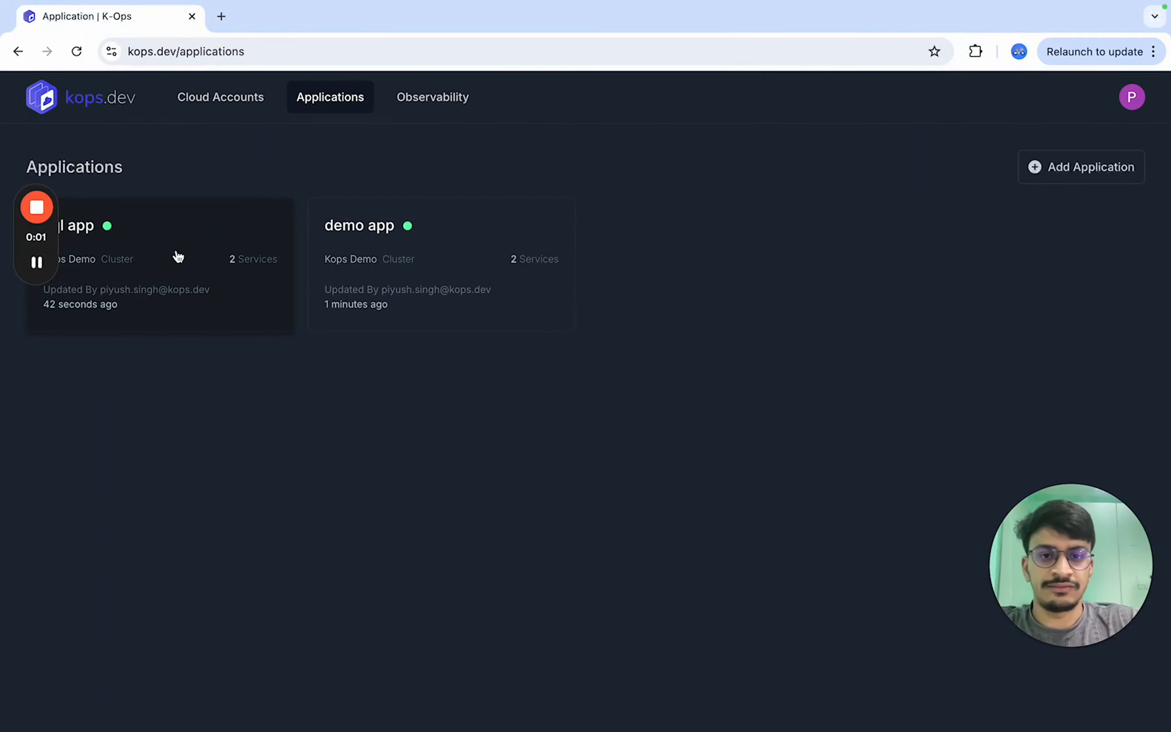
# - Open the sql app's services list
pyautogui.click(175, 255)
pyautogui.click(124, 227)
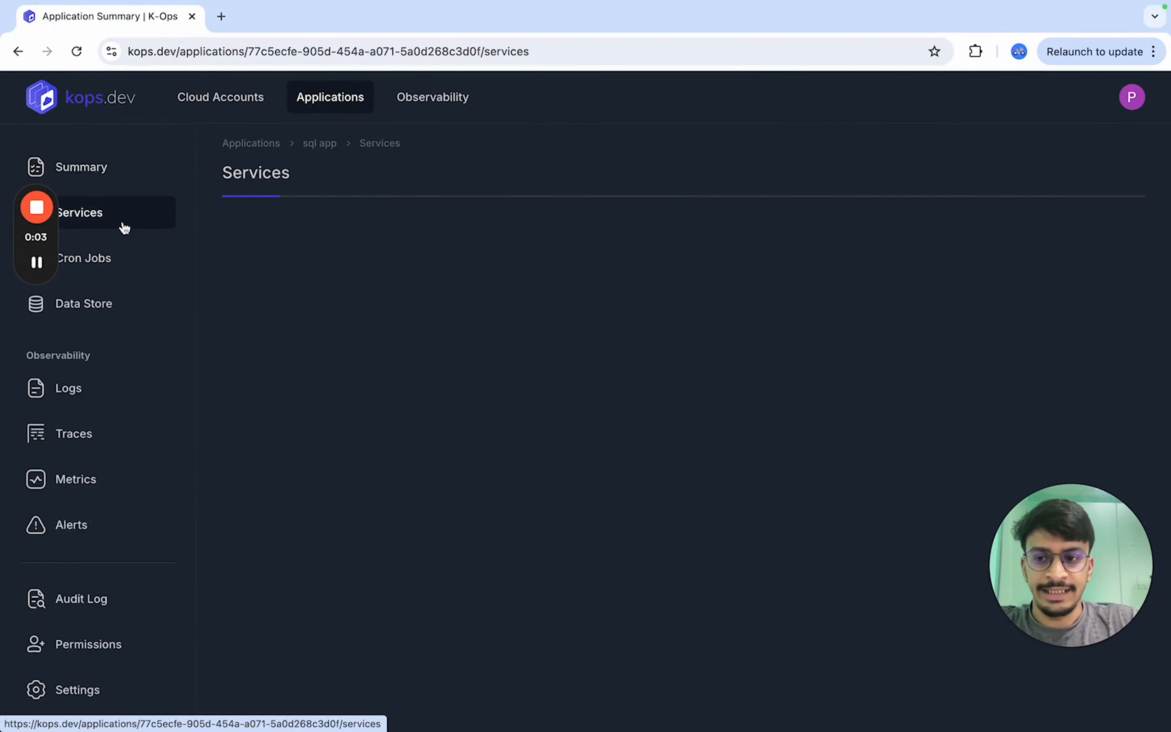
# - Start a new service for the sql app named "demo service"
pyautogui.click(1069, 189)
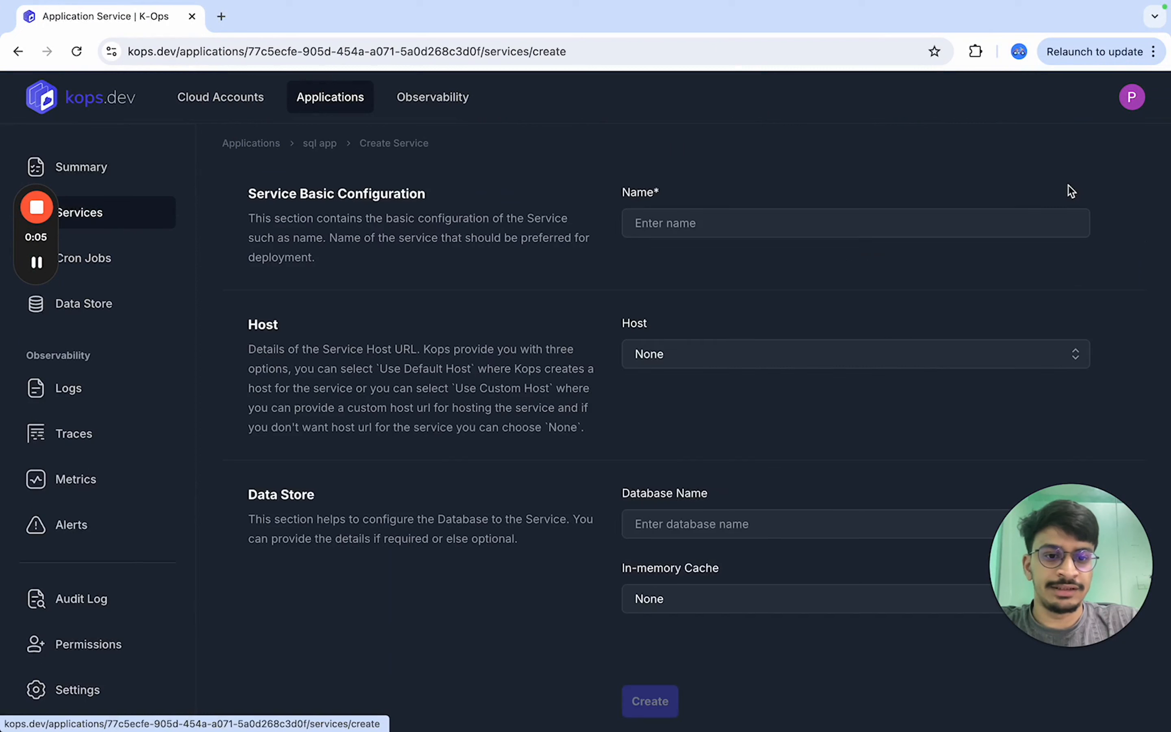
pyautogui.click(664, 229)
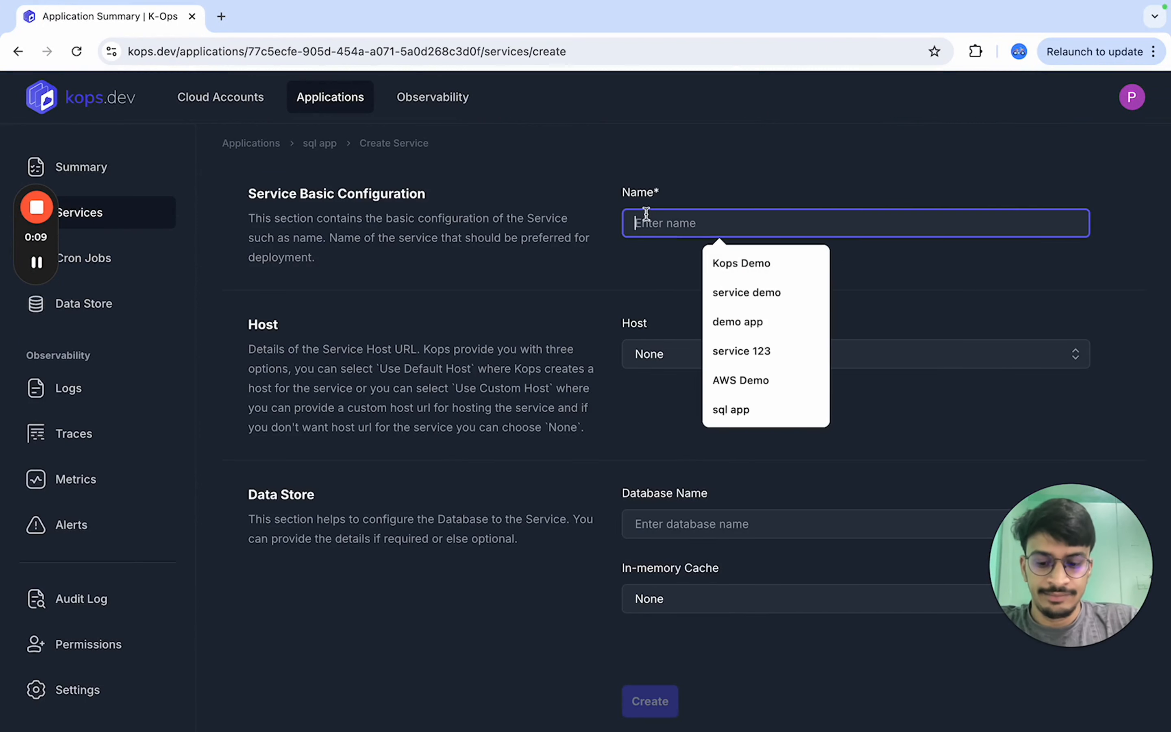
pyautogui.write('demo service')
# - Set the service's database name to service_q213 and in-memory cache to Redis, and create the service
pyautogui.click(663, 514)
pyautogui.write('service')
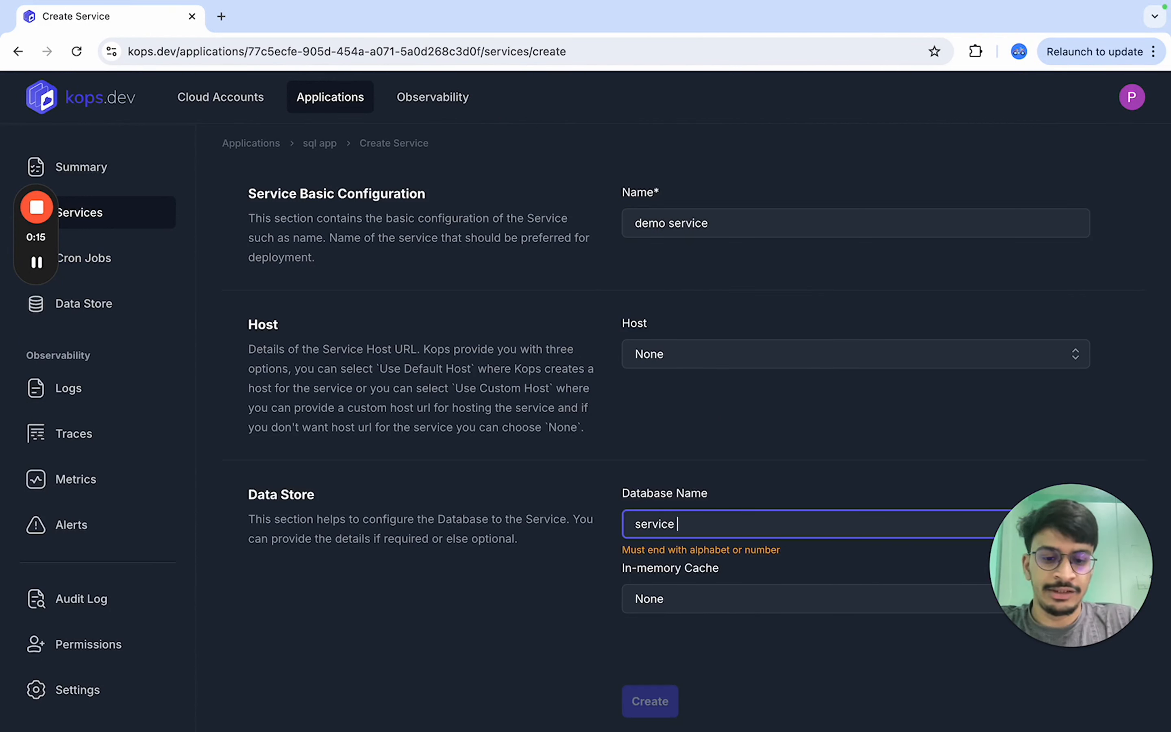
pyautogui.press('BackSpace')
pyautogui.write('_q213')
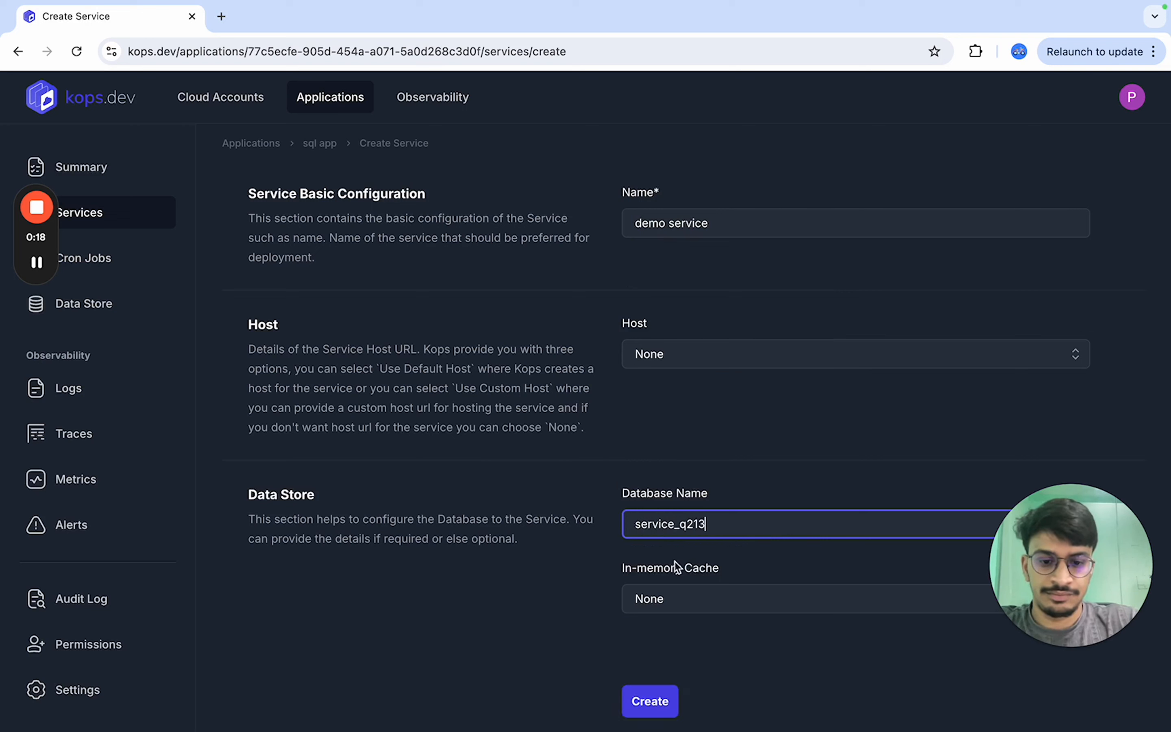
pyautogui.click(690, 600)
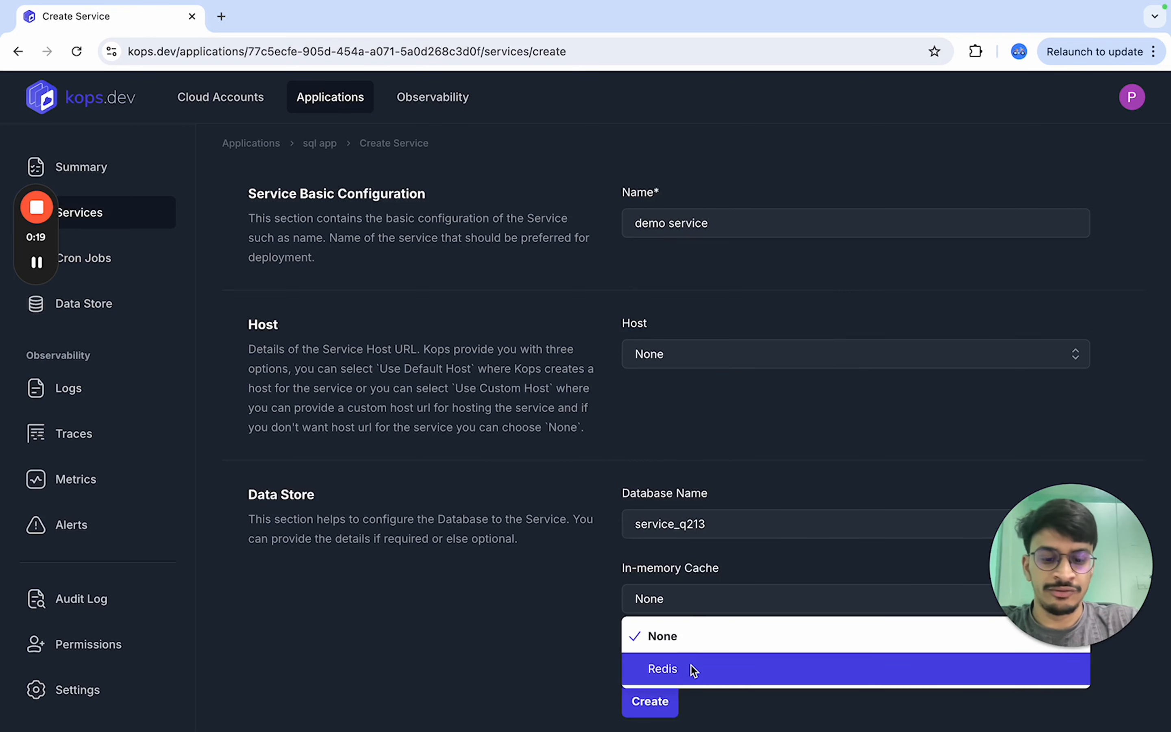
pyautogui.click(693, 671)
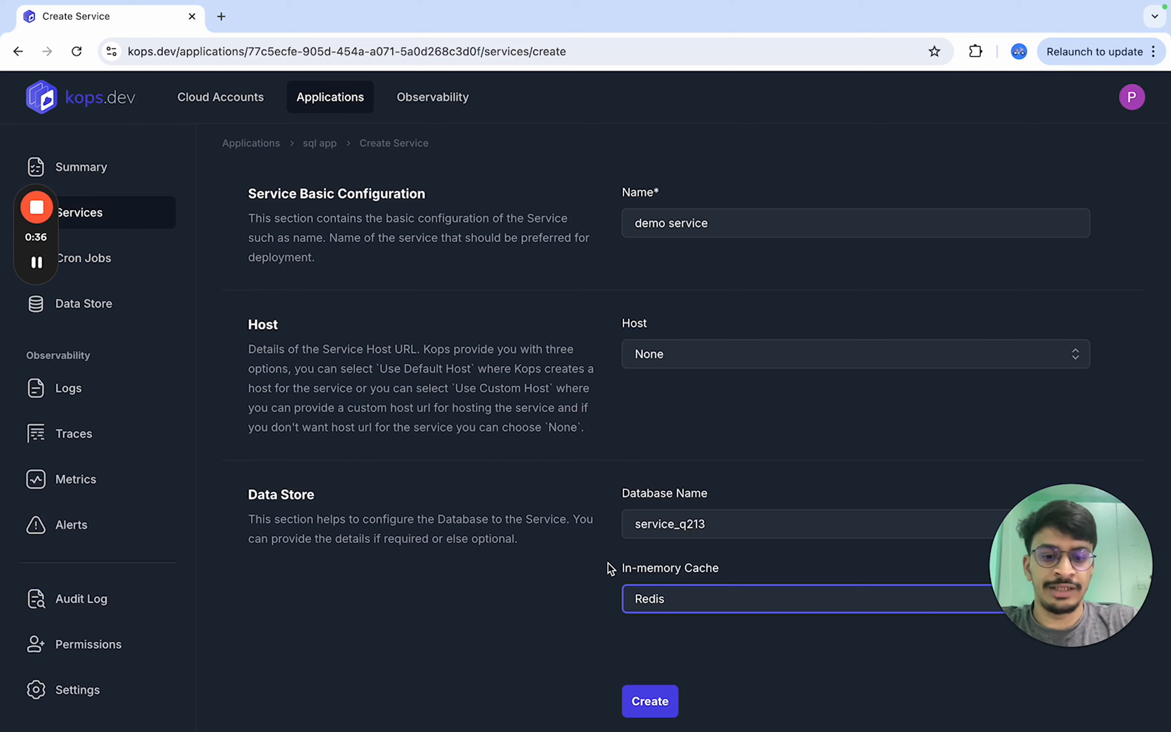
pyautogui.click(658, 697)
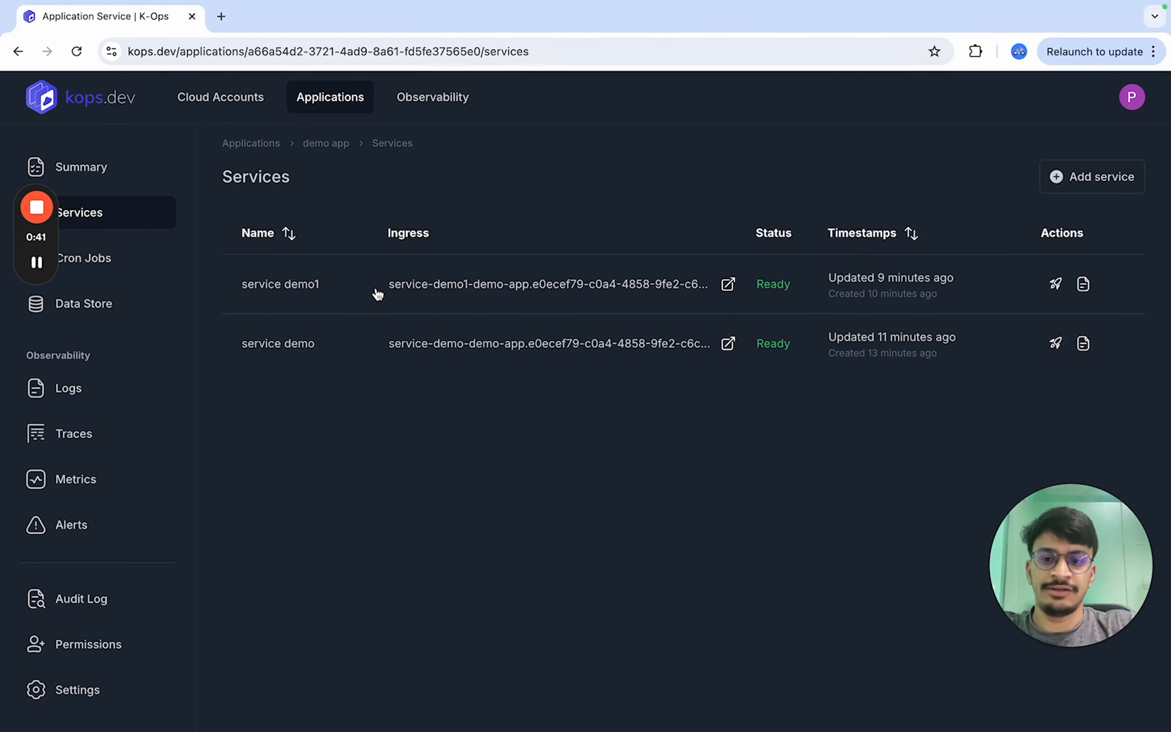
# - Open the demo app's service demo1 and review its port, resources, data store and environment variable settings
pyautogui.click(376, 288)
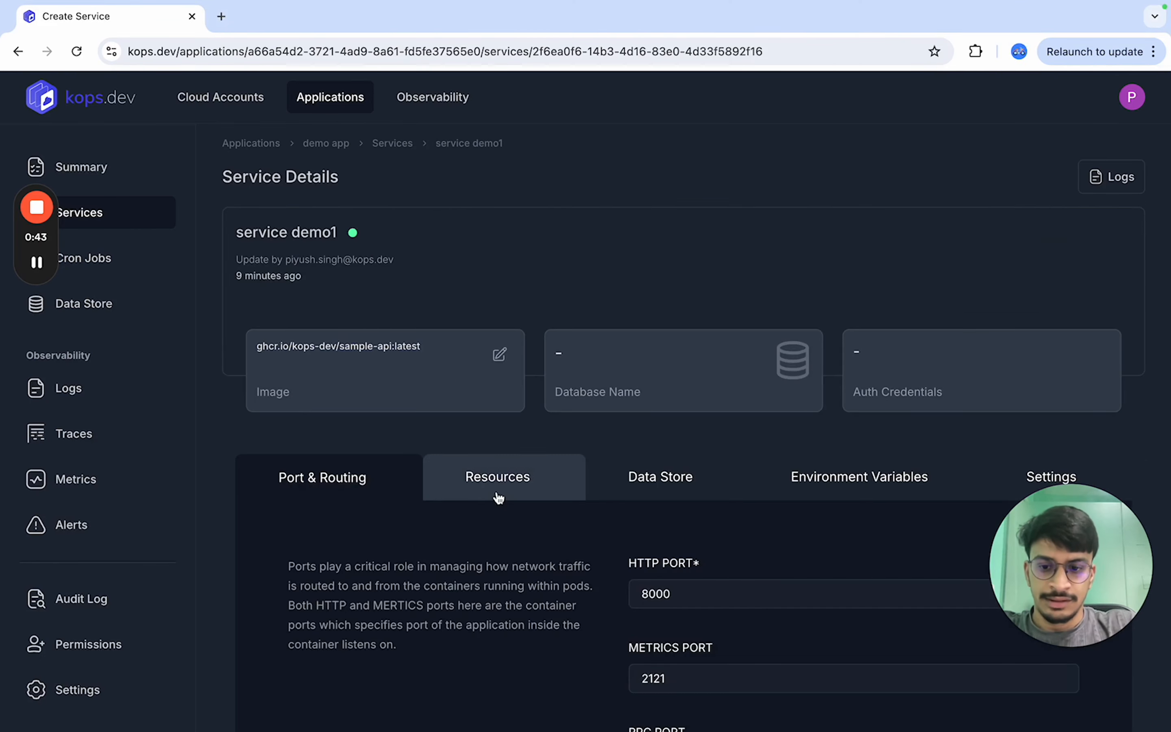
pyautogui.scroll(-2, 489, 484)
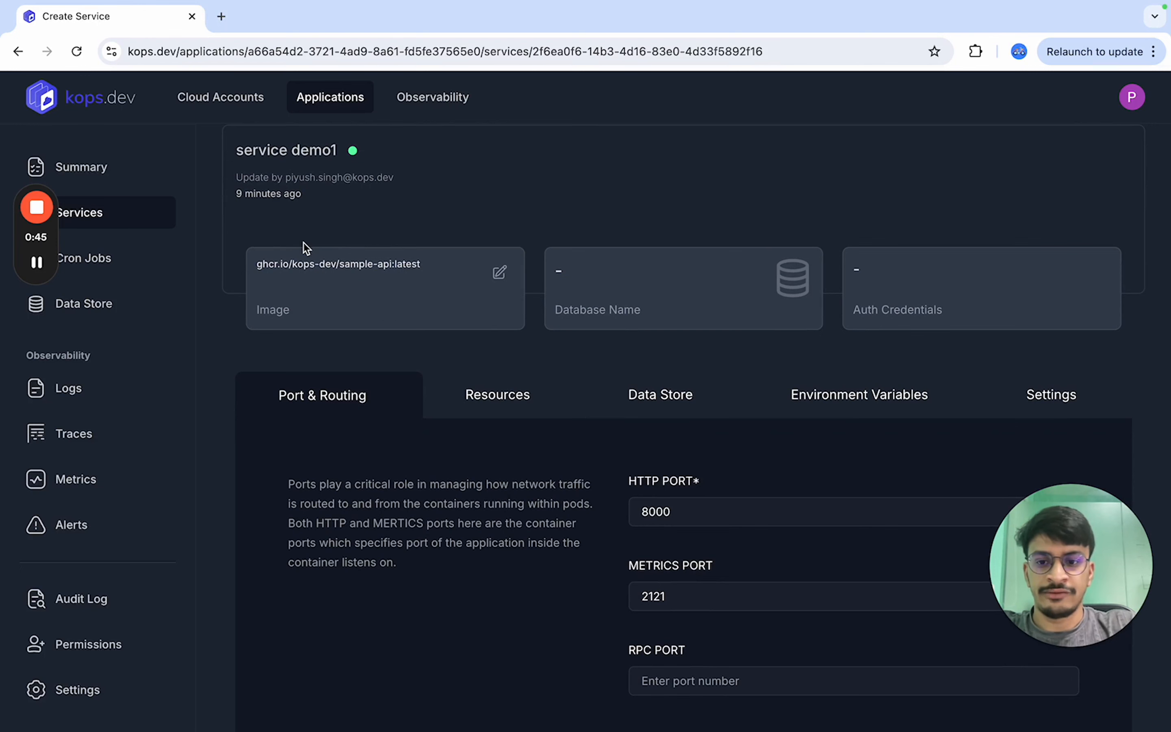
pyautogui.scroll(-3, 528, 401)
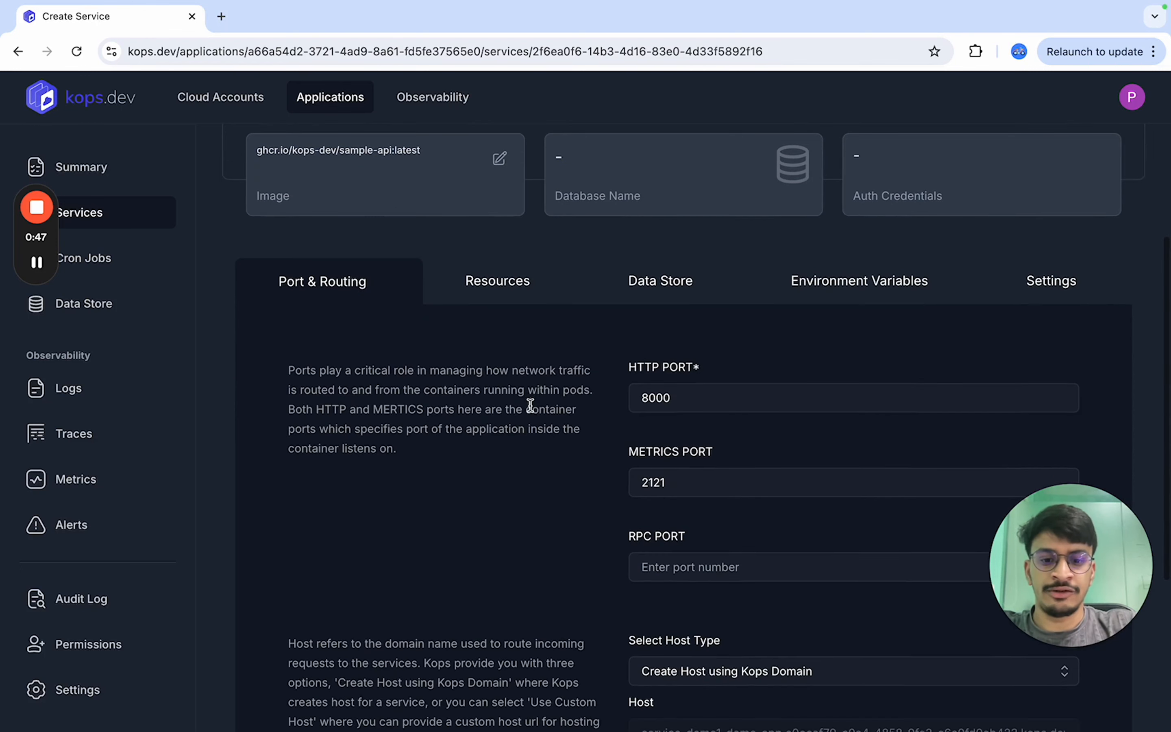
pyautogui.scroll(-4, 692, 379)
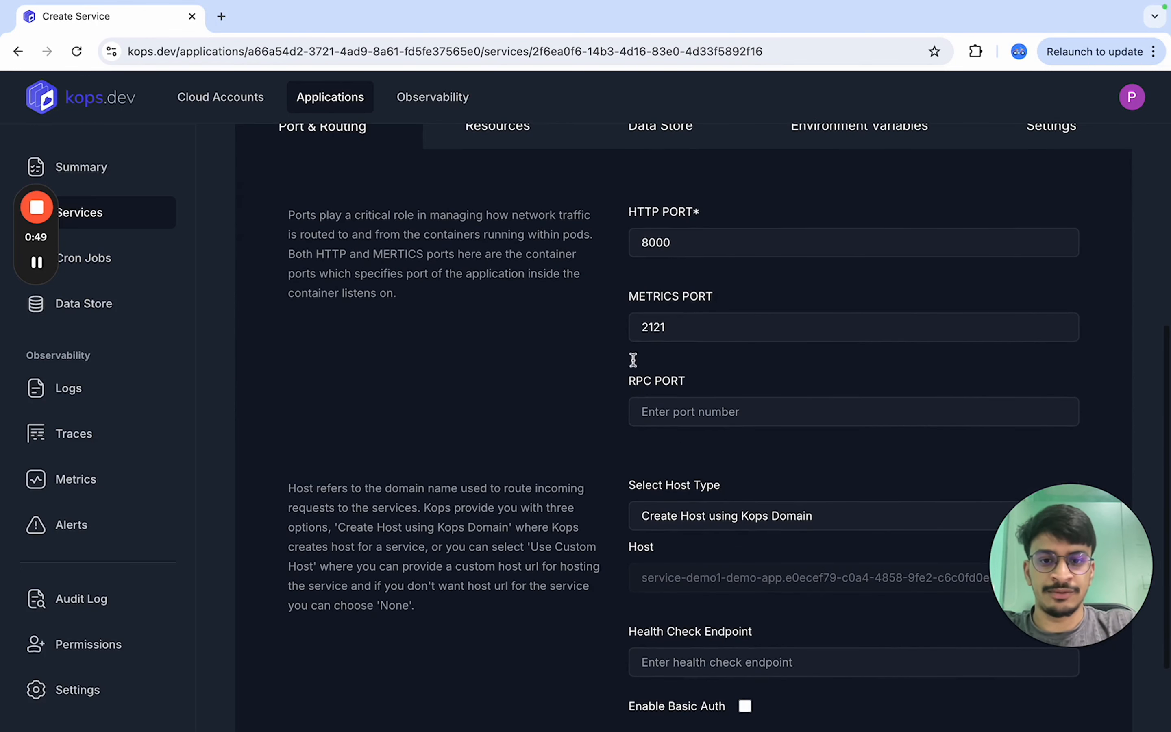
pyautogui.click(530, 127)
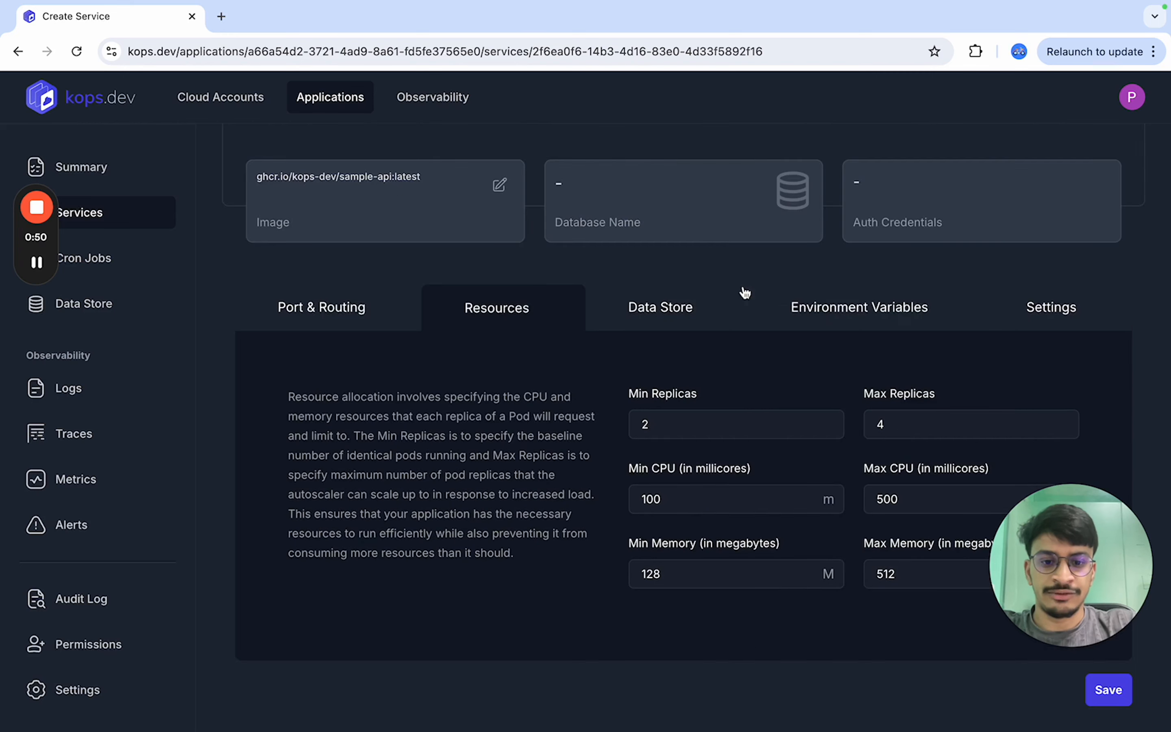
pyautogui.click(694, 312)
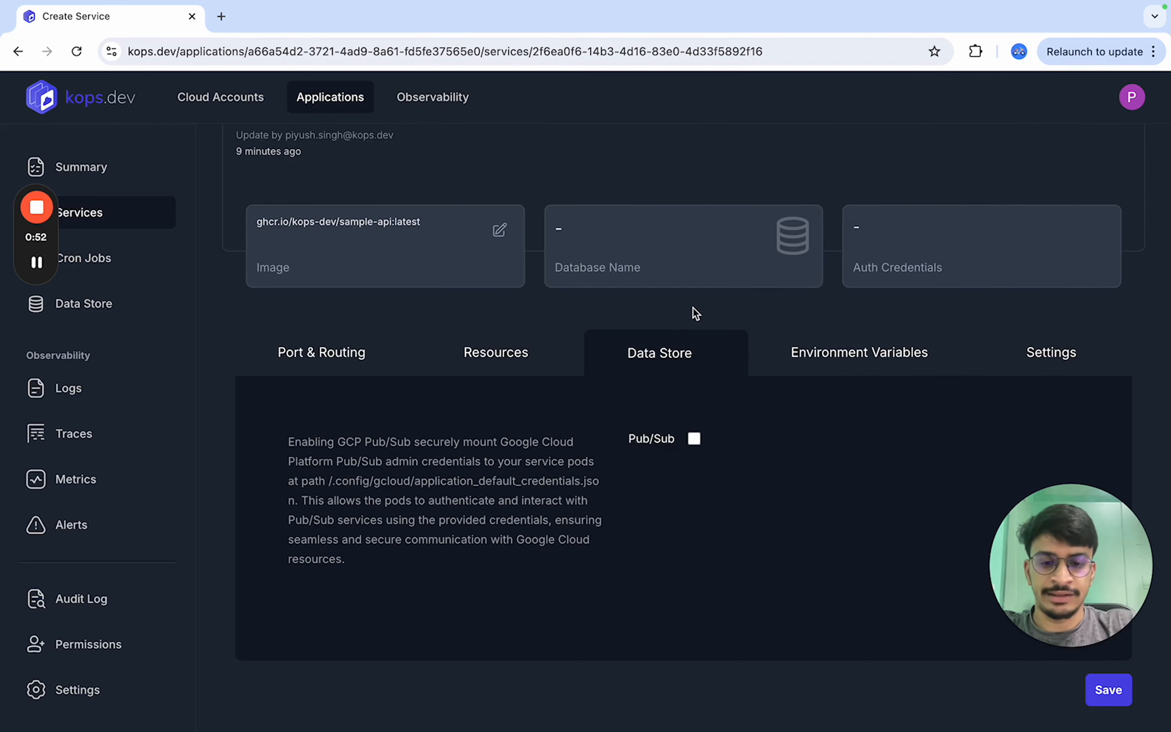
pyautogui.click(871, 351)
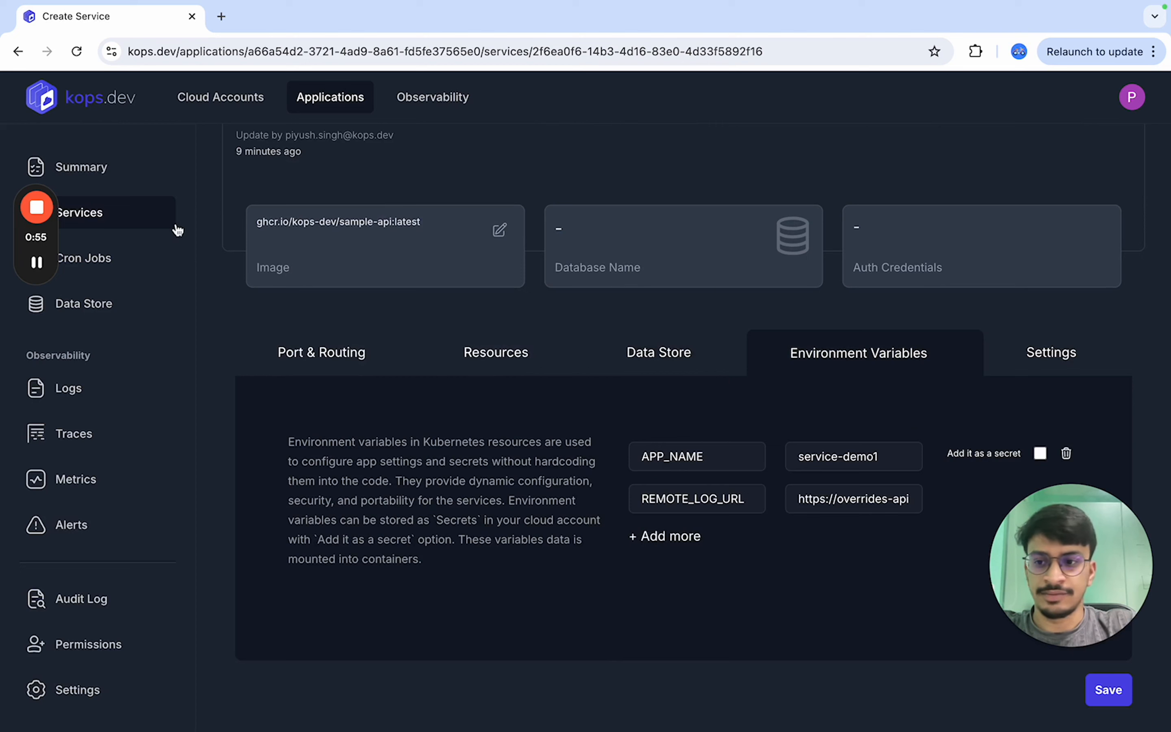
# - Review the sql app's cron1 job details and its data store graph
pyautogui.click(116, 271)
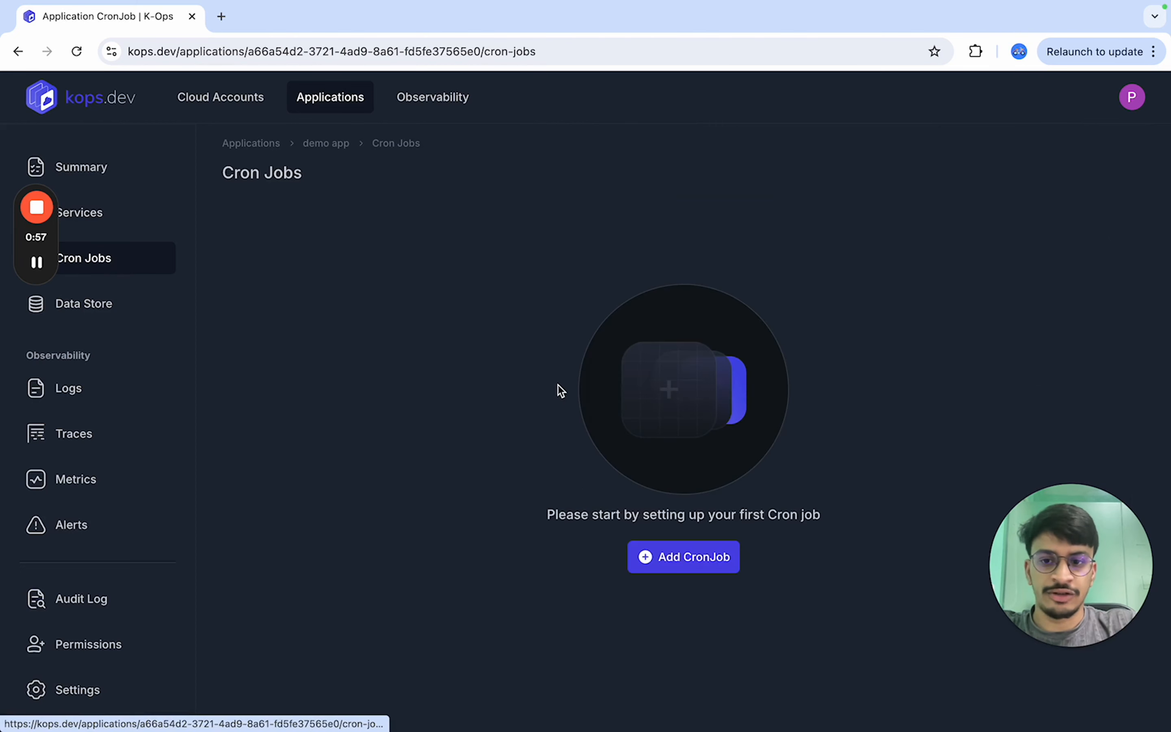
pyautogui.click(313, 95)
pyautogui.click(313, 335)
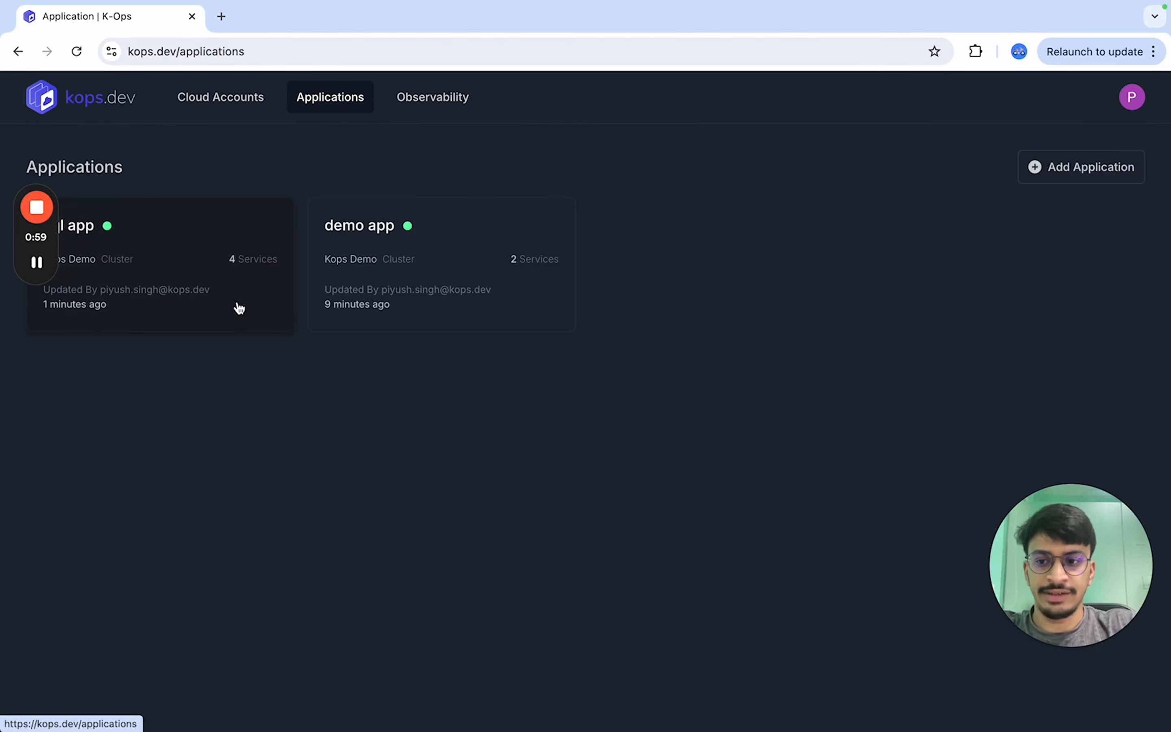
pyautogui.click(235, 306)
pyautogui.click(97, 257)
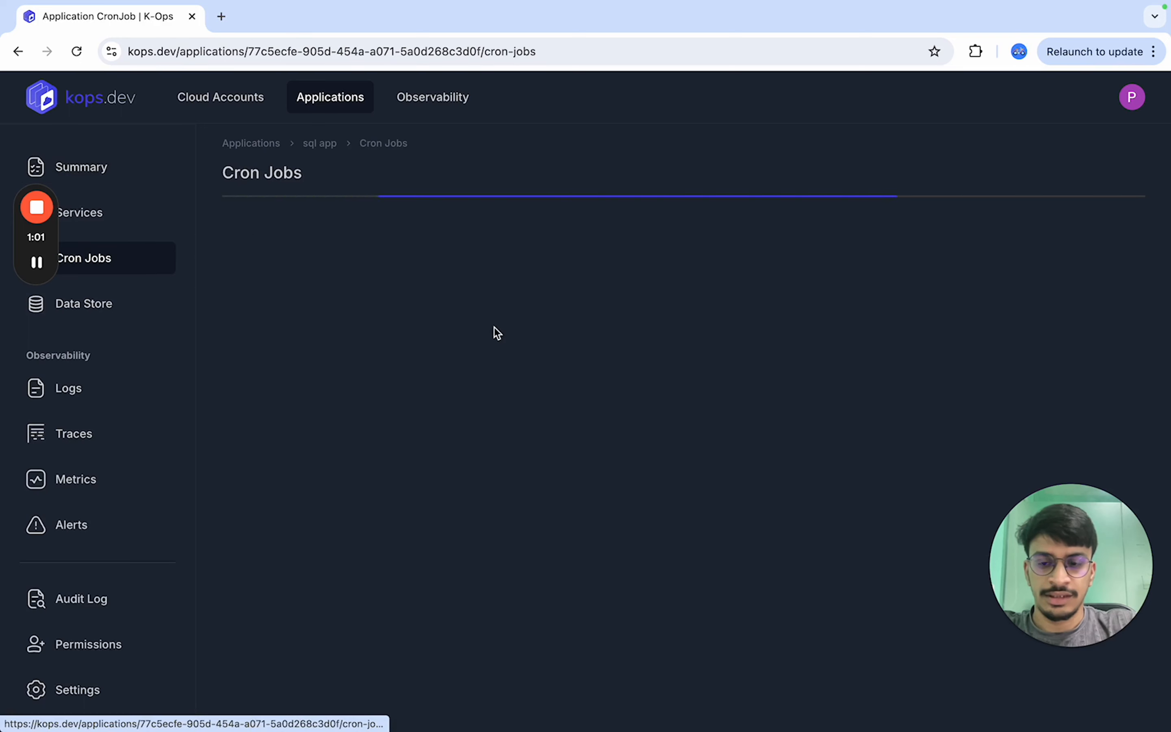
pyautogui.click(450, 307)
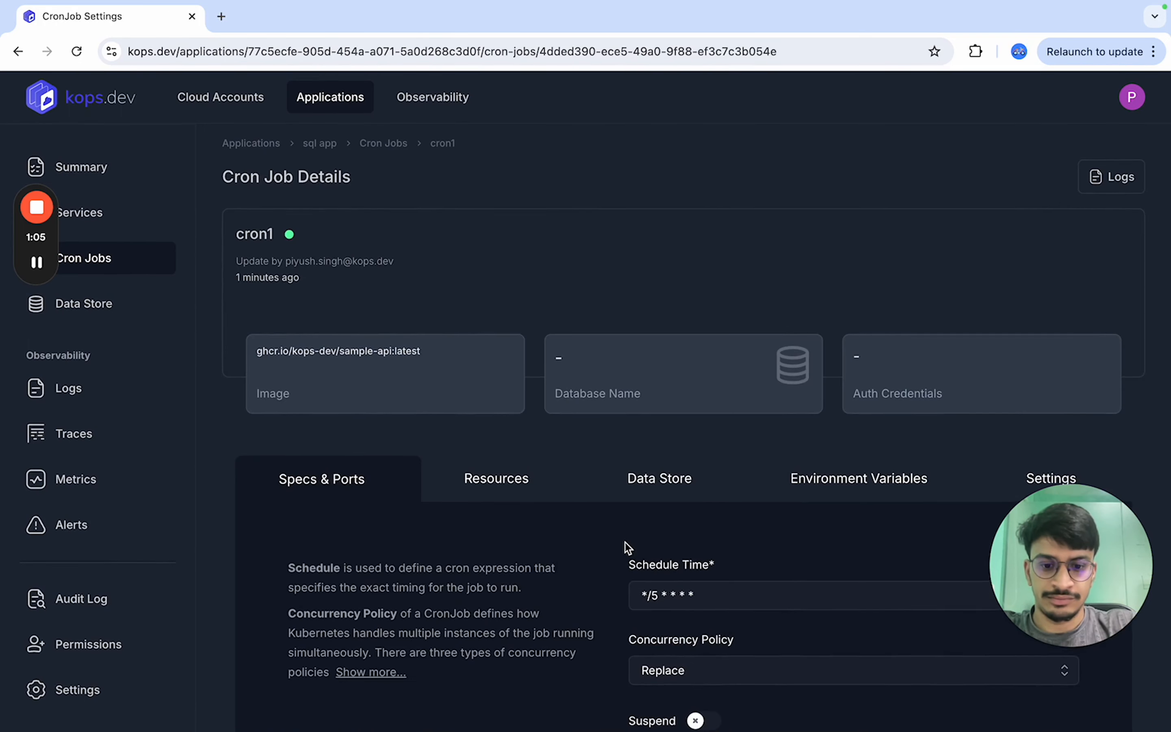
pyautogui.scroll(-4, 624, 541)
pyautogui.scroll(-3, 695, 490)
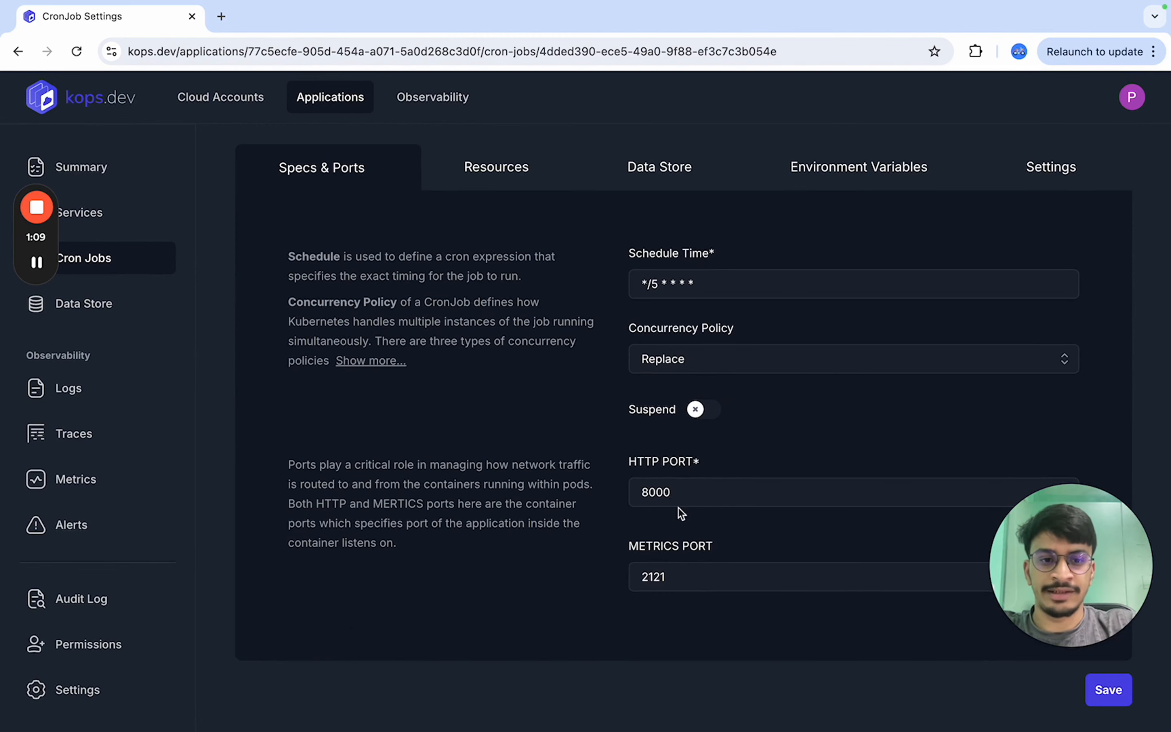
pyautogui.click(86, 299)
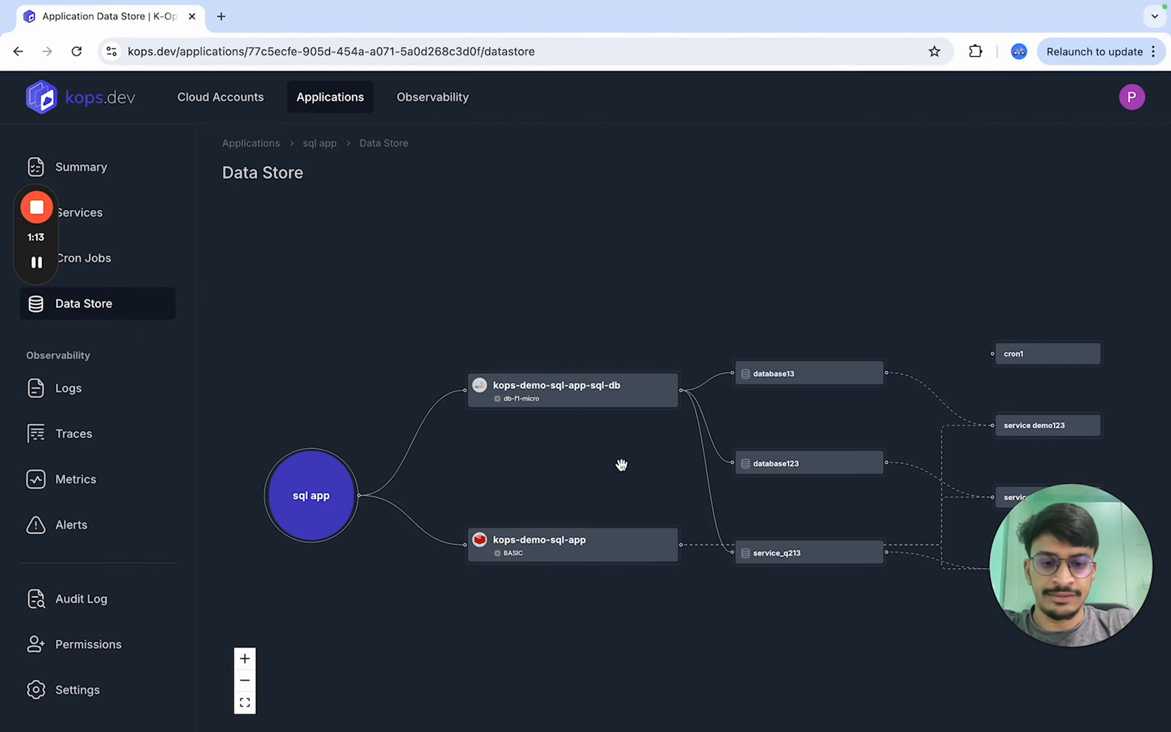
pyautogui.moveTo(619, 465); pyautogui.dragTo(609, 316)
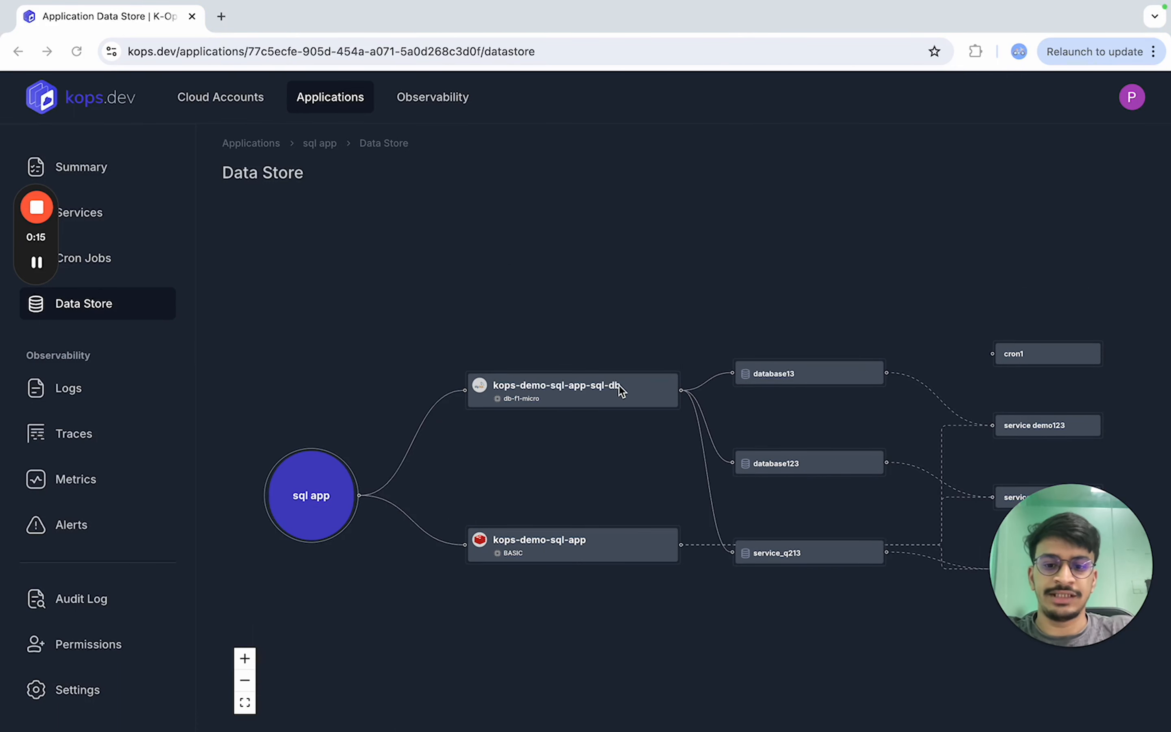
# - Open the Kops Demo cloud account's infrastructure overview and review its clusters, Cloud SQL and Redis resources
pyautogui.click(253, 104)
pyautogui.click(217, 278)
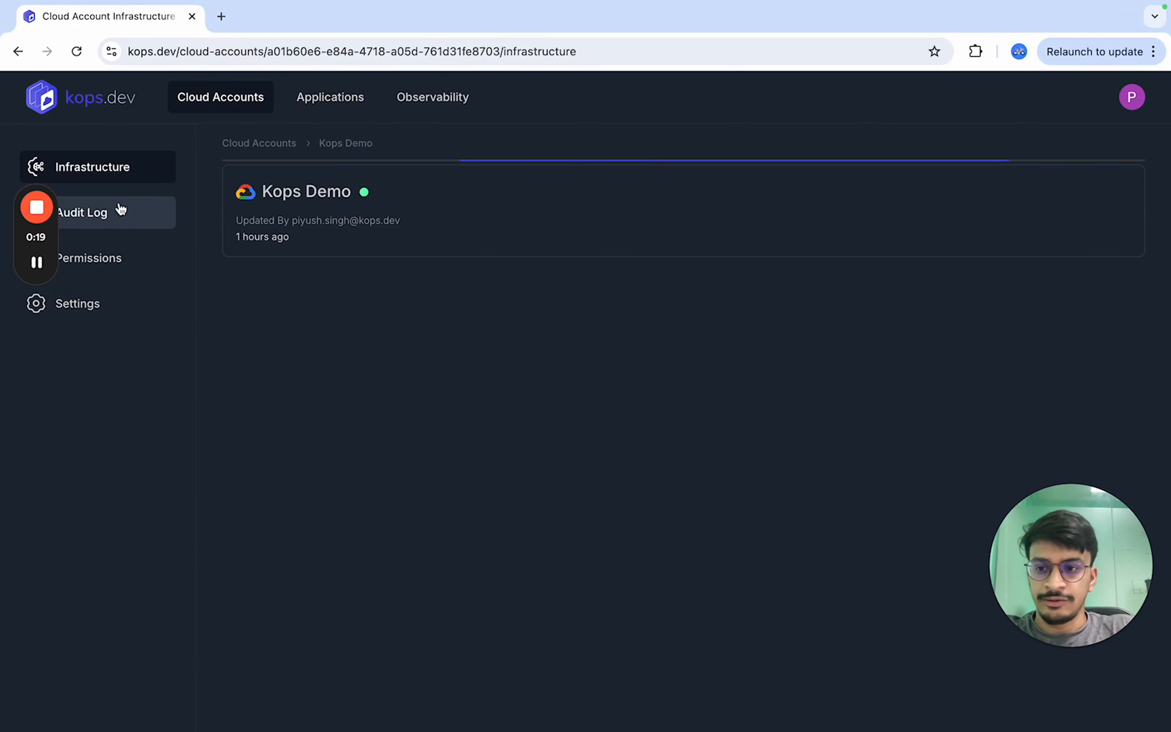
pyautogui.scroll(-4, 420, 508)
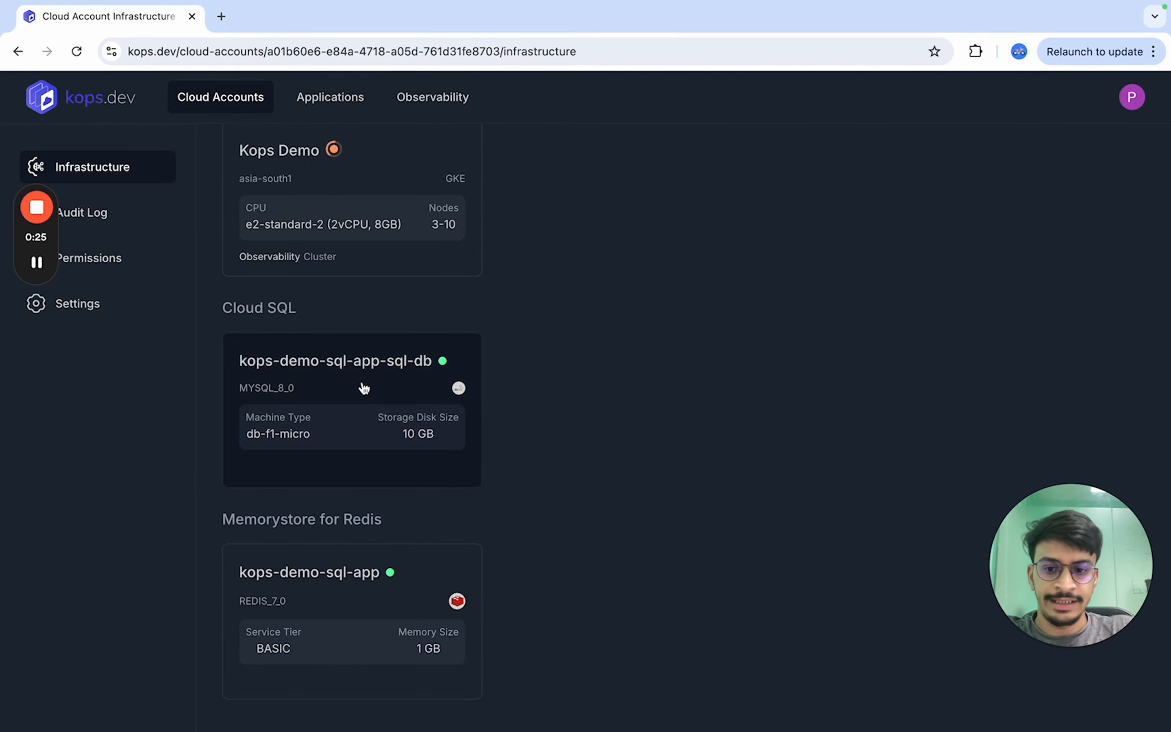
pyautogui.click(364, 387)
pyautogui.scroll(-3, 697, 483)
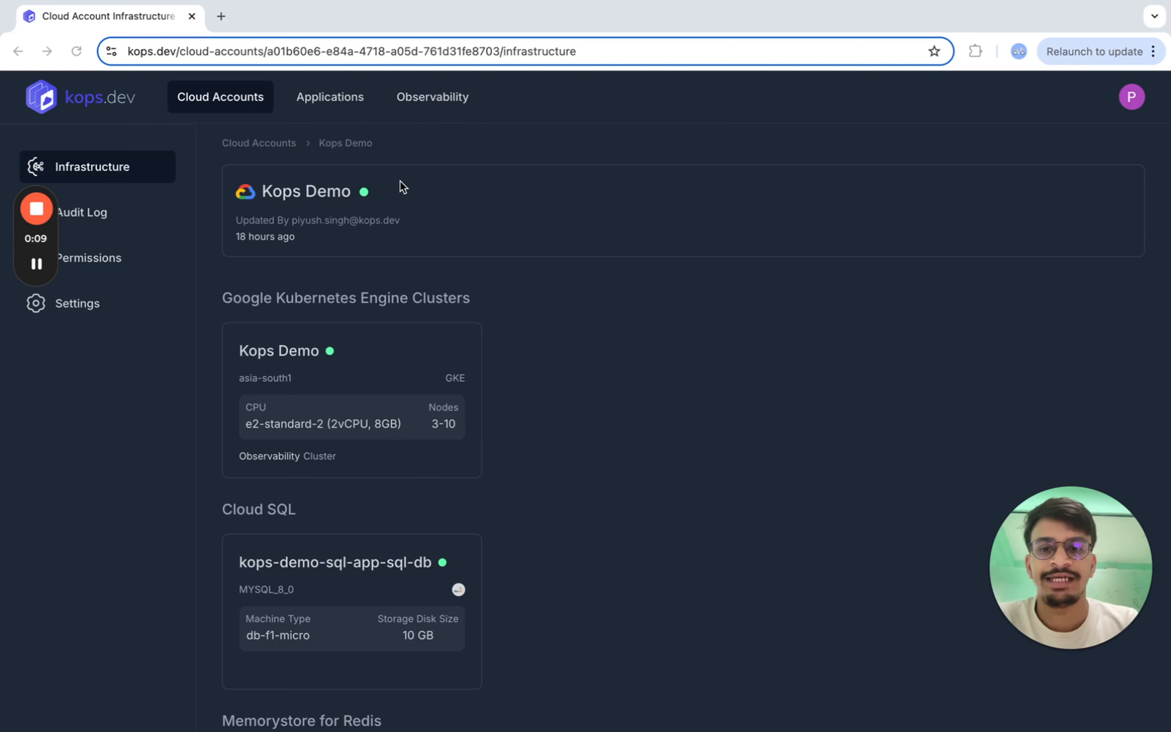
# - Review the sql app's metrics charts and its alerts for the demo service
pyautogui.click(321, 109)
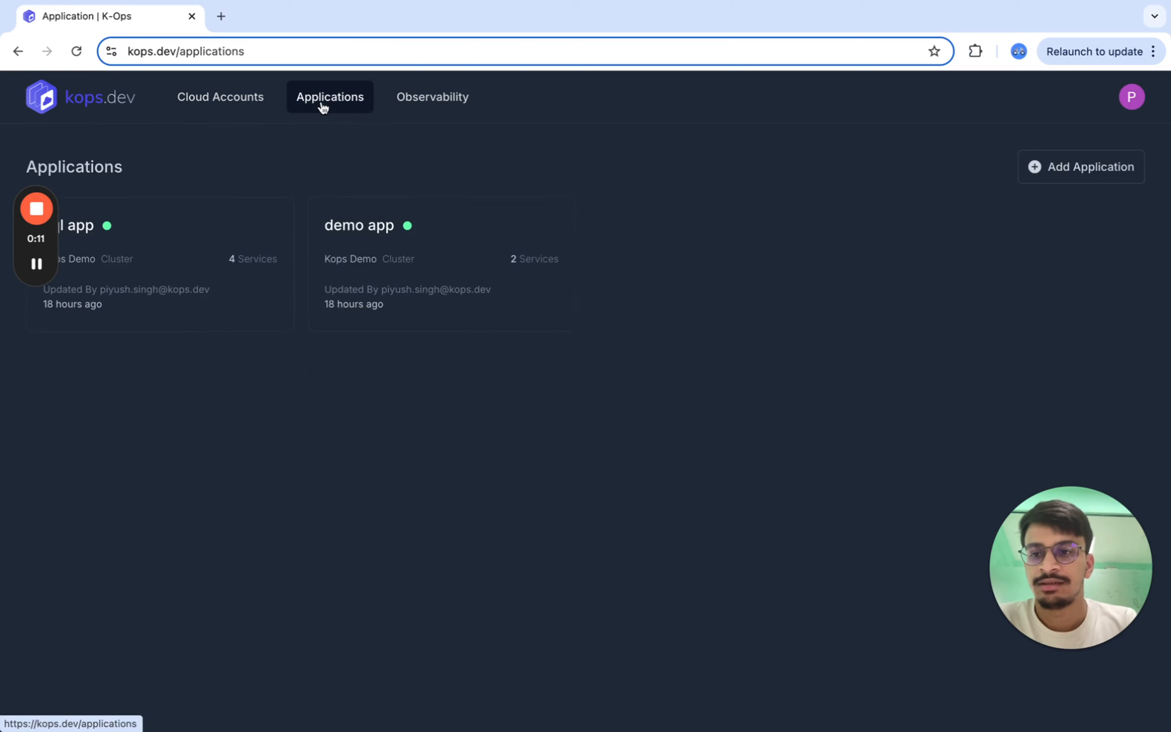
pyautogui.click(154, 228)
pyautogui.click(111, 387)
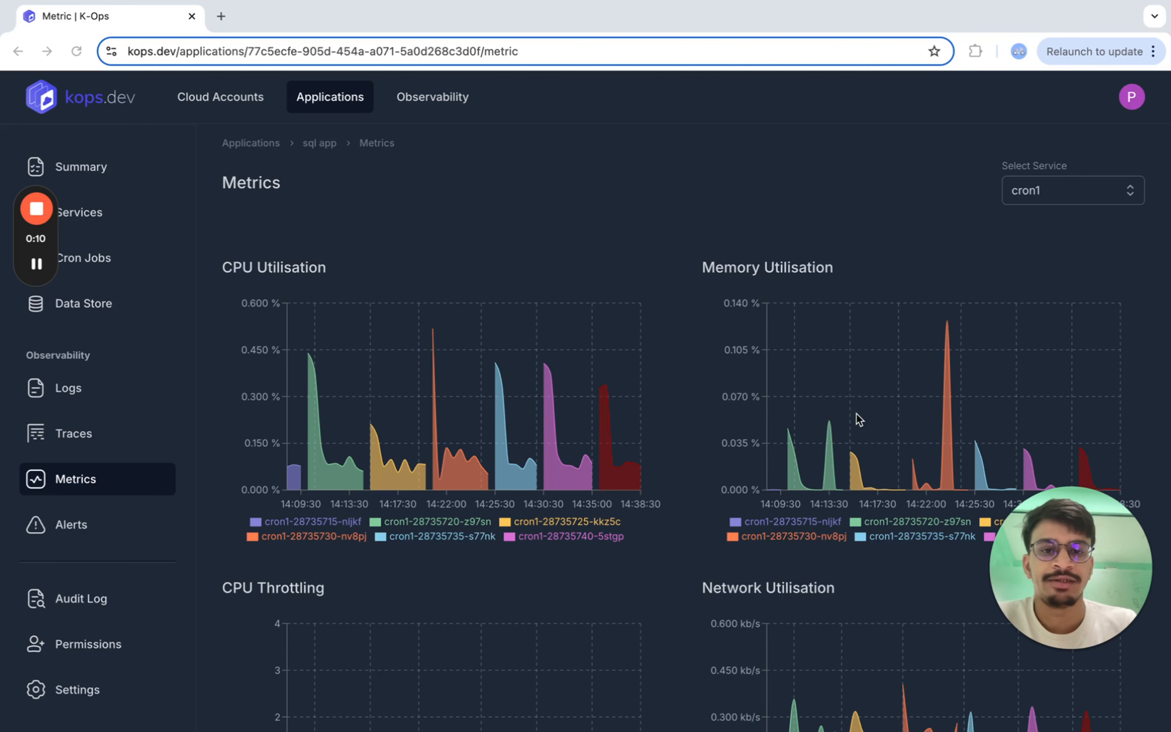
pyautogui.scroll(-5, 612, 491)
pyautogui.scroll(-4, 612, 492)
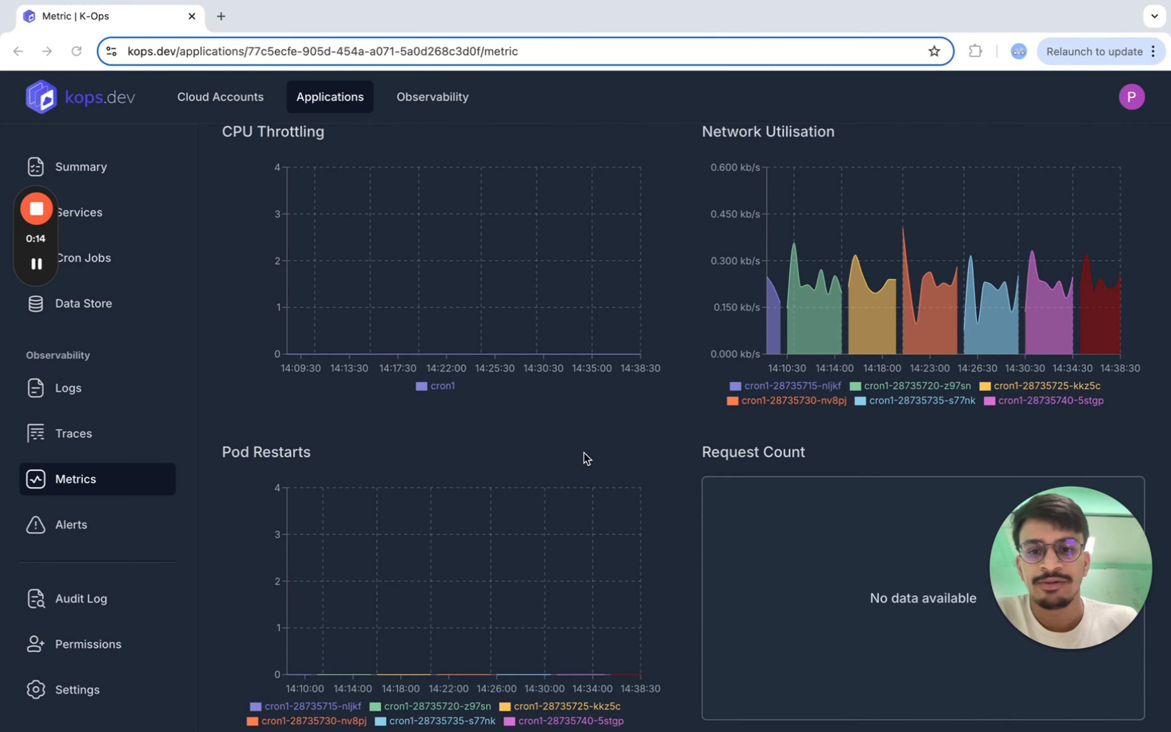
pyautogui.scroll(3, 583, 458)
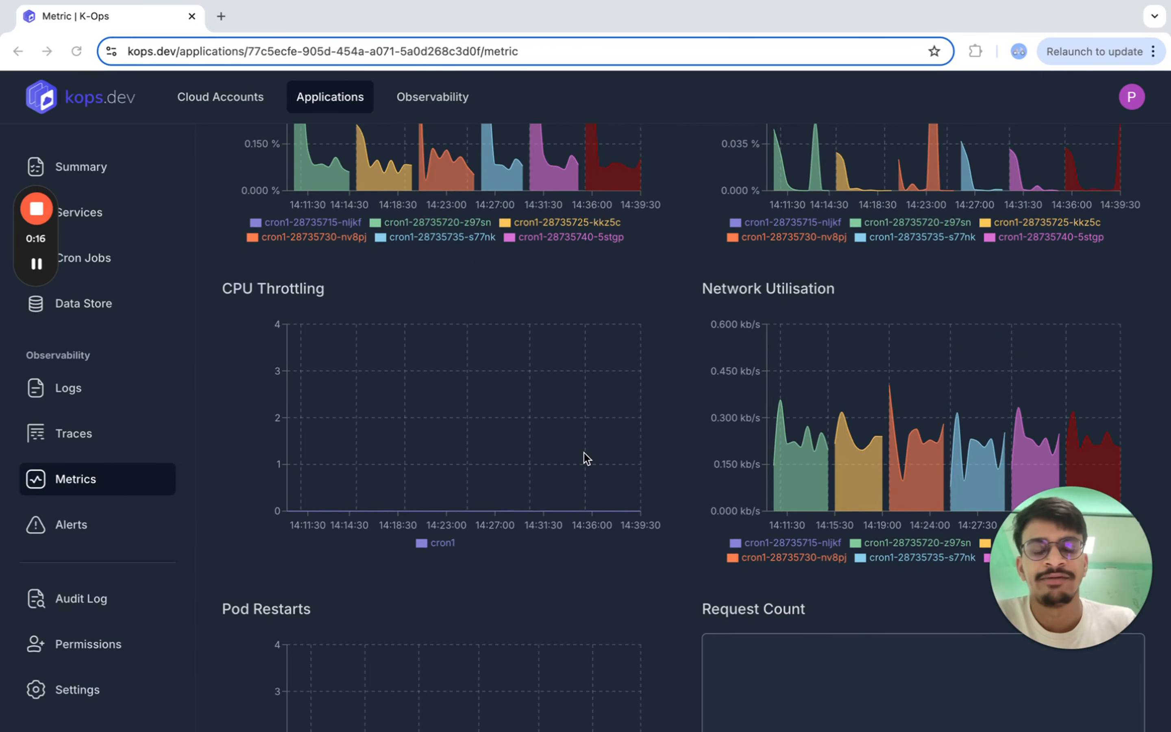
pyautogui.scroll(2, 587, 458)
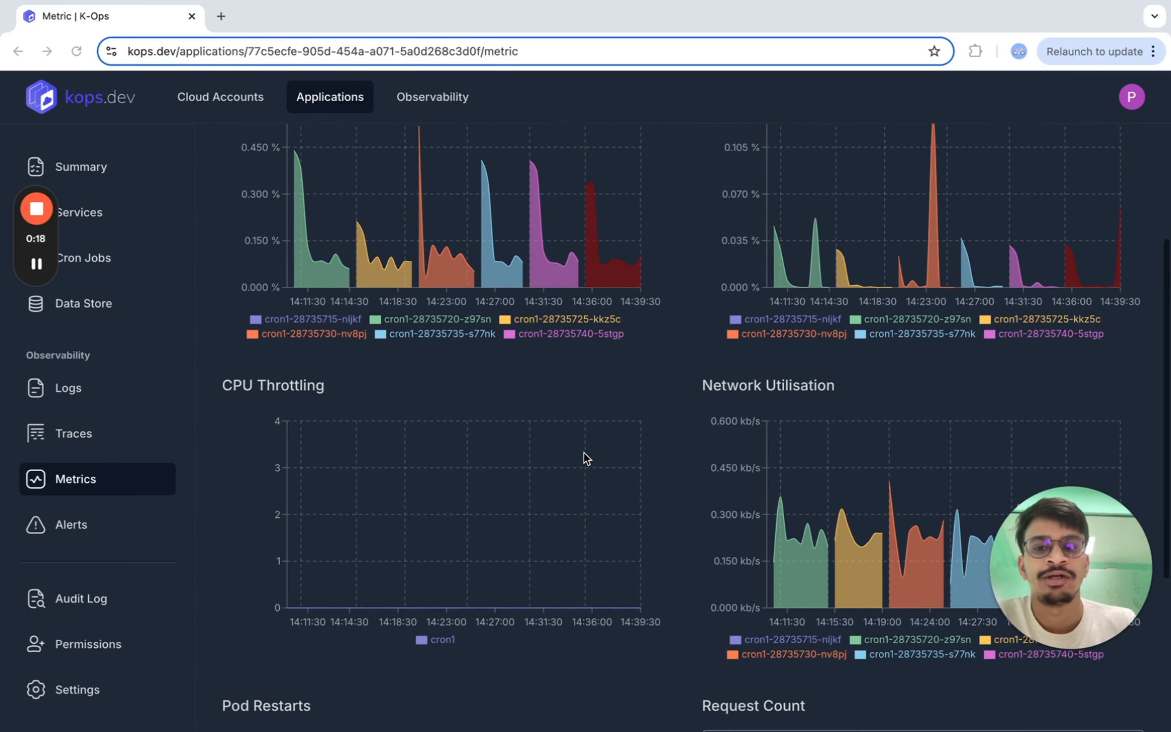
pyautogui.scroll(2, 557, 420)
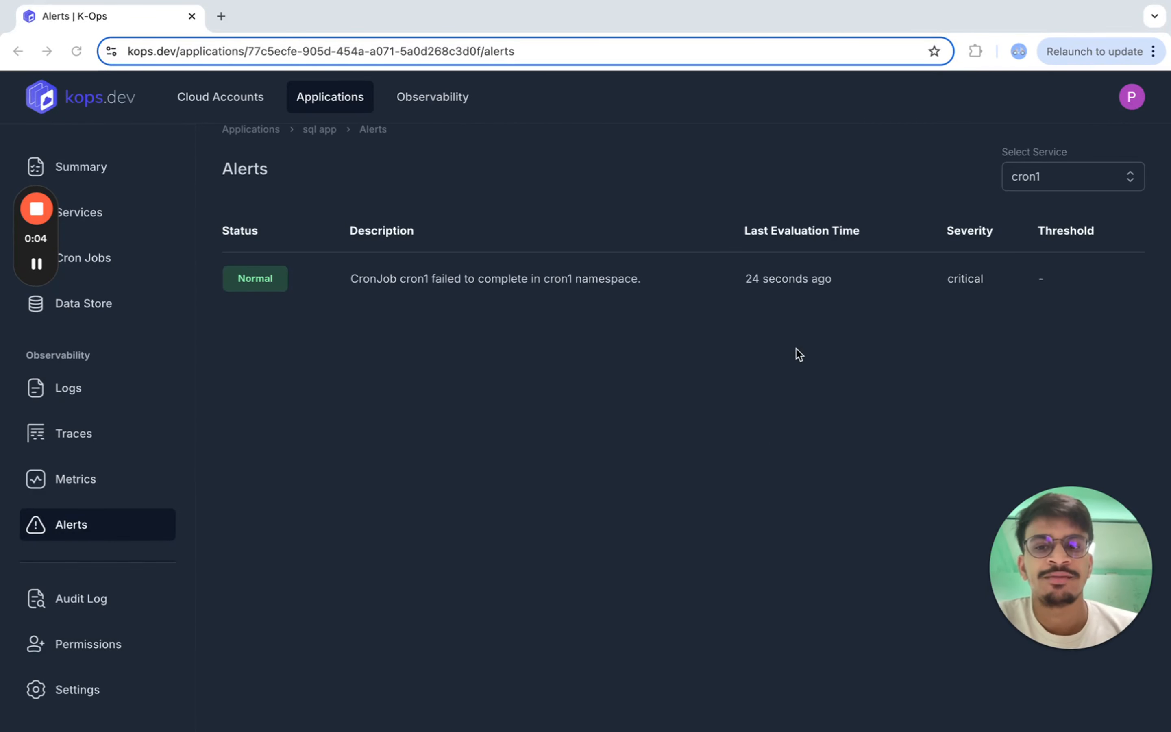
pyautogui.click(1080, 174)
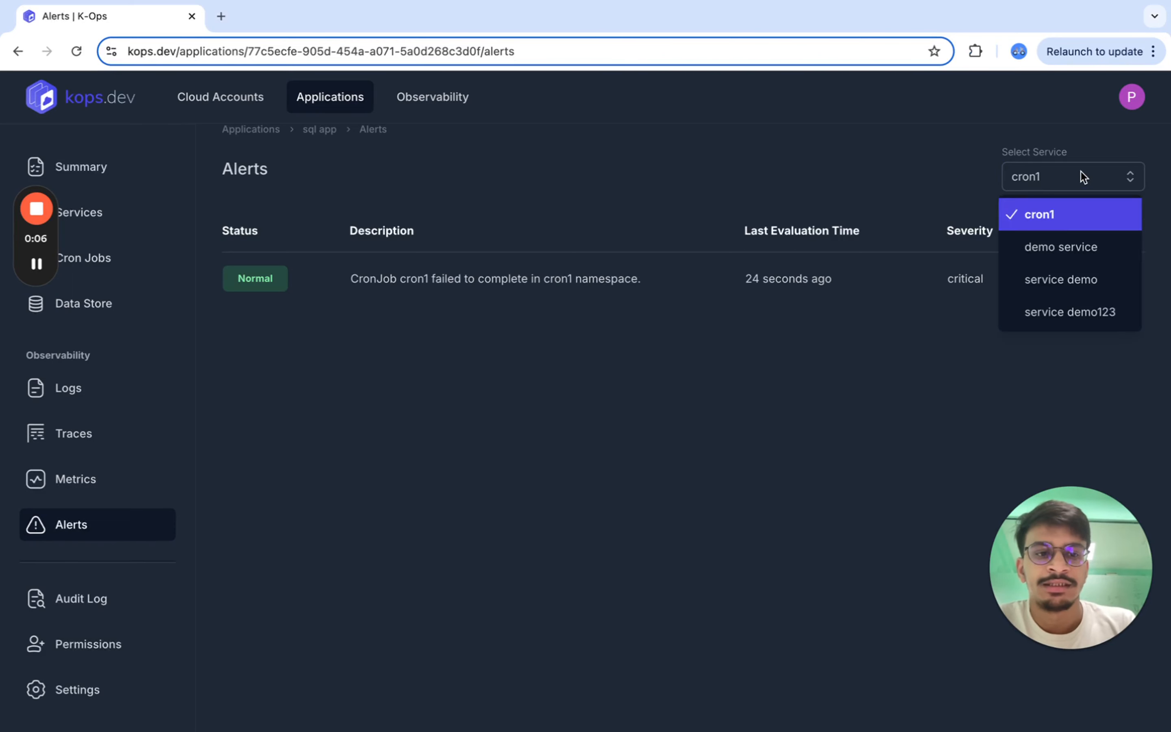
pyautogui.click(1065, 244)
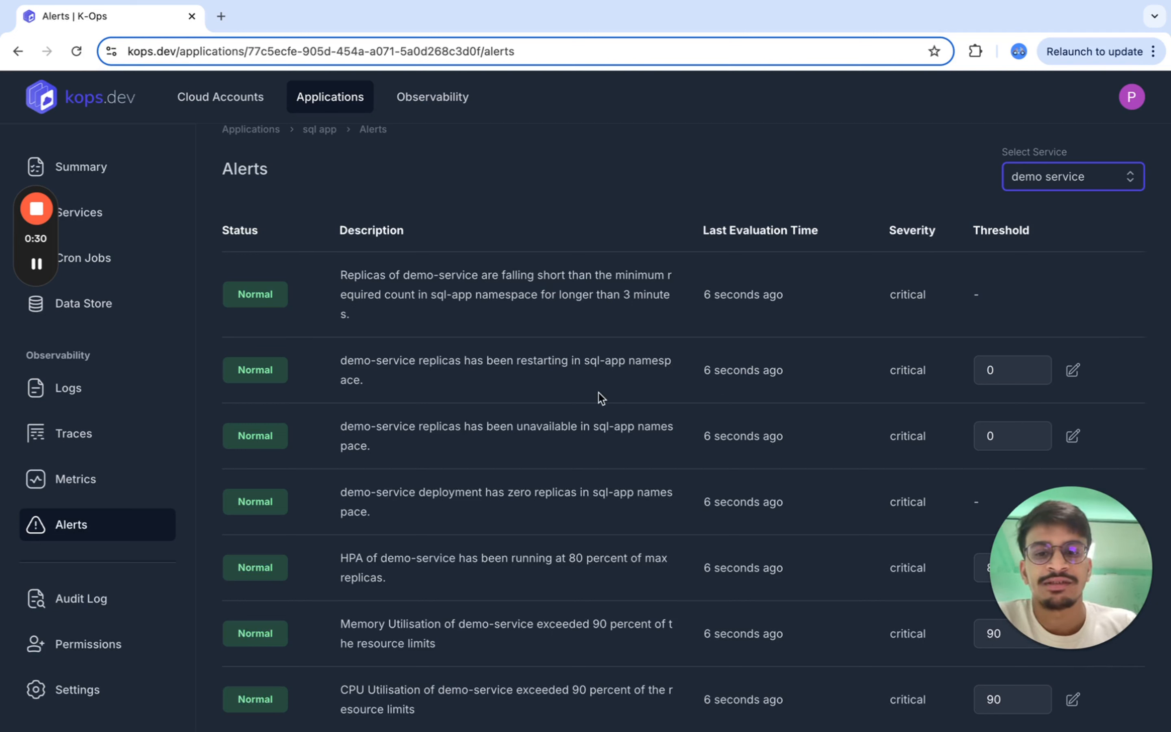
# - Create a self-hosted observability cluster for the Kops Demo cloud account, choosing to use an existing cluster
pyautogui.click(466, 318)
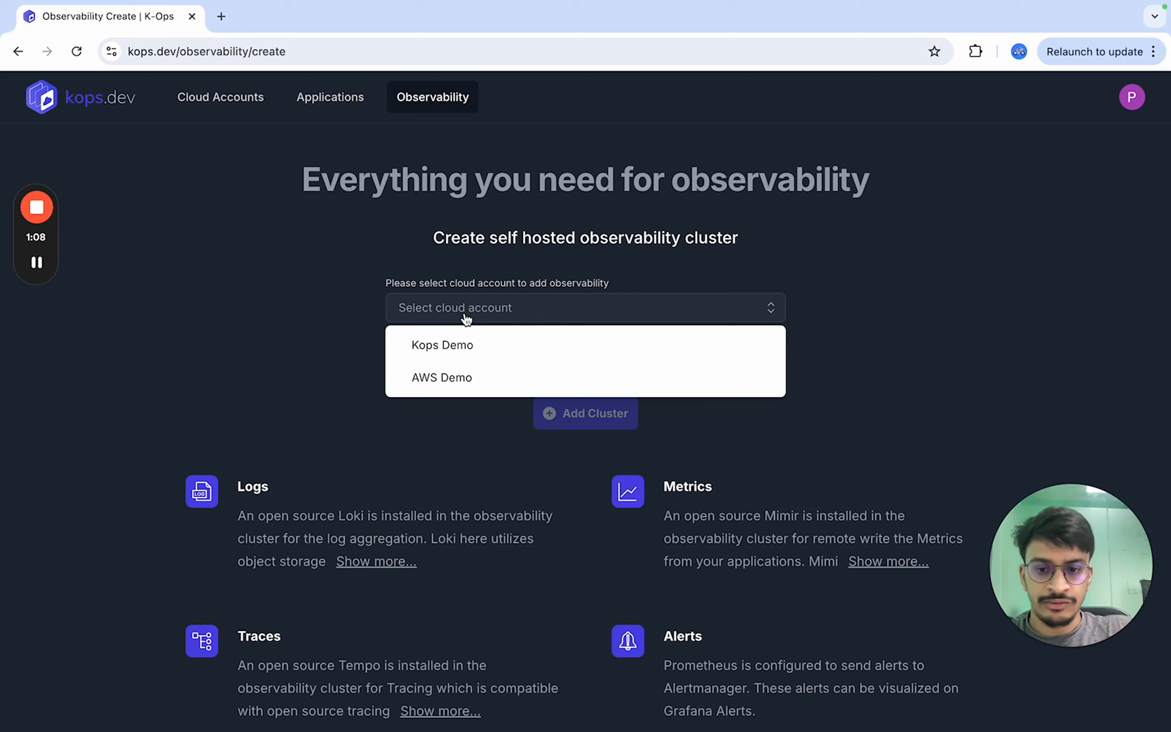
pyautogui.click(285, 291)
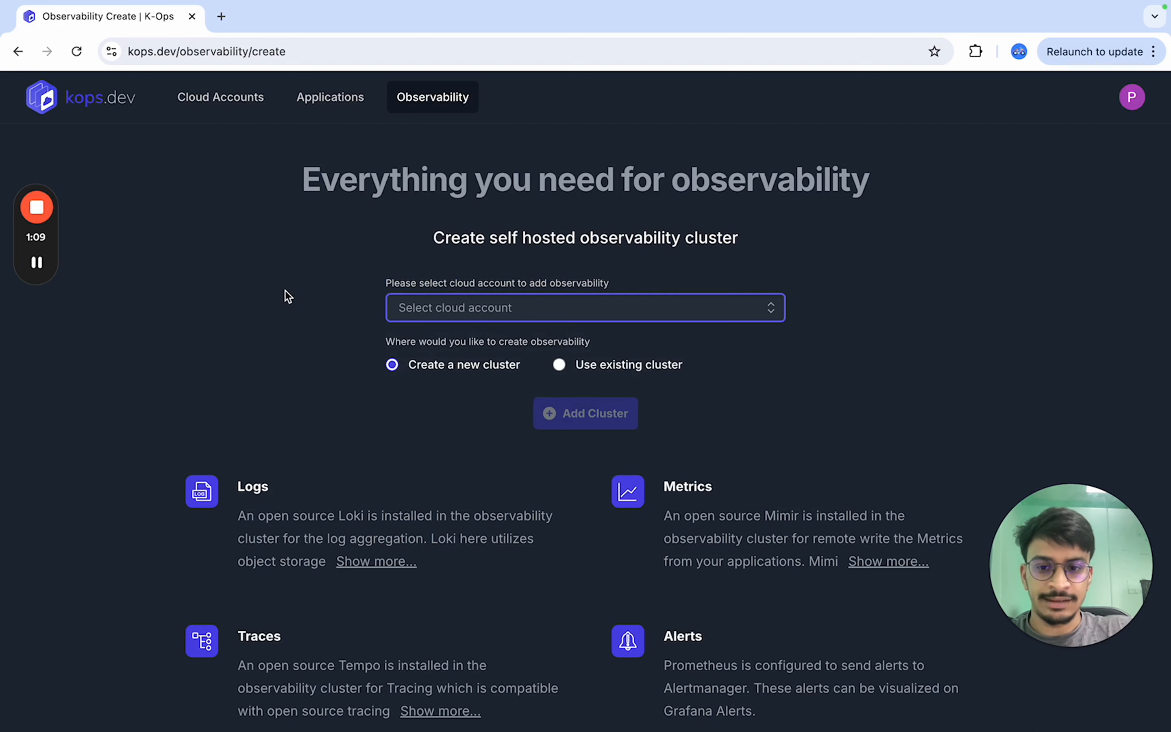
pyautogui.click(414, 310)
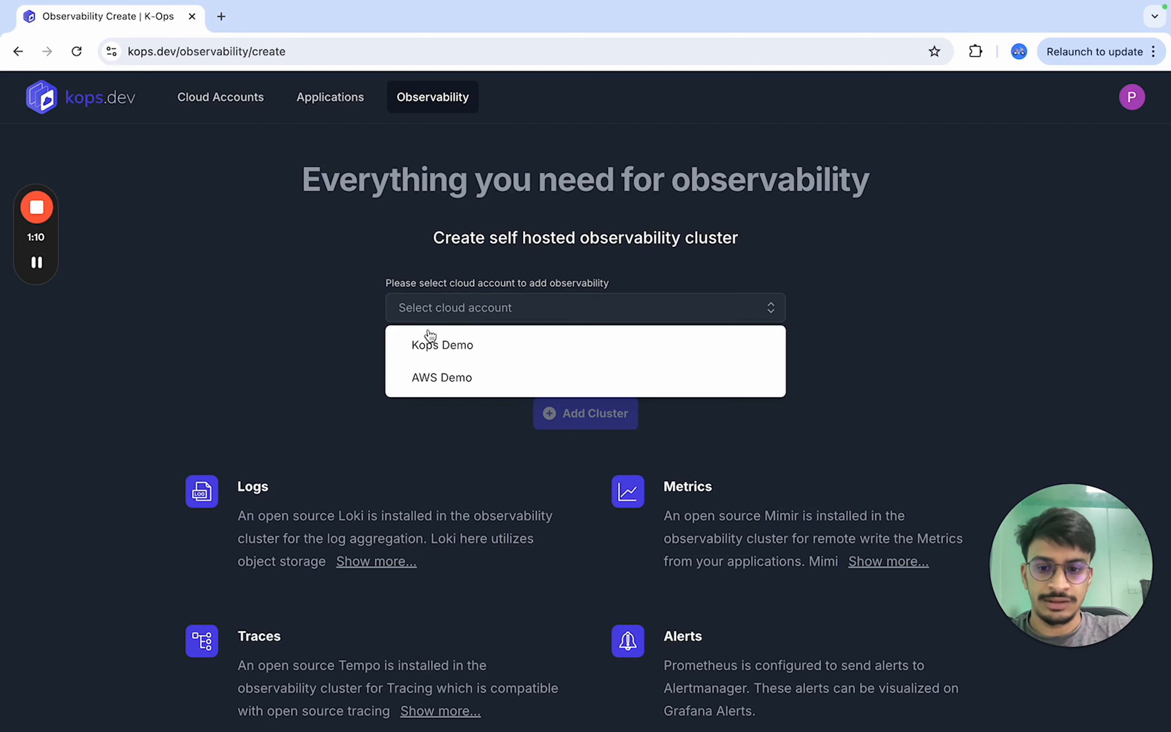
pyautogui.click(458, 356)
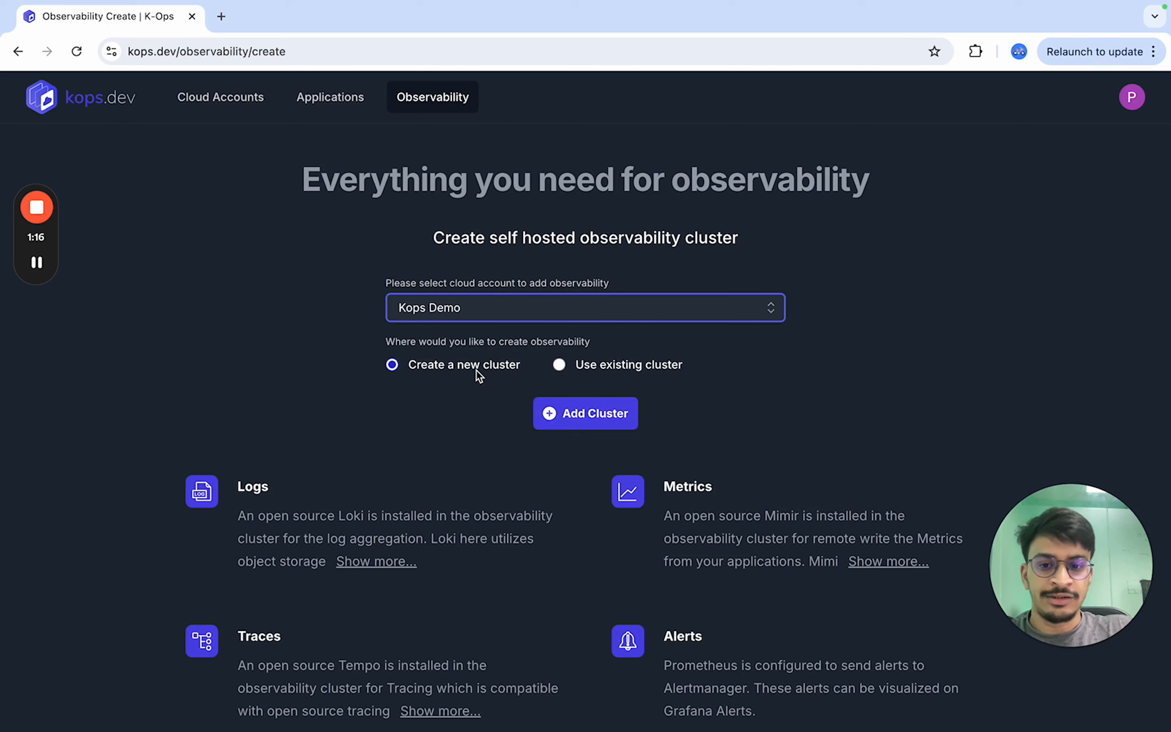
pyautogui.click(595, 366)
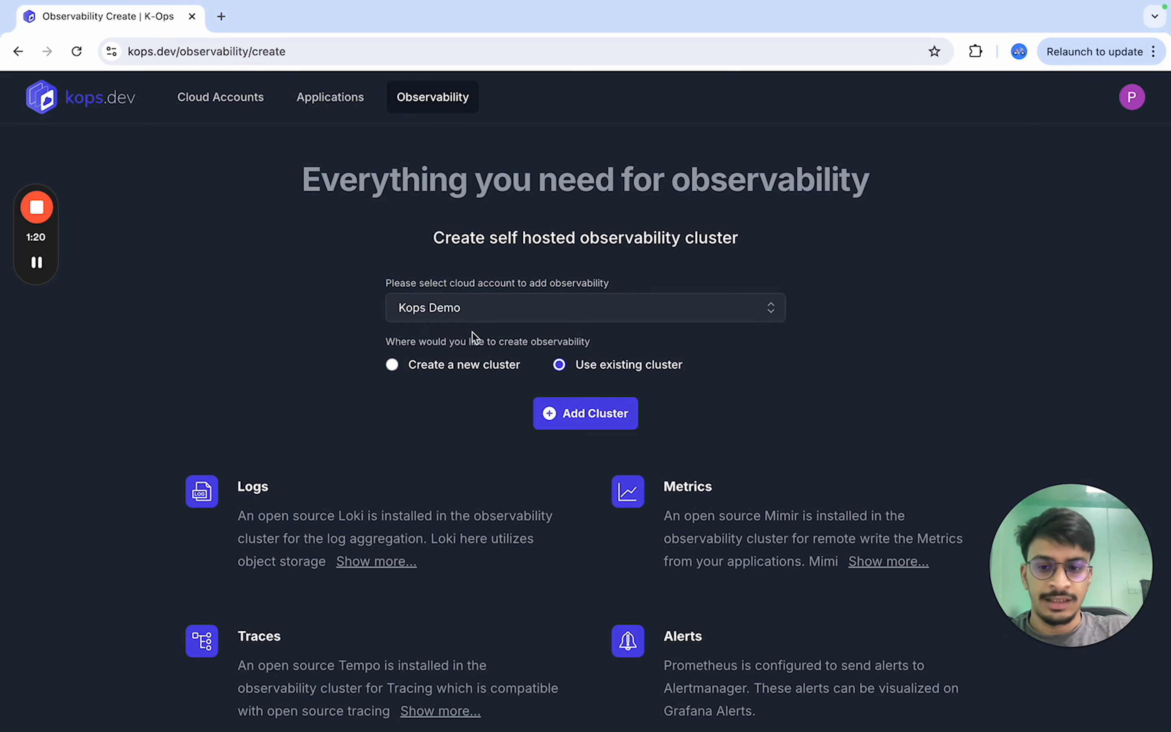
pyautogui.click(590, 422)
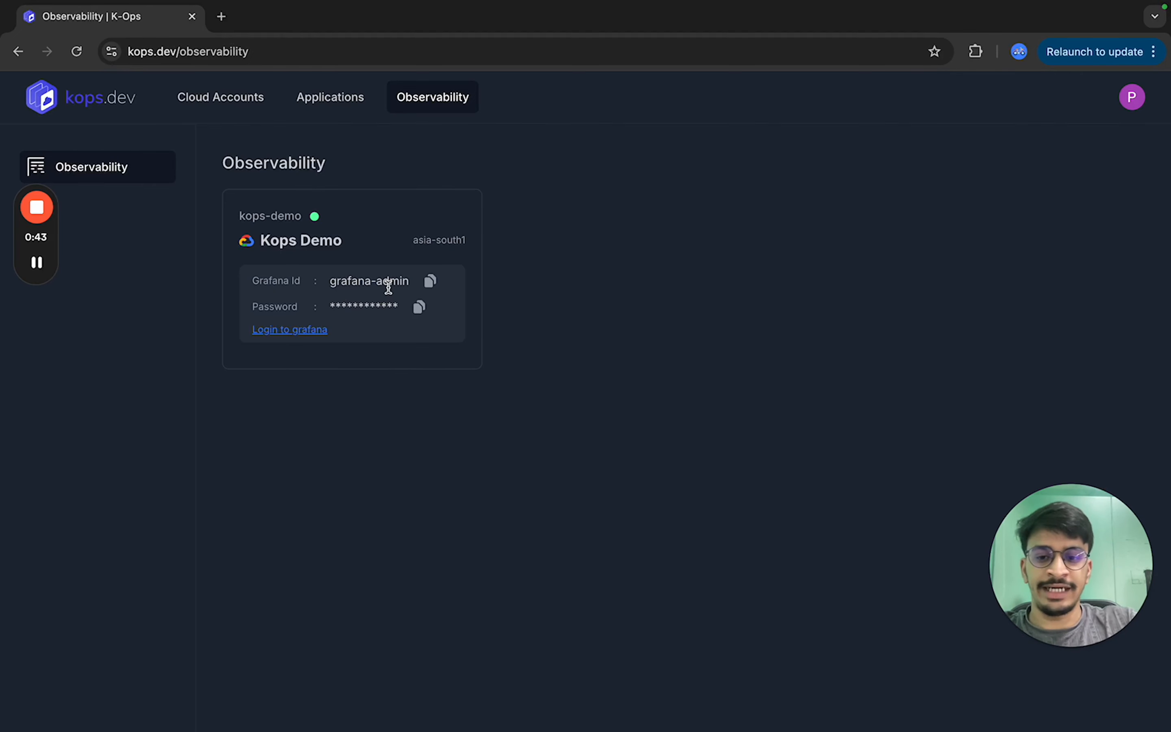
# - Log in to Grafana for the kops-demo observability cluster and browse its navigation menu
pyautogui.click(304, 330)
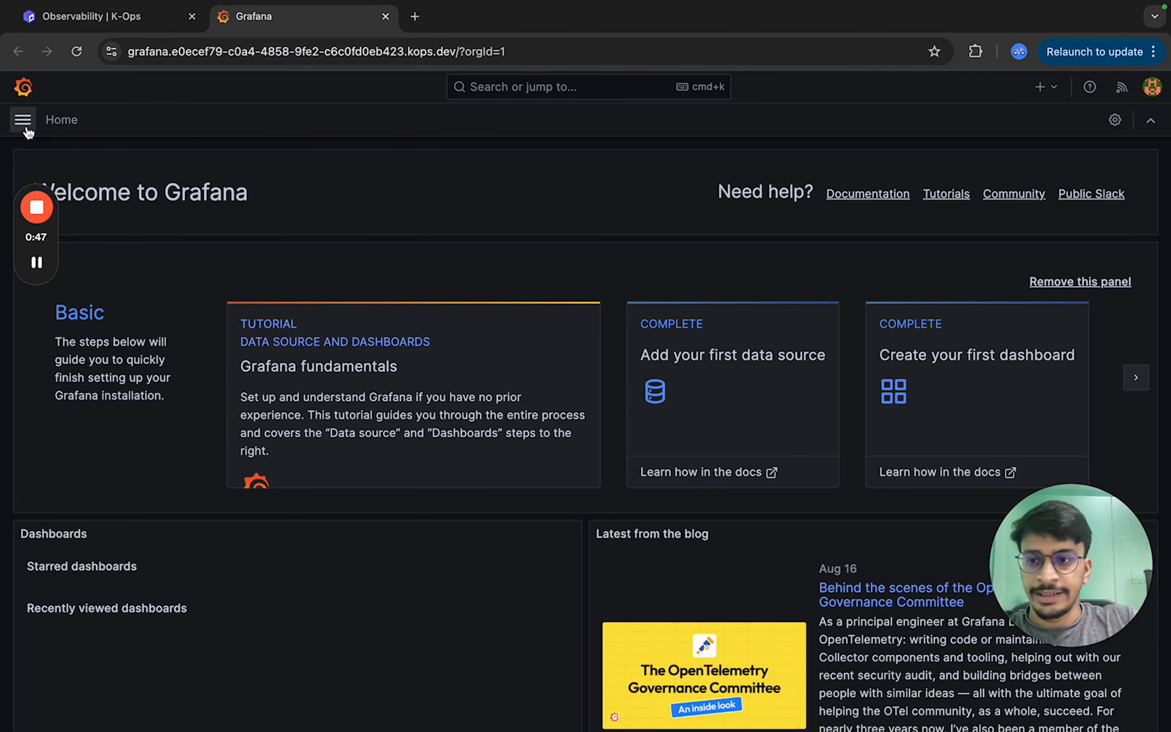
pyautogui.click(23, 120)
pyautogui.click(106, 418)
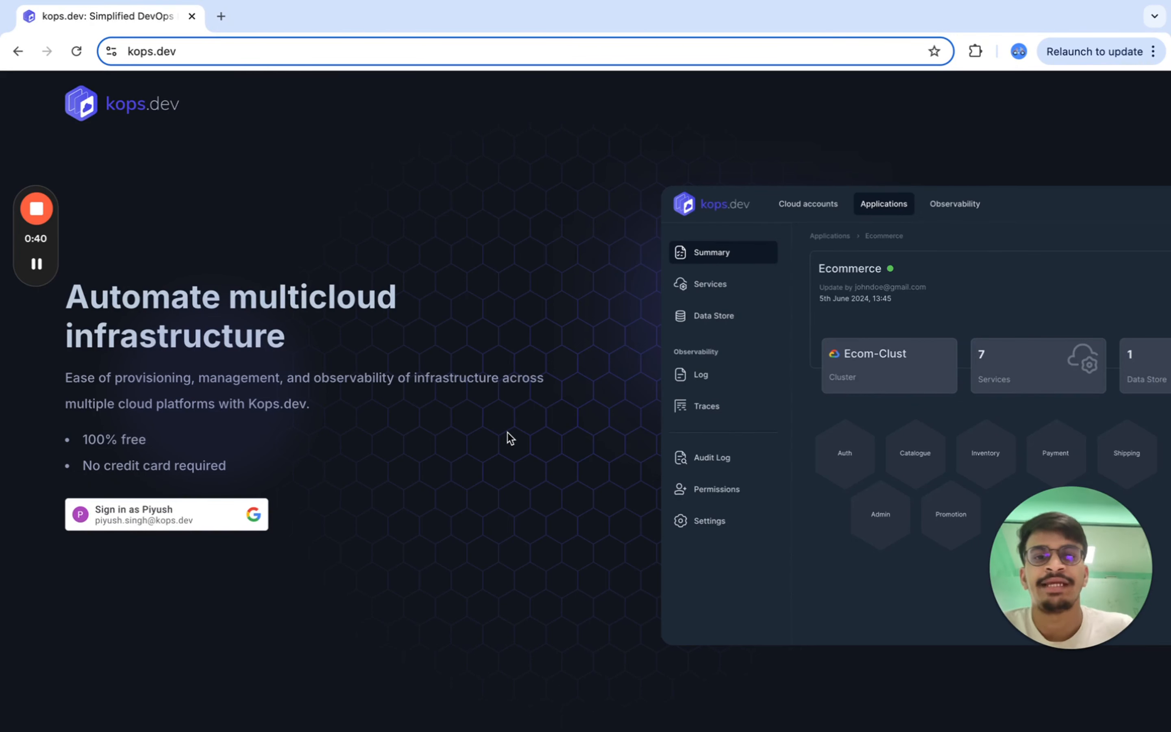
# - Scroll through the kops.dev landing page's features and onboarding support section, selecting the contact details text
pyautogui.scroll(-5, 507, 433)
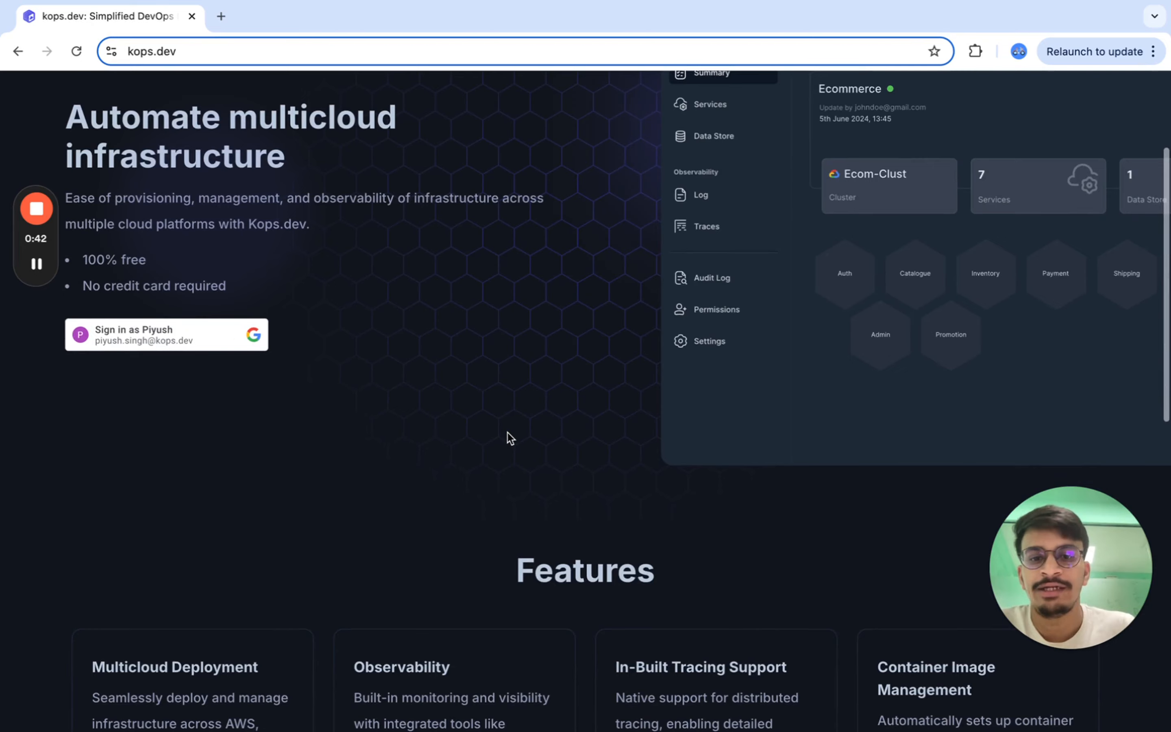
pyautogui.scroll(-4, 507, 432)
pyautogui.scroll(-6, 501, 507)
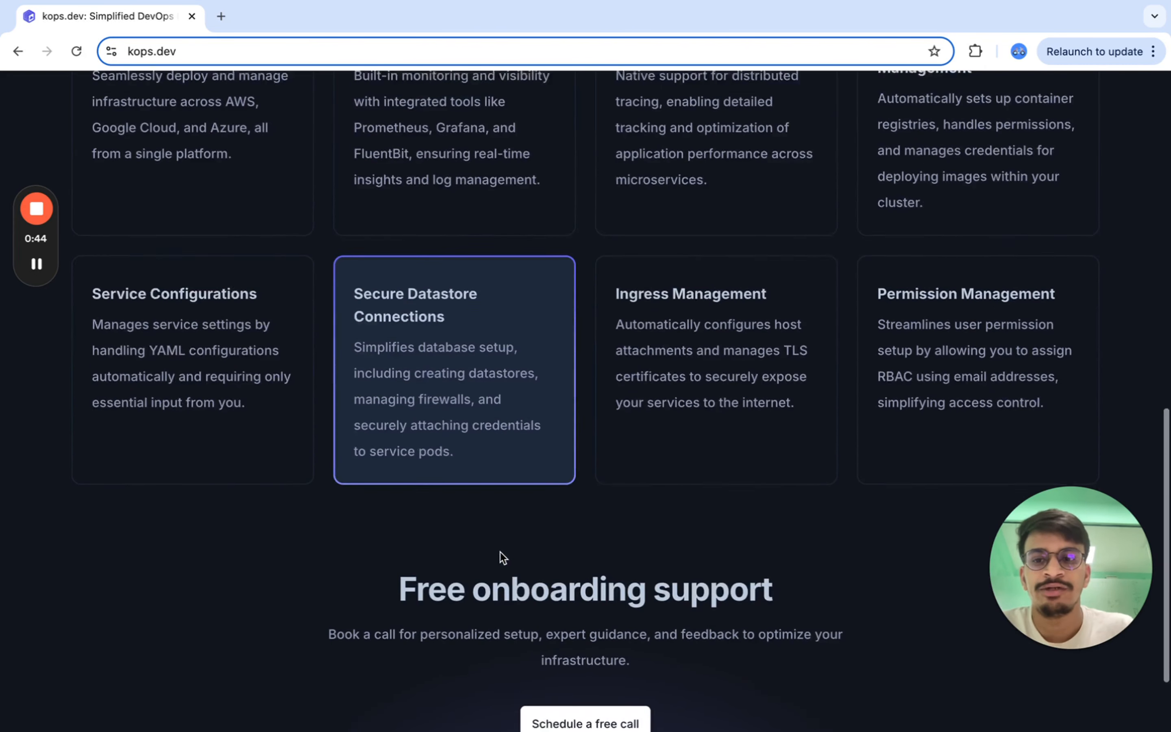
pyautogui.scroll(-3, 403, 608)
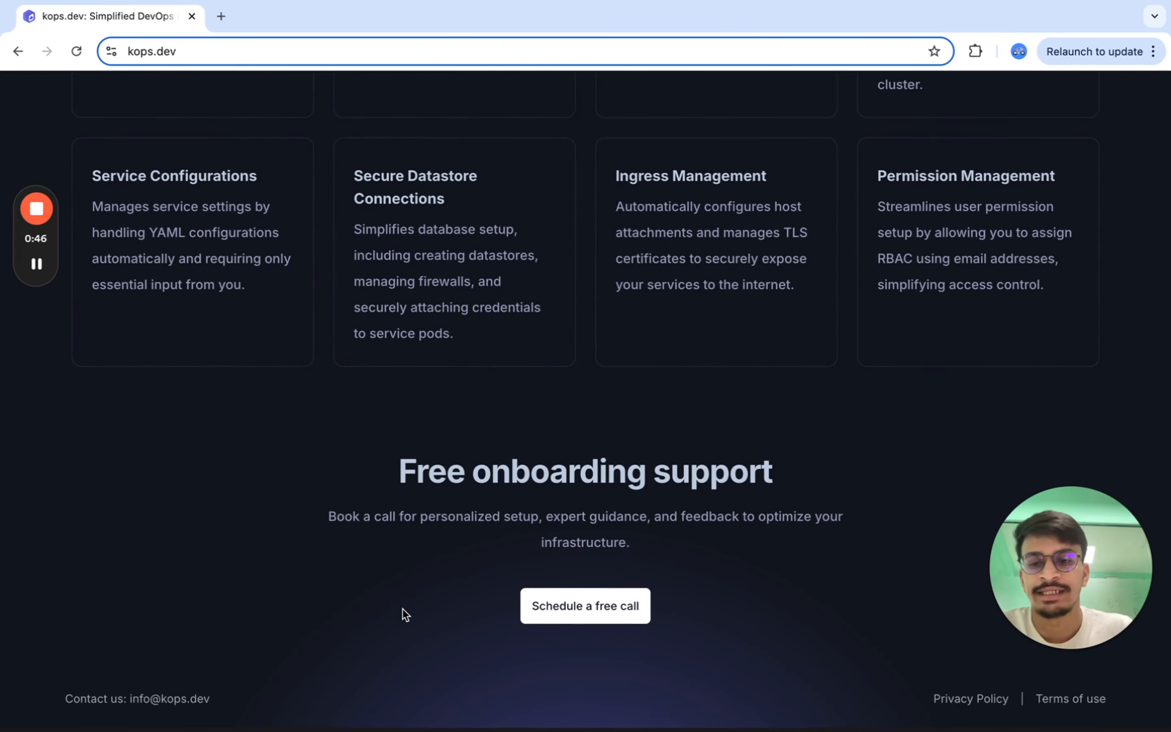
pyautogui.moveTo(127, 702); pyautogui.dragTo(217, 709)
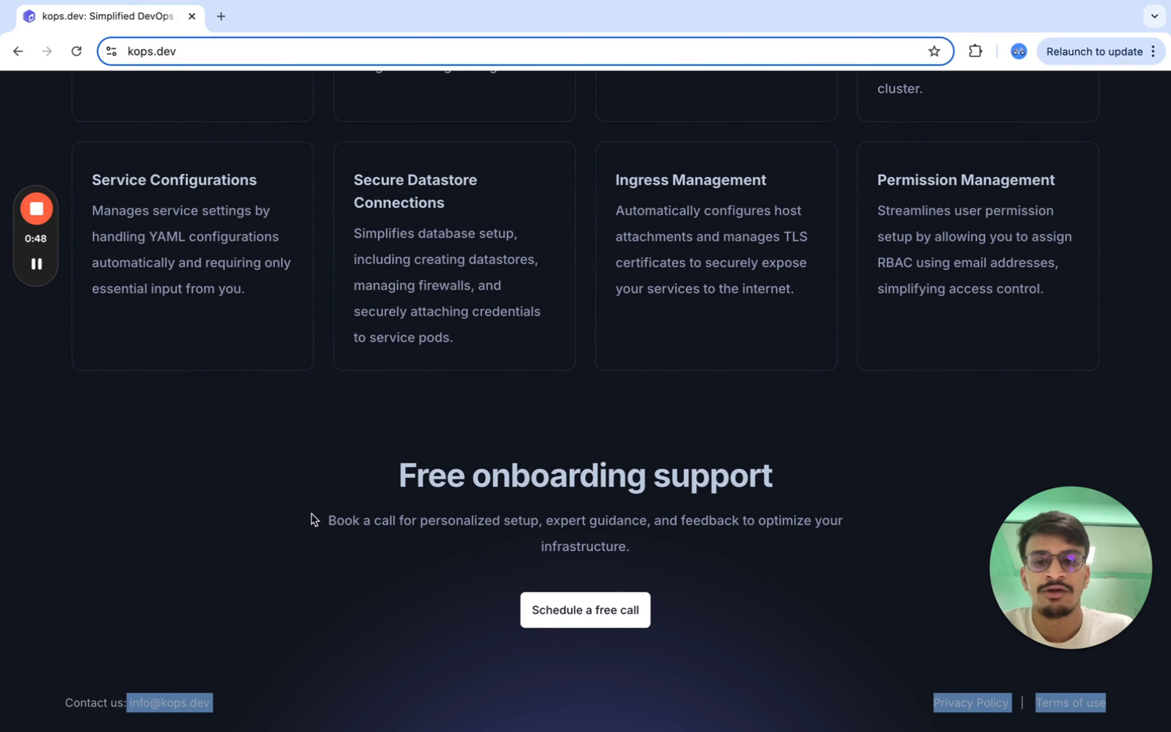